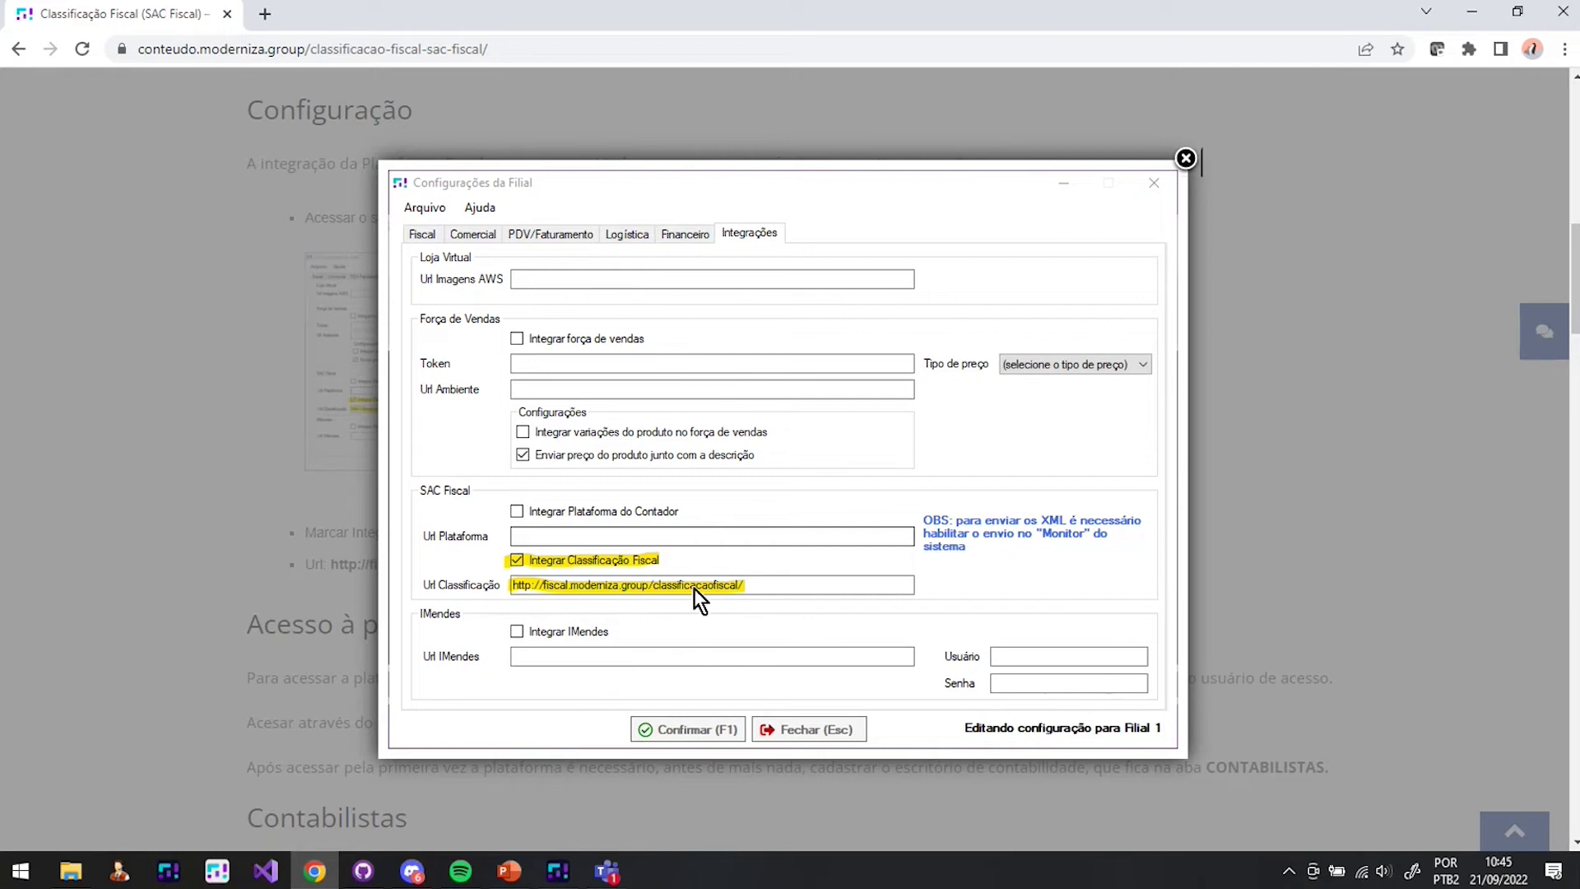
Close the integration settings image, then view the Contabilistas and Cadastro Contabilista images in the manual.
click(1414, 557)
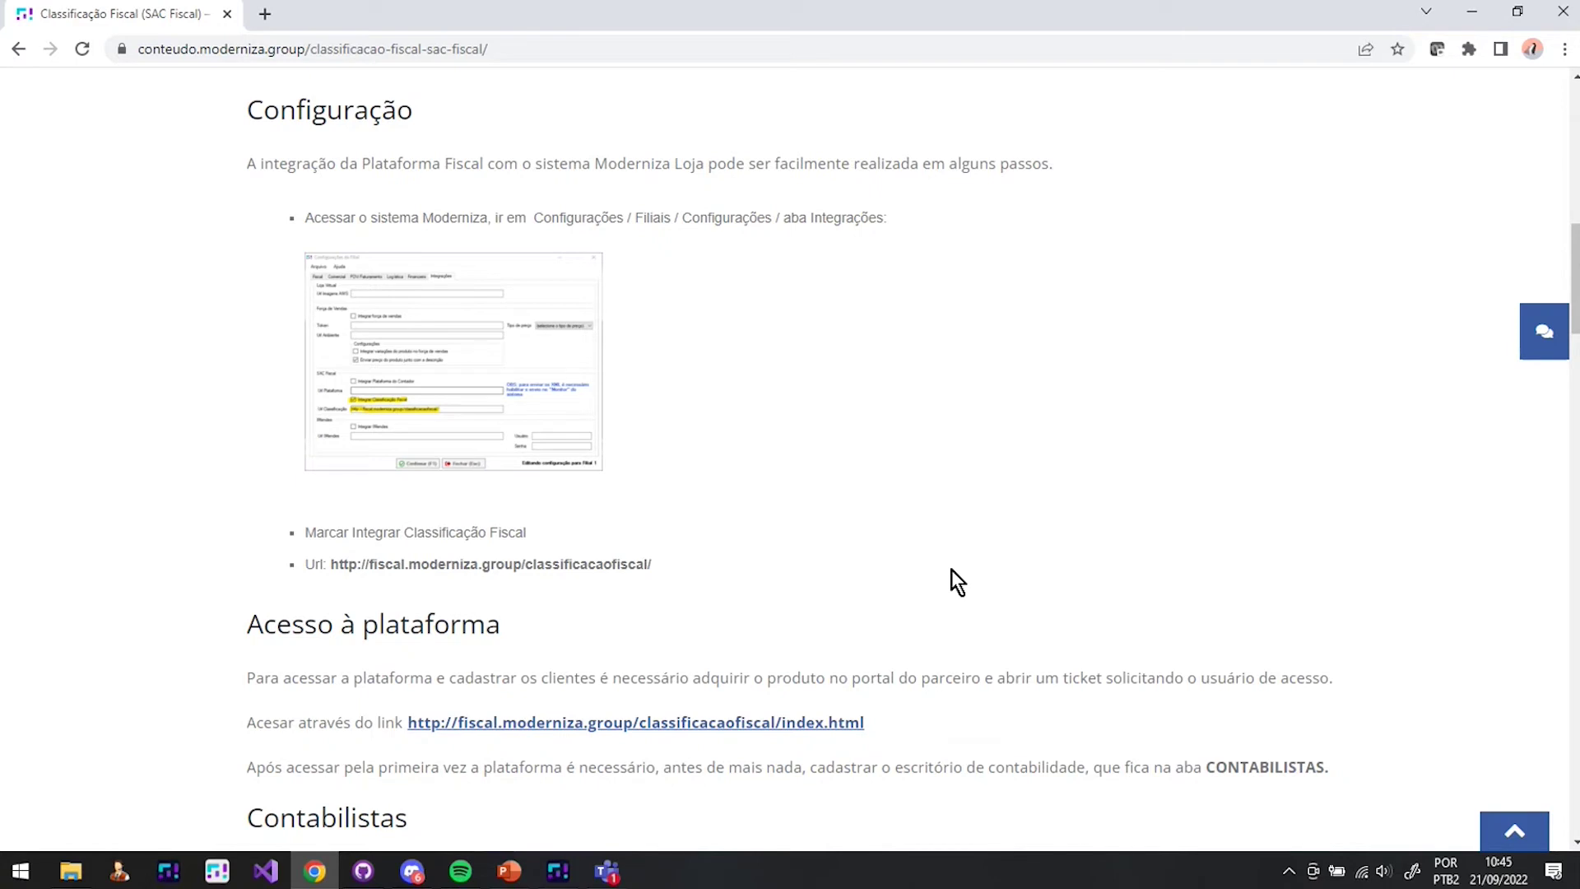
scroll(807, 461, down, 7)
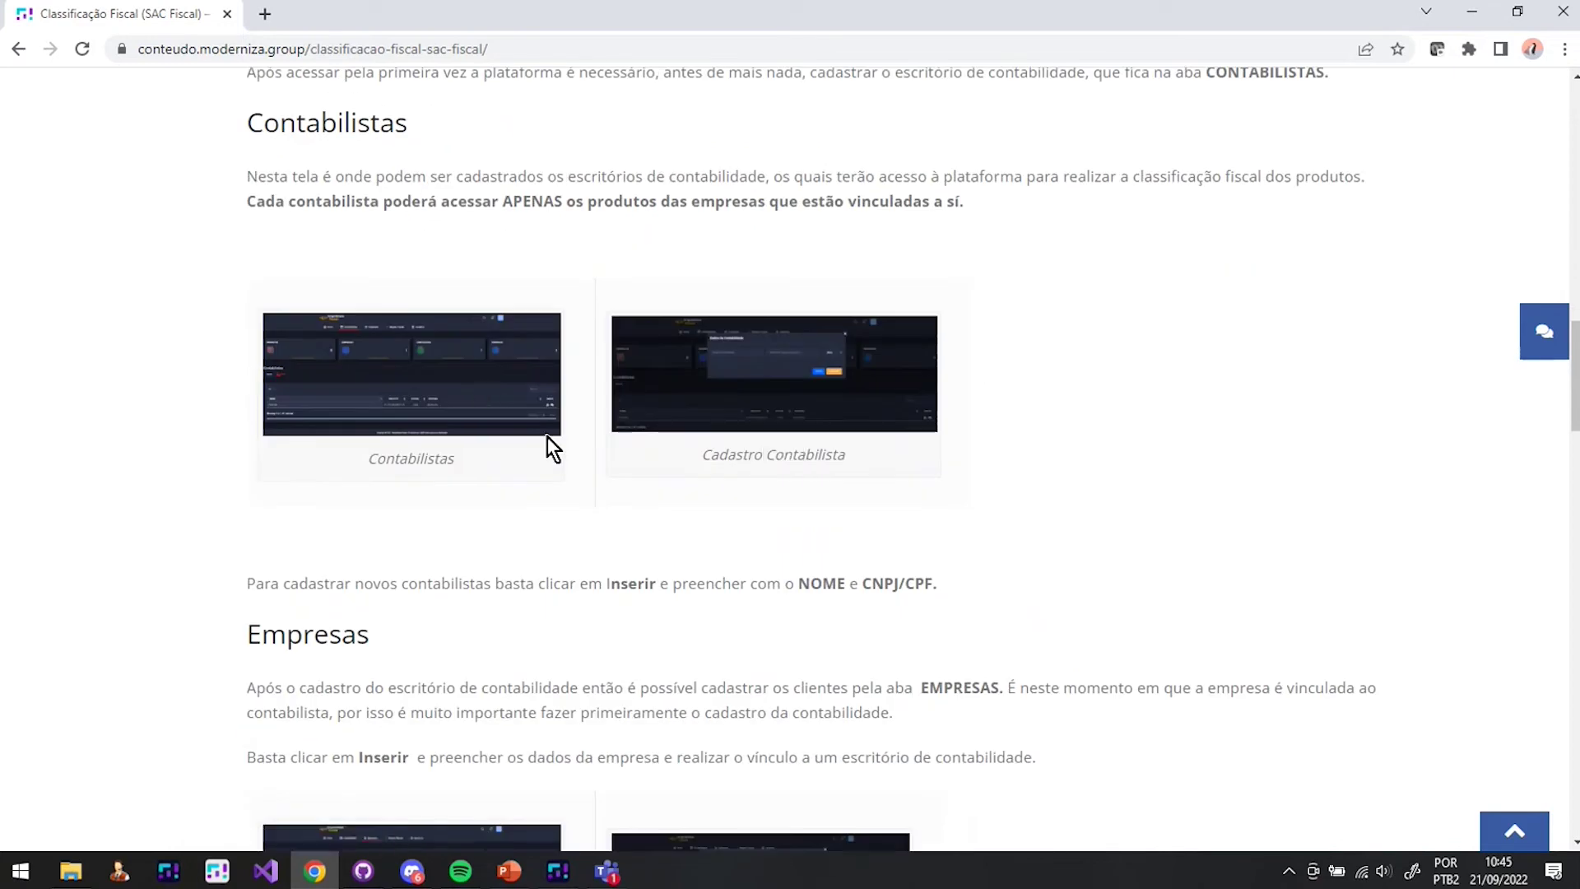
click(619, 413)
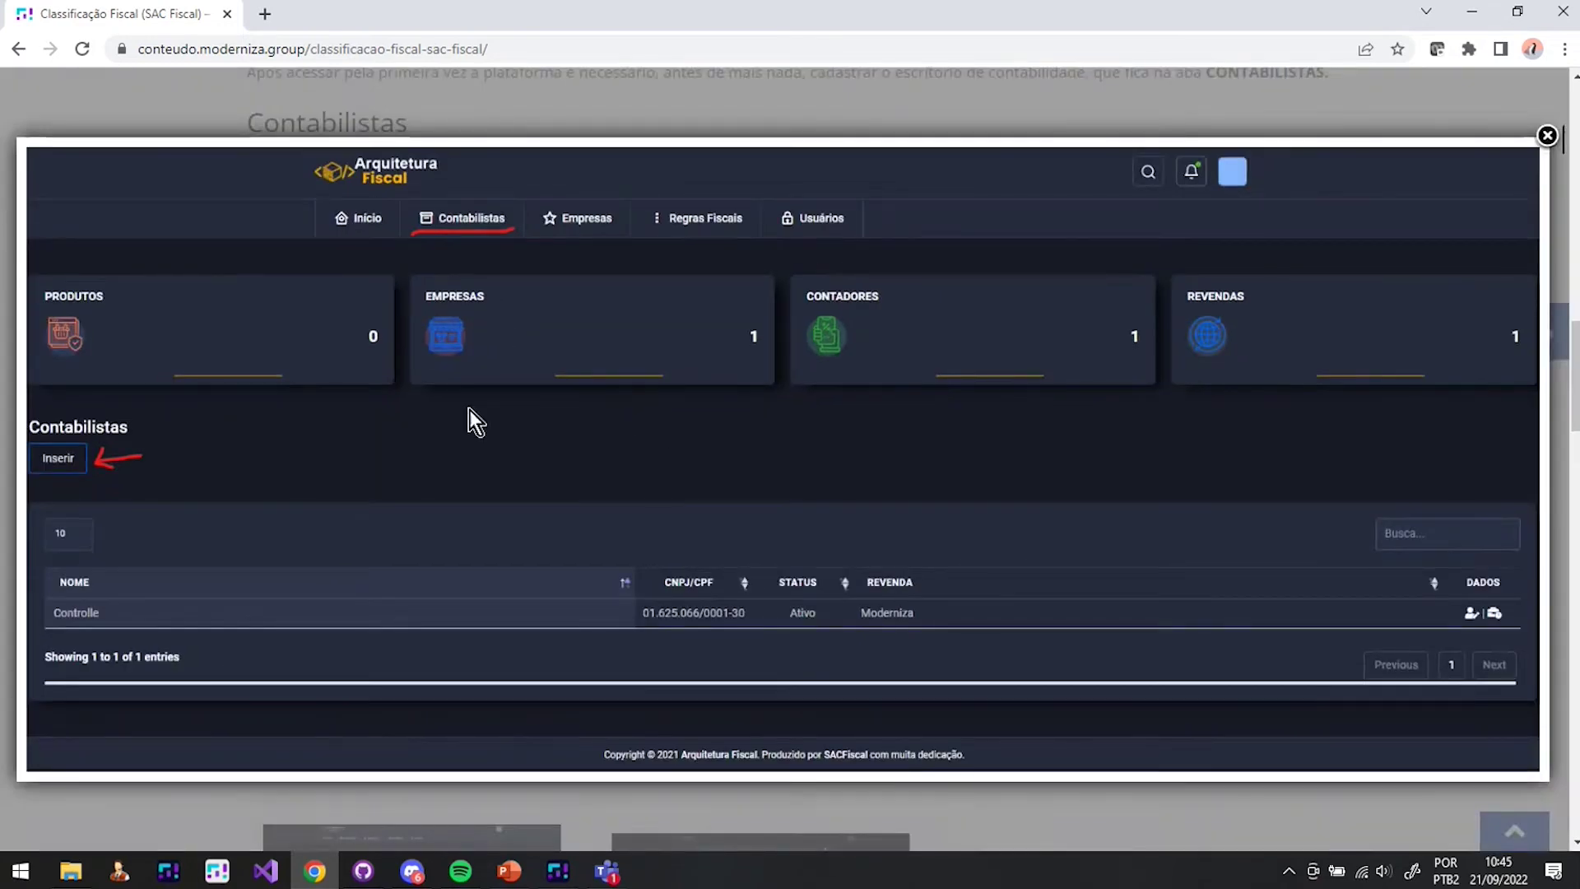
click(555, 436)
click(765, 409)
click(641, 398)
Skim the Empresas and Usuários sections and view the enlarged Classificação Fiscal de Produtos image under Exportar Produtos.
scroll(561, 671, down, 4)
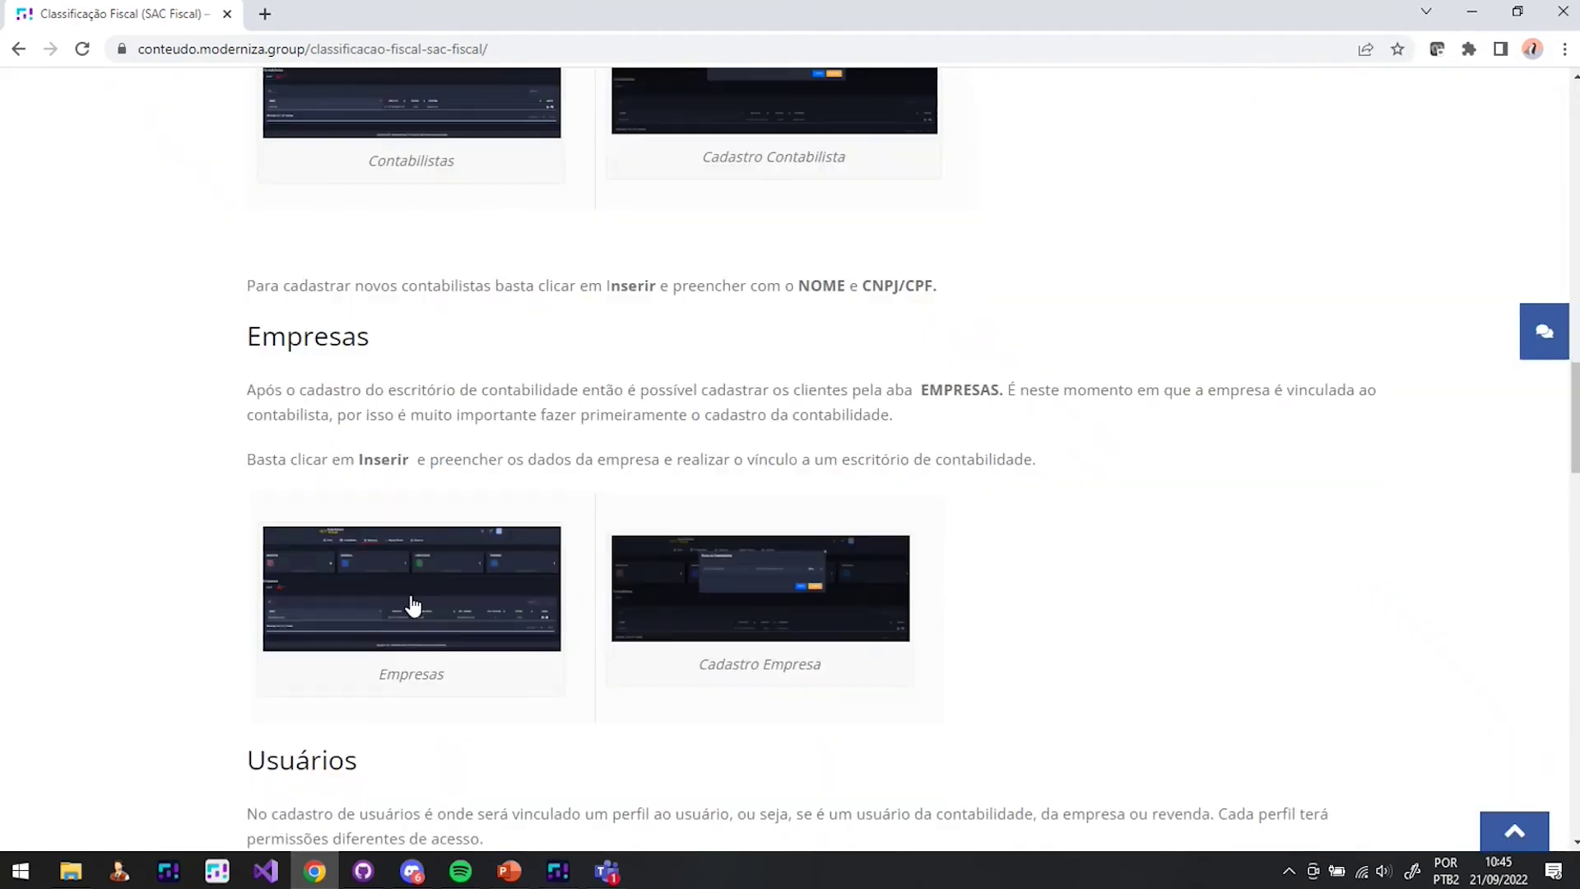
scroll(445, 587, down, 10)
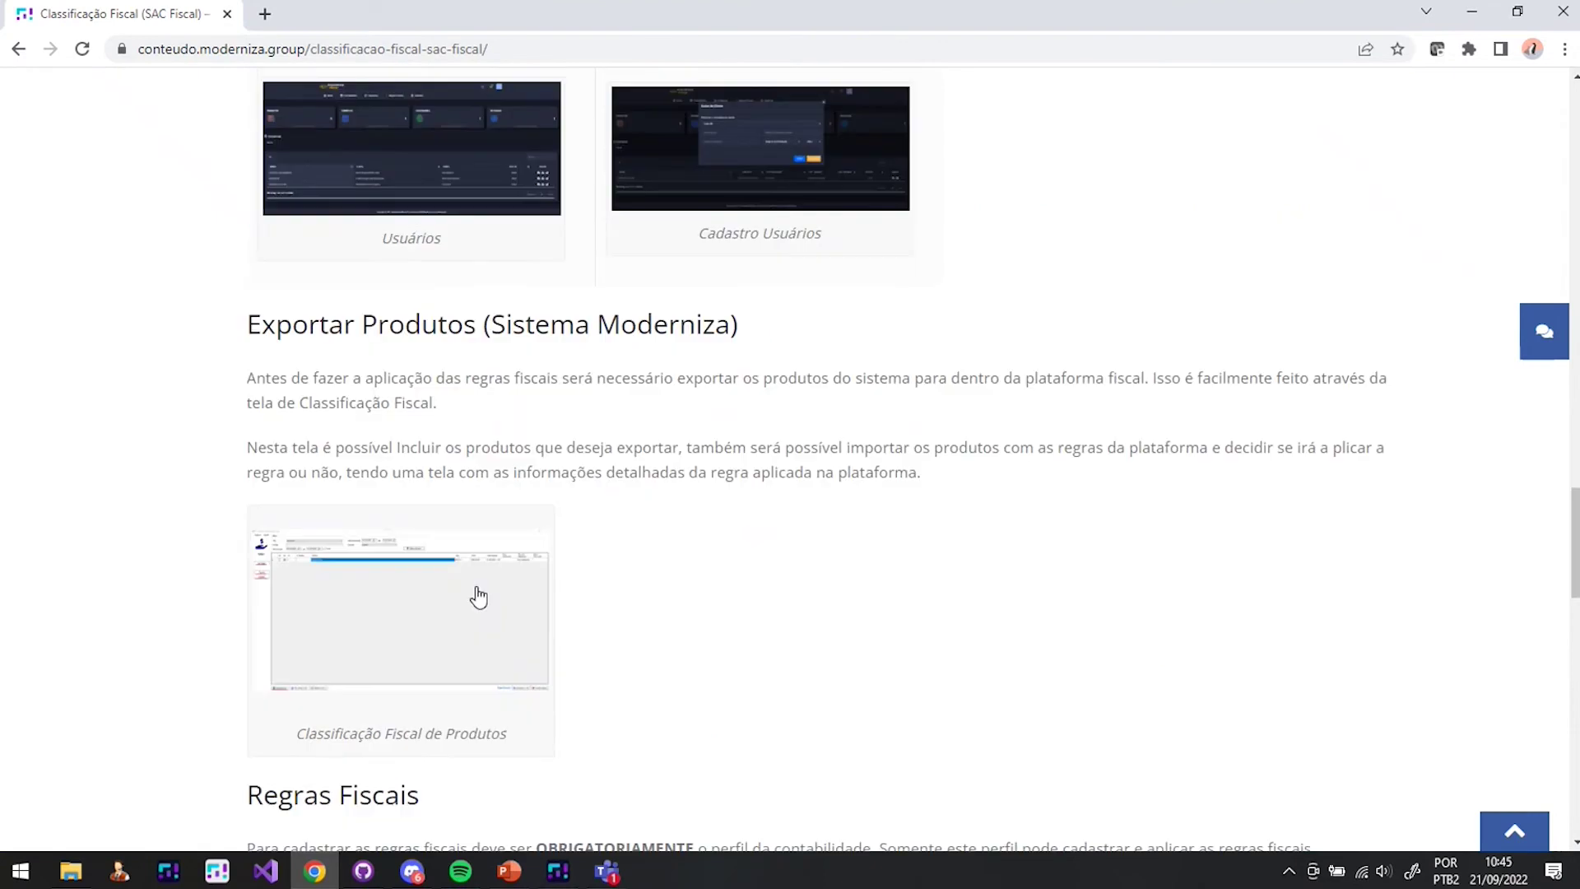
scroll(574, 546, down, 1)
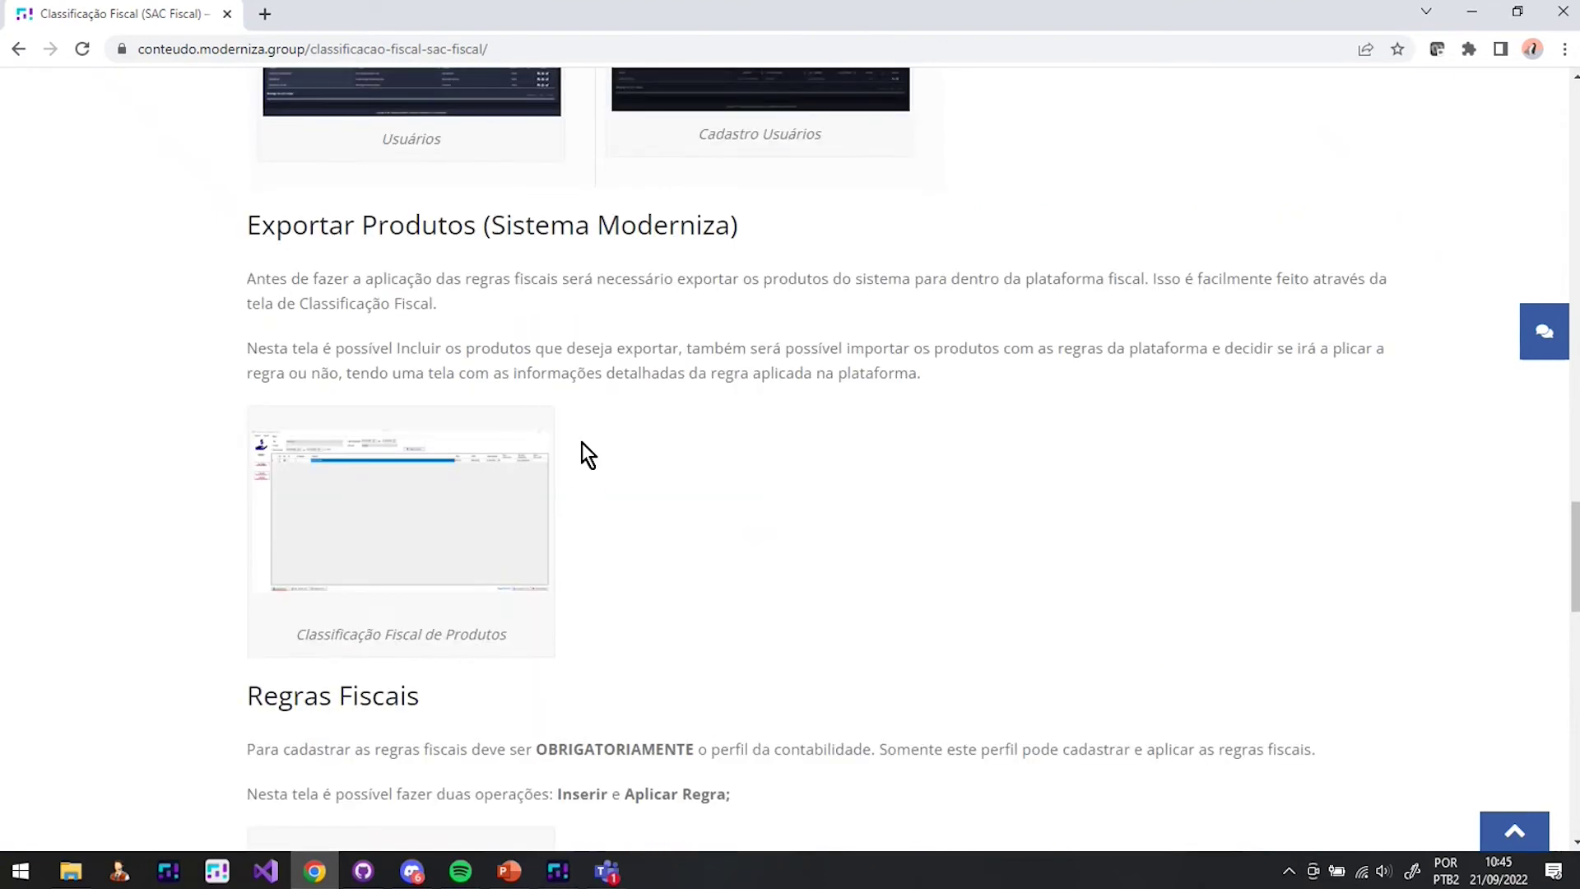
scroll(482, 505, down, 1)
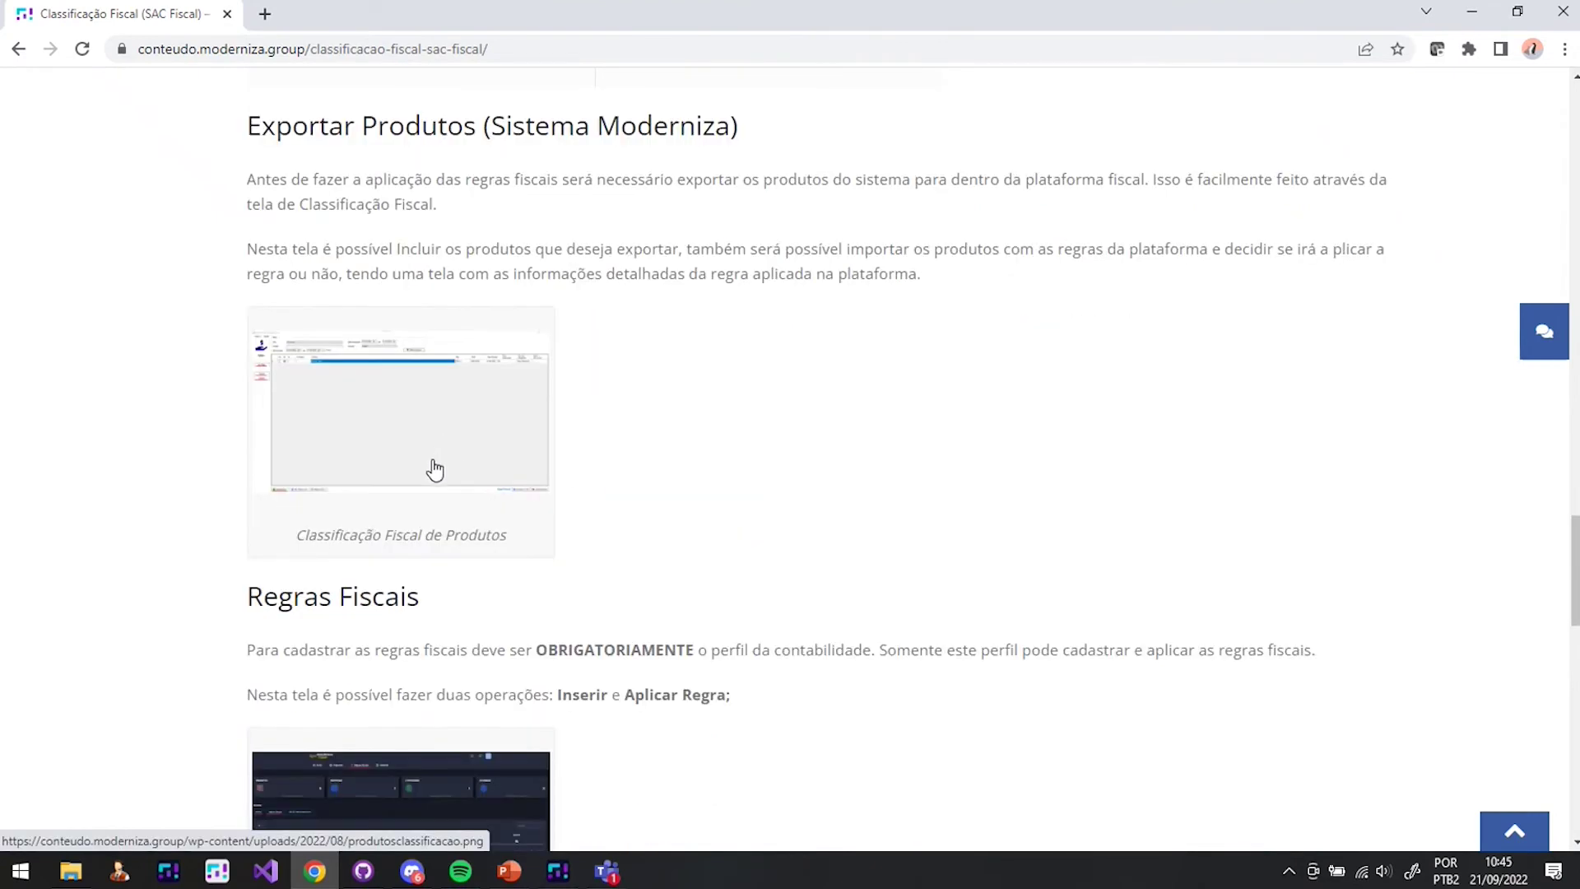
click(442, 461)
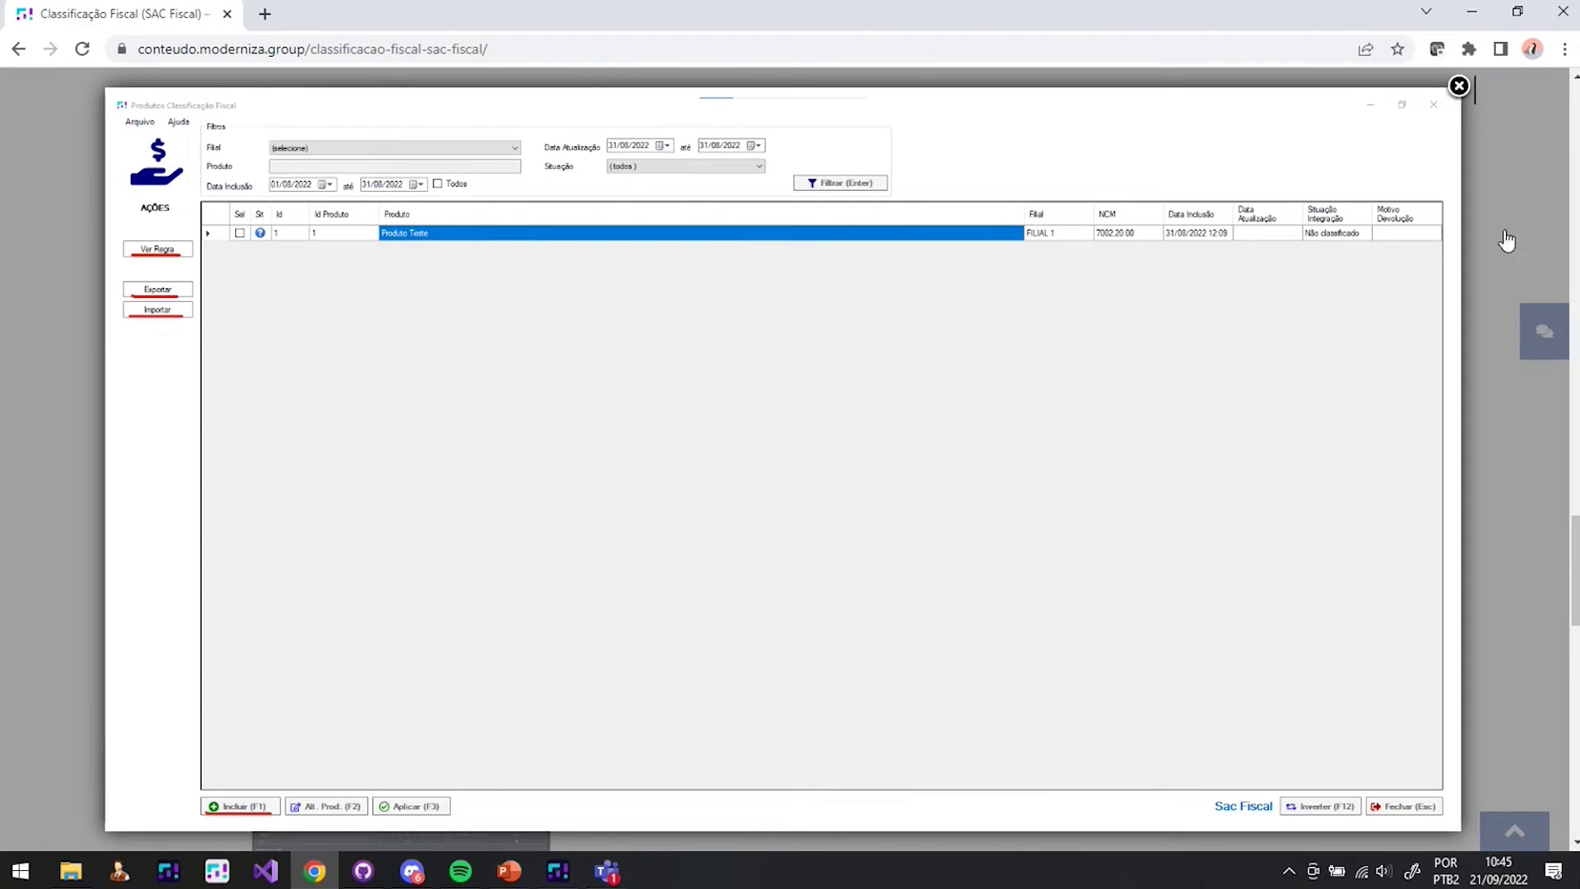
click(1499, 140)
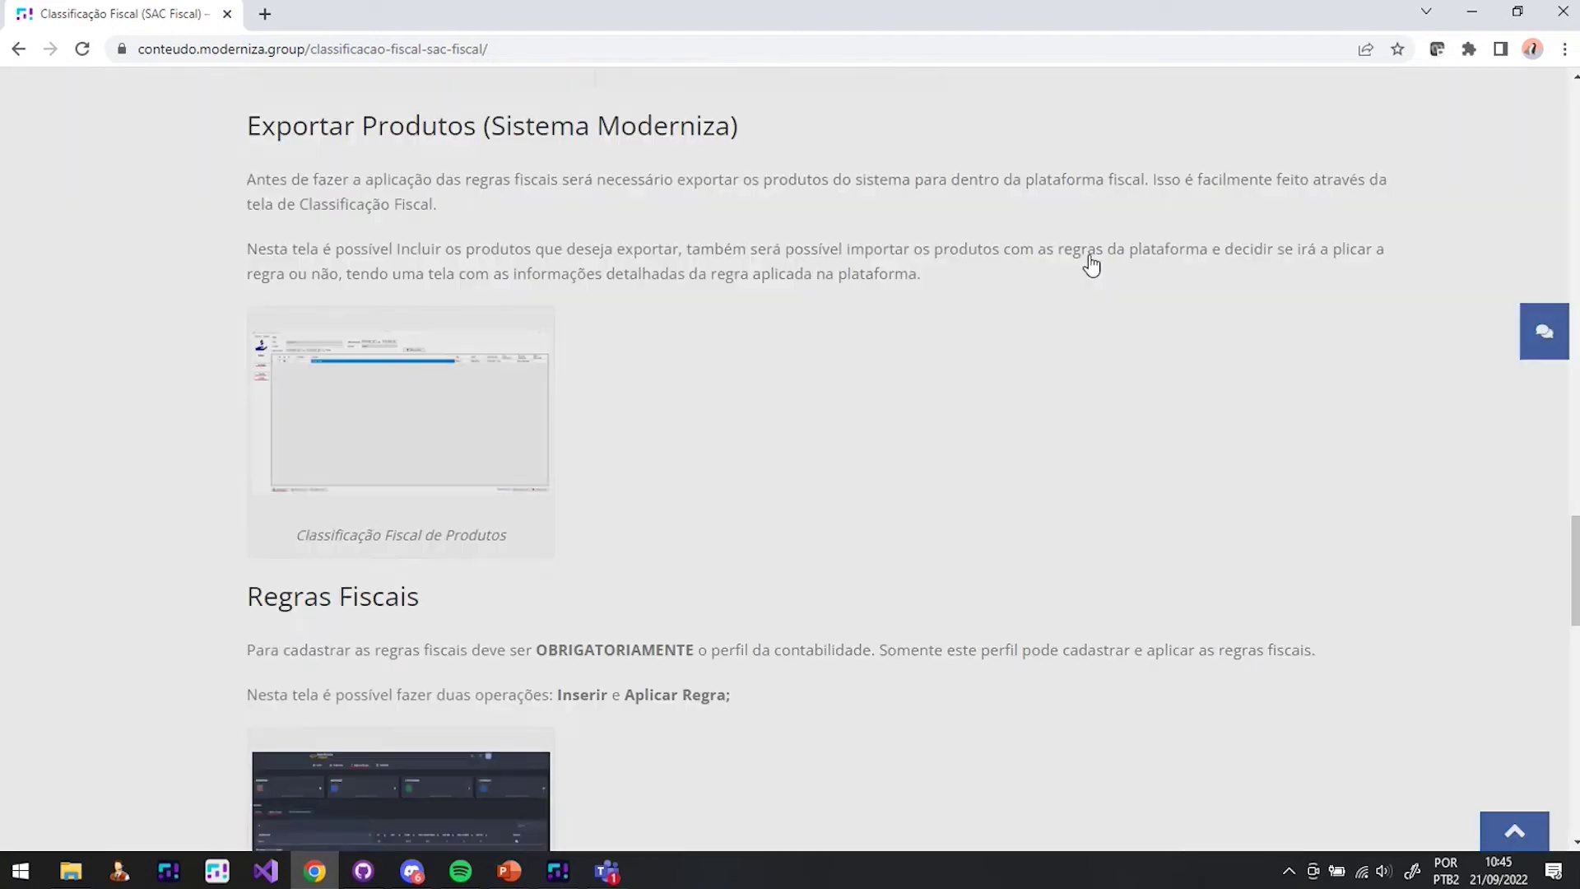
View the enlarged Regras Fiscais image to examine the insert and apply rule options, then close it.
scroll(547, 306, down, 5)
scroll(576, 298, down, 7)
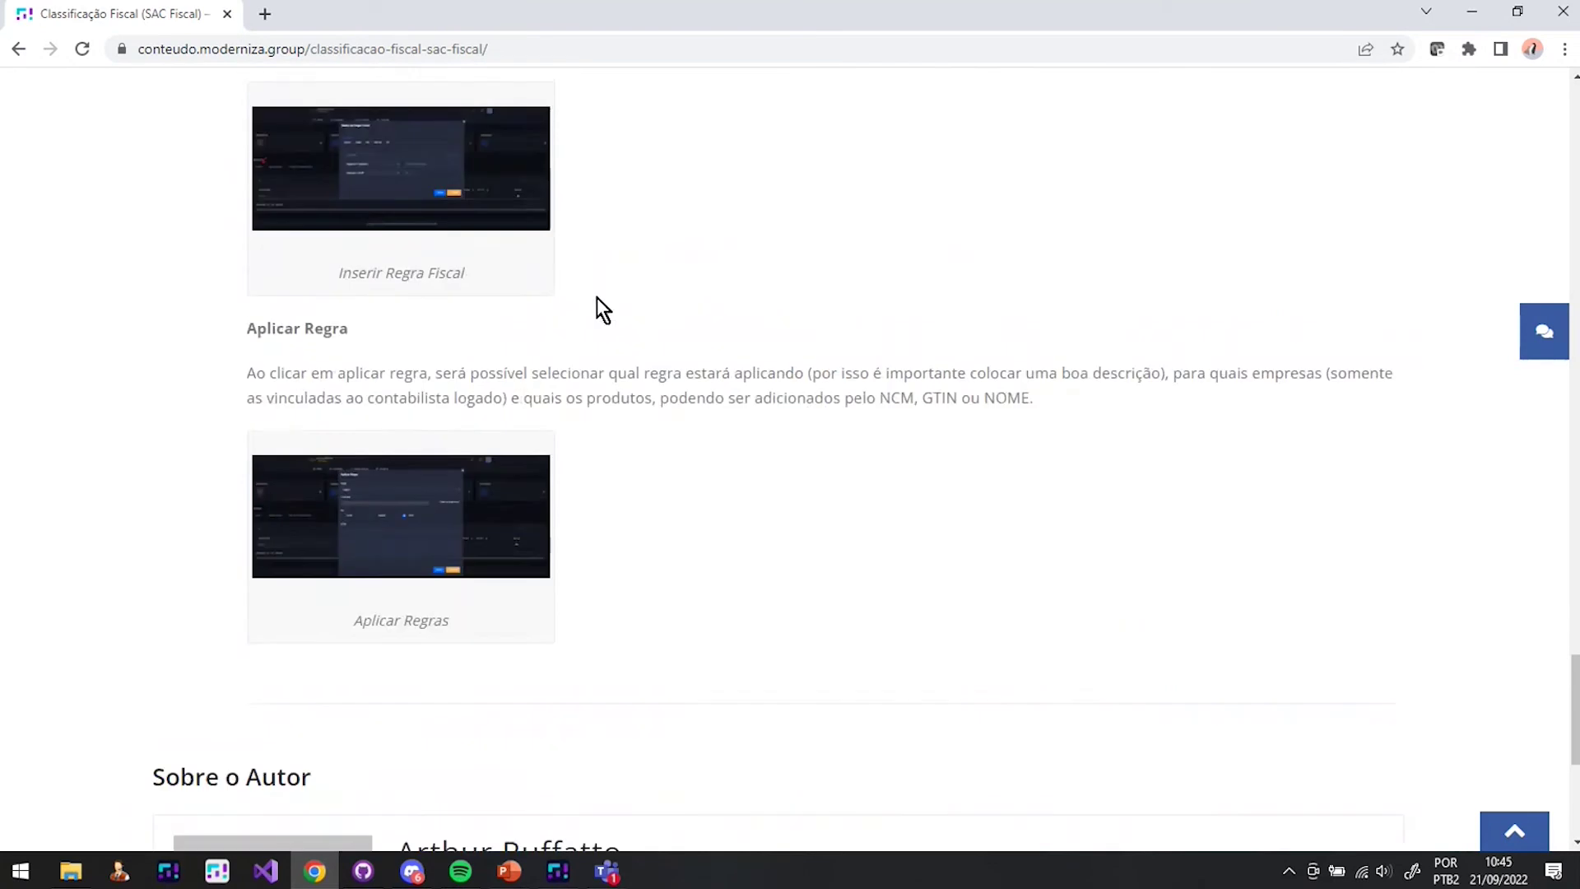
scroll(560, 354, up, 6)
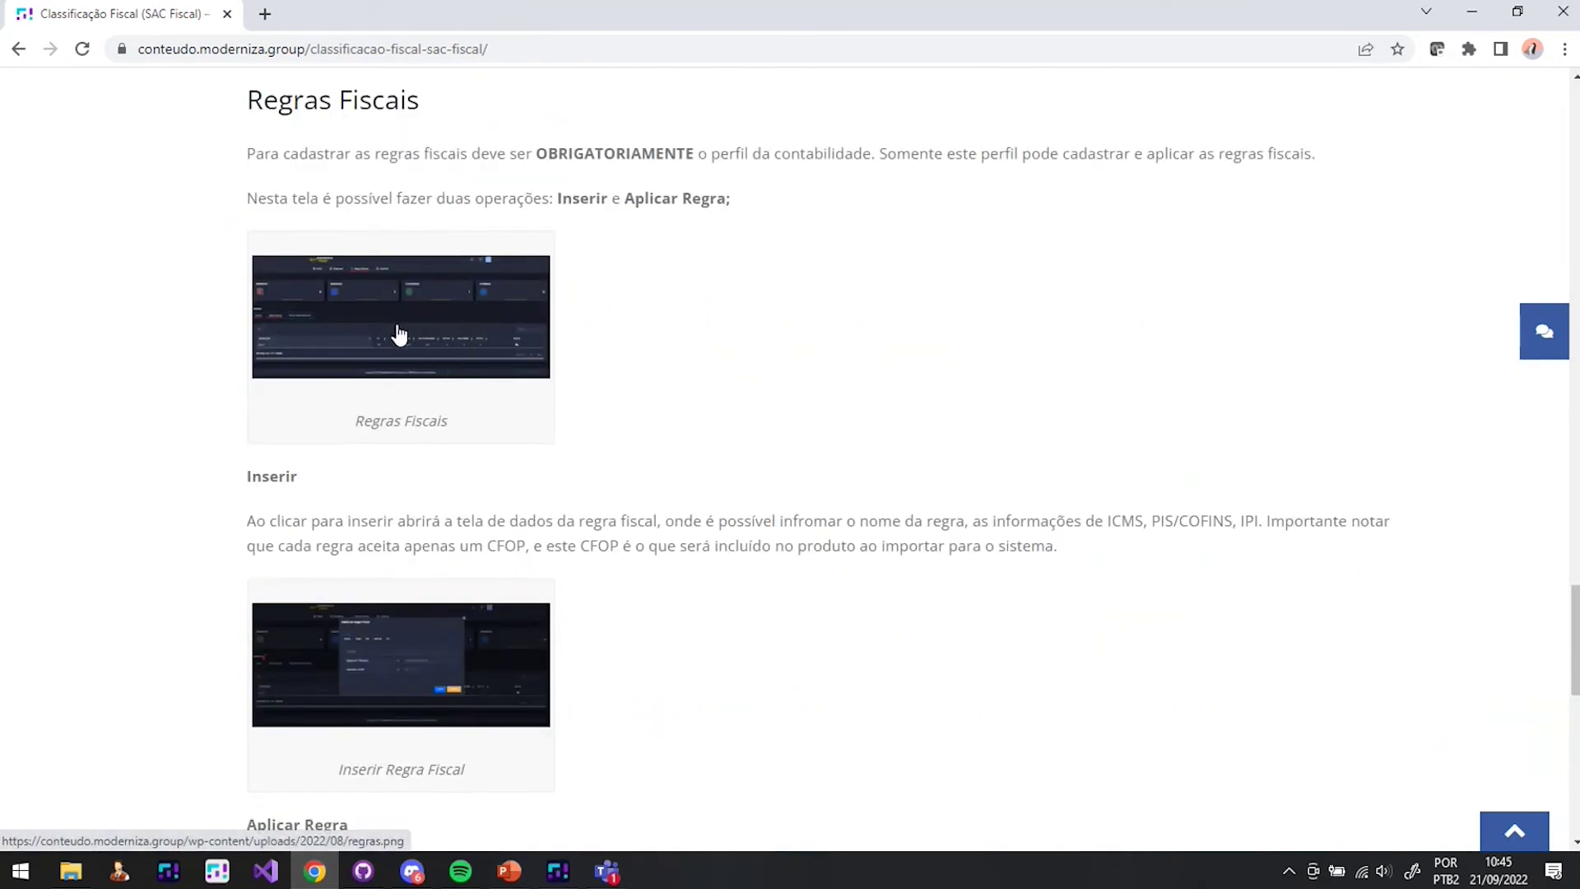
click(398, 333)
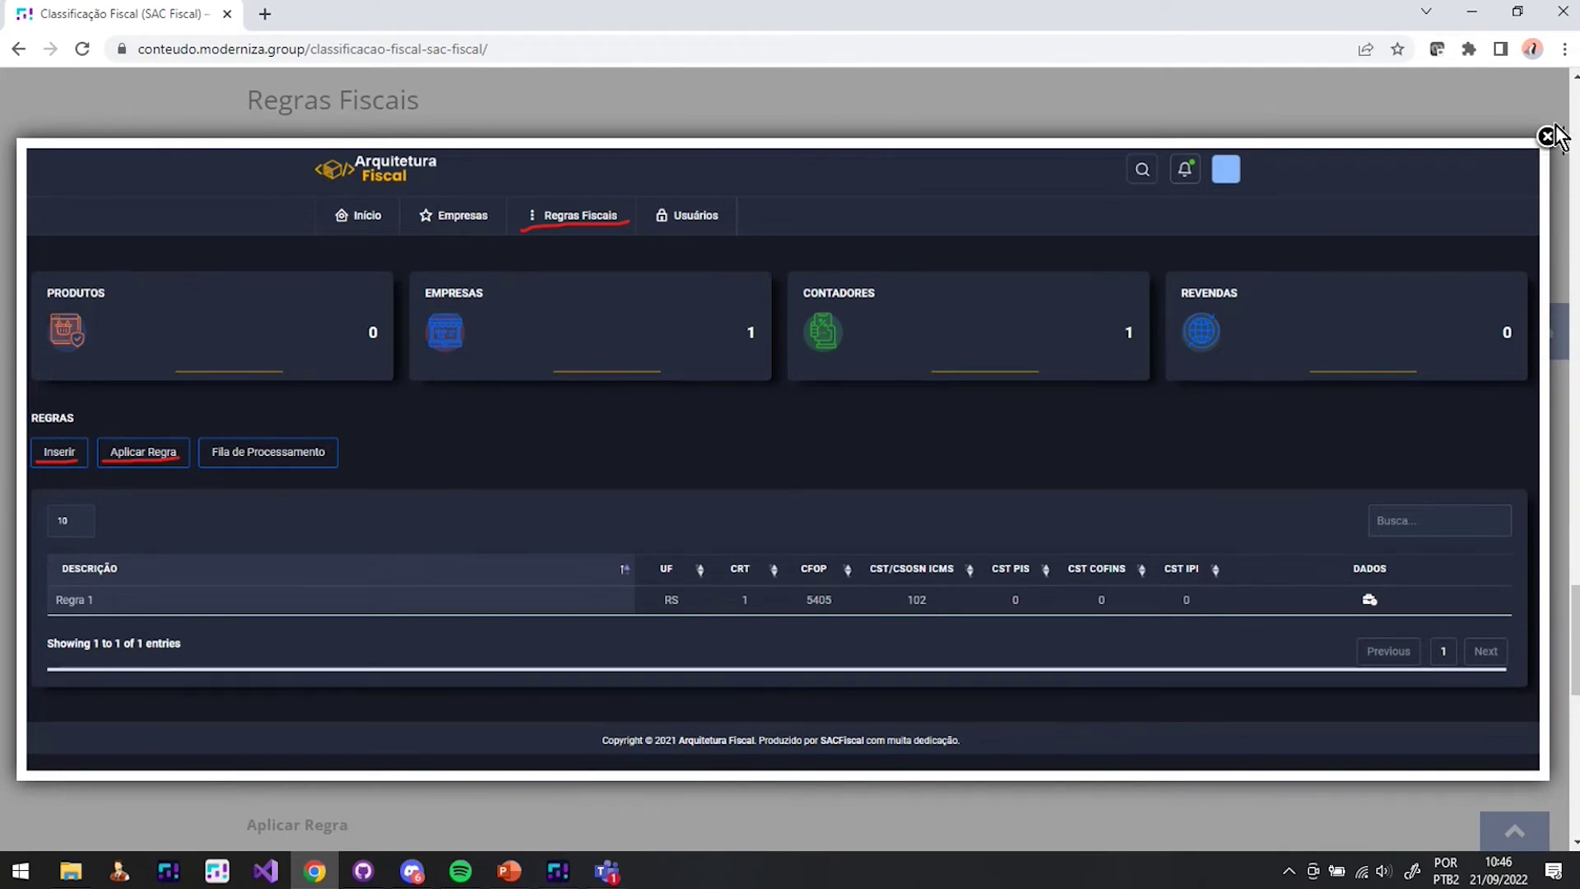
click(1547, 136)
View the enlarged Inserir Regra Fiscal and Aplicar Regras images in the Regras Fiscais section.
scroll(549, 590, down, 1)
click(505, 575)
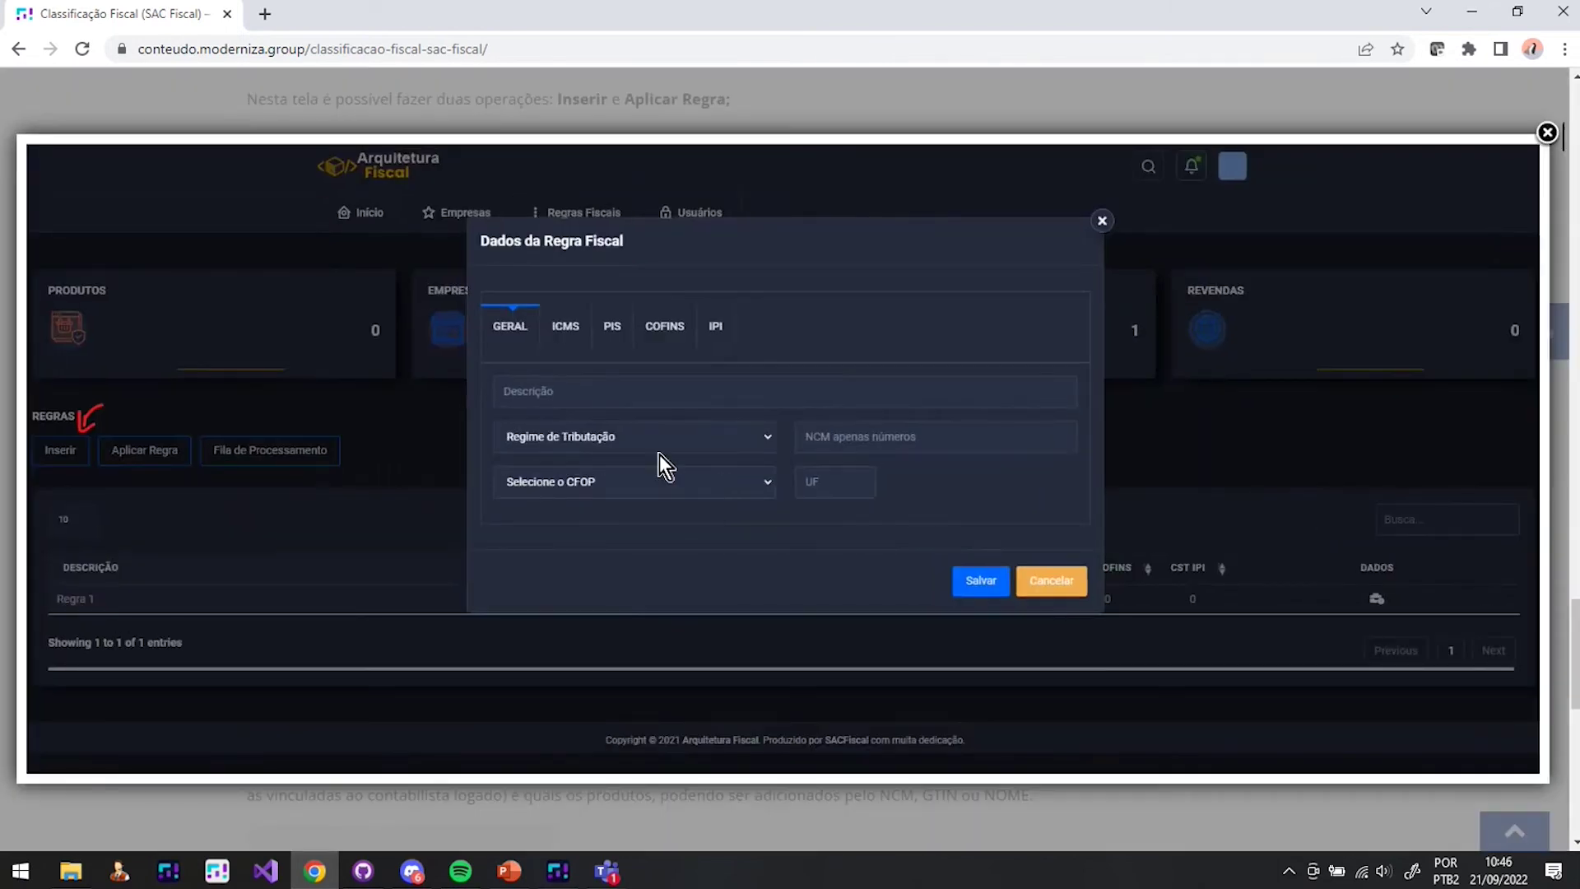
click(1090, 403)
scroll(477, 662, down, 4)
click(425, 523)
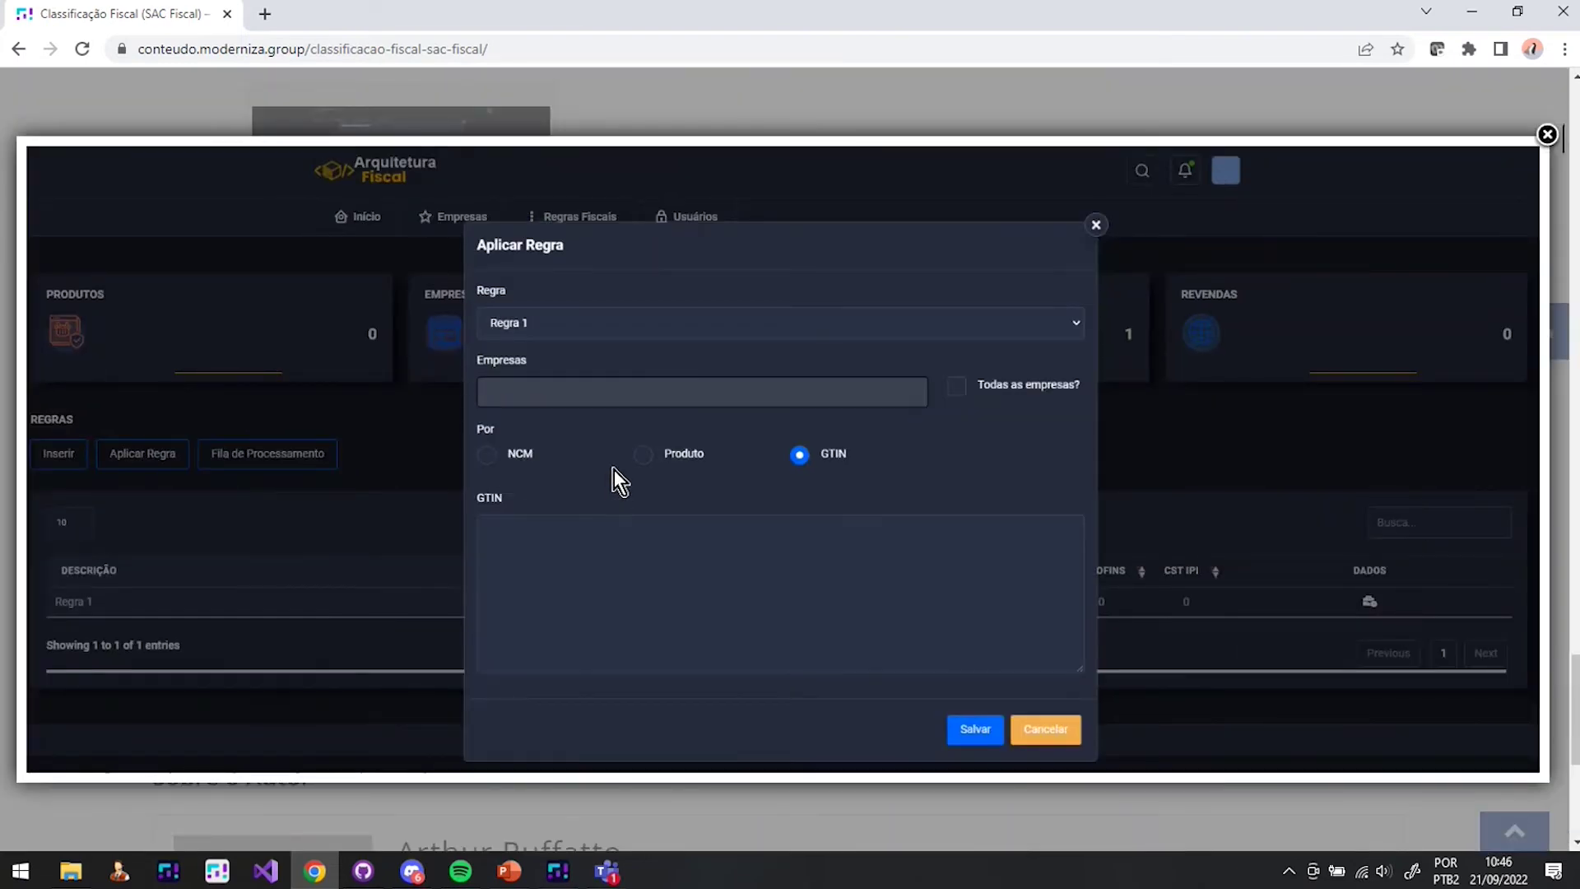
click(410, 235)
Return to the Exportar Produtos section and review its product classification image again.
scroll(477, 412, down, 4)
scroll(494, 412, up, 7)
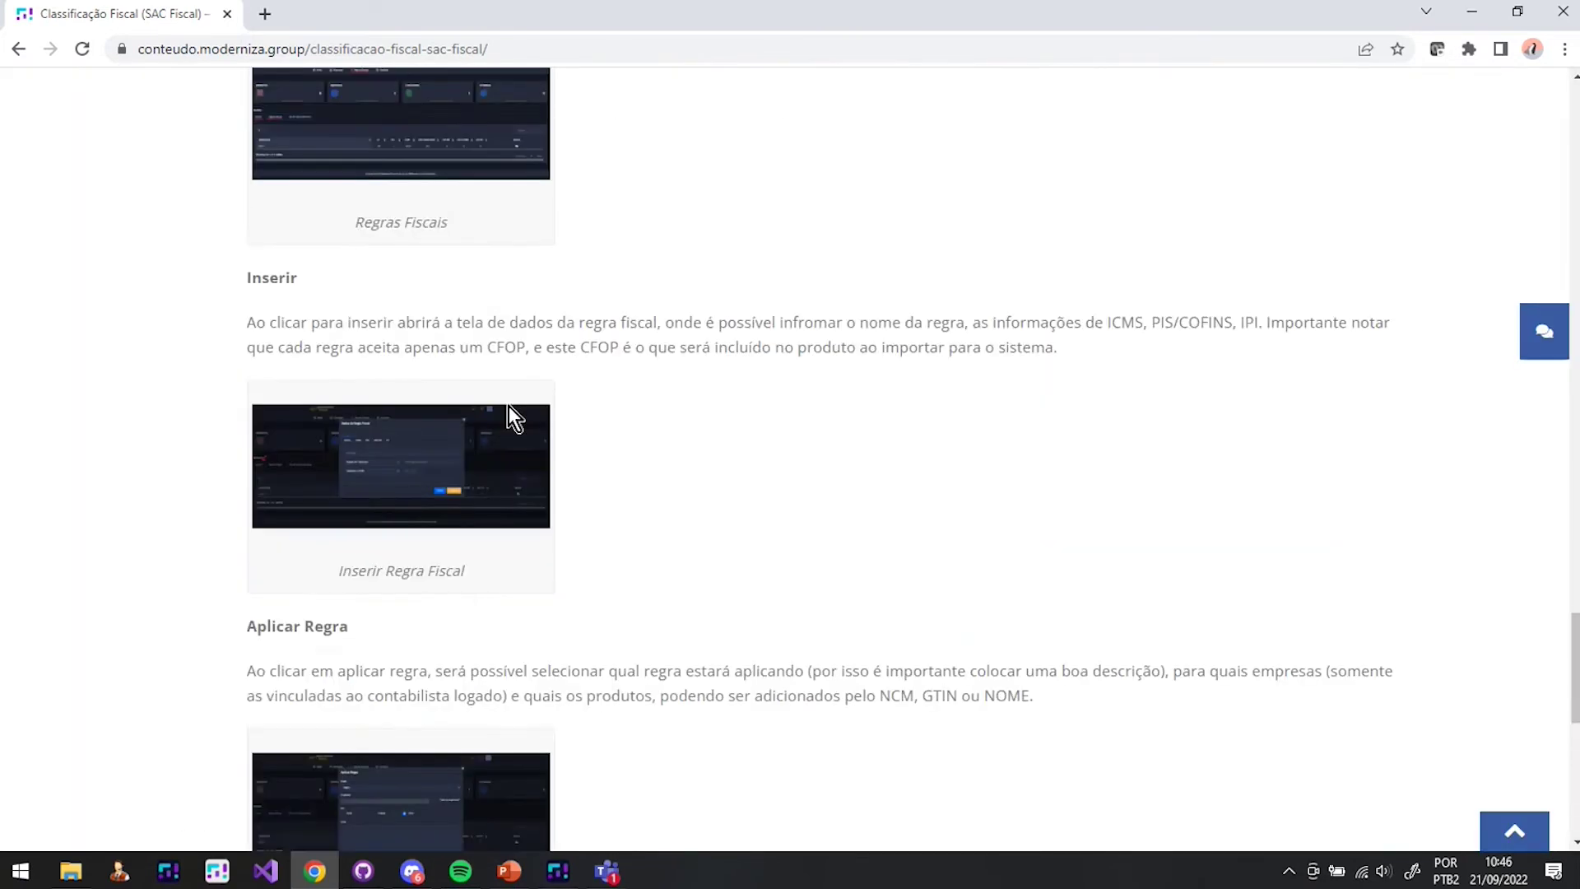
scroll(511, 405, up, 6)
click(500, 402)
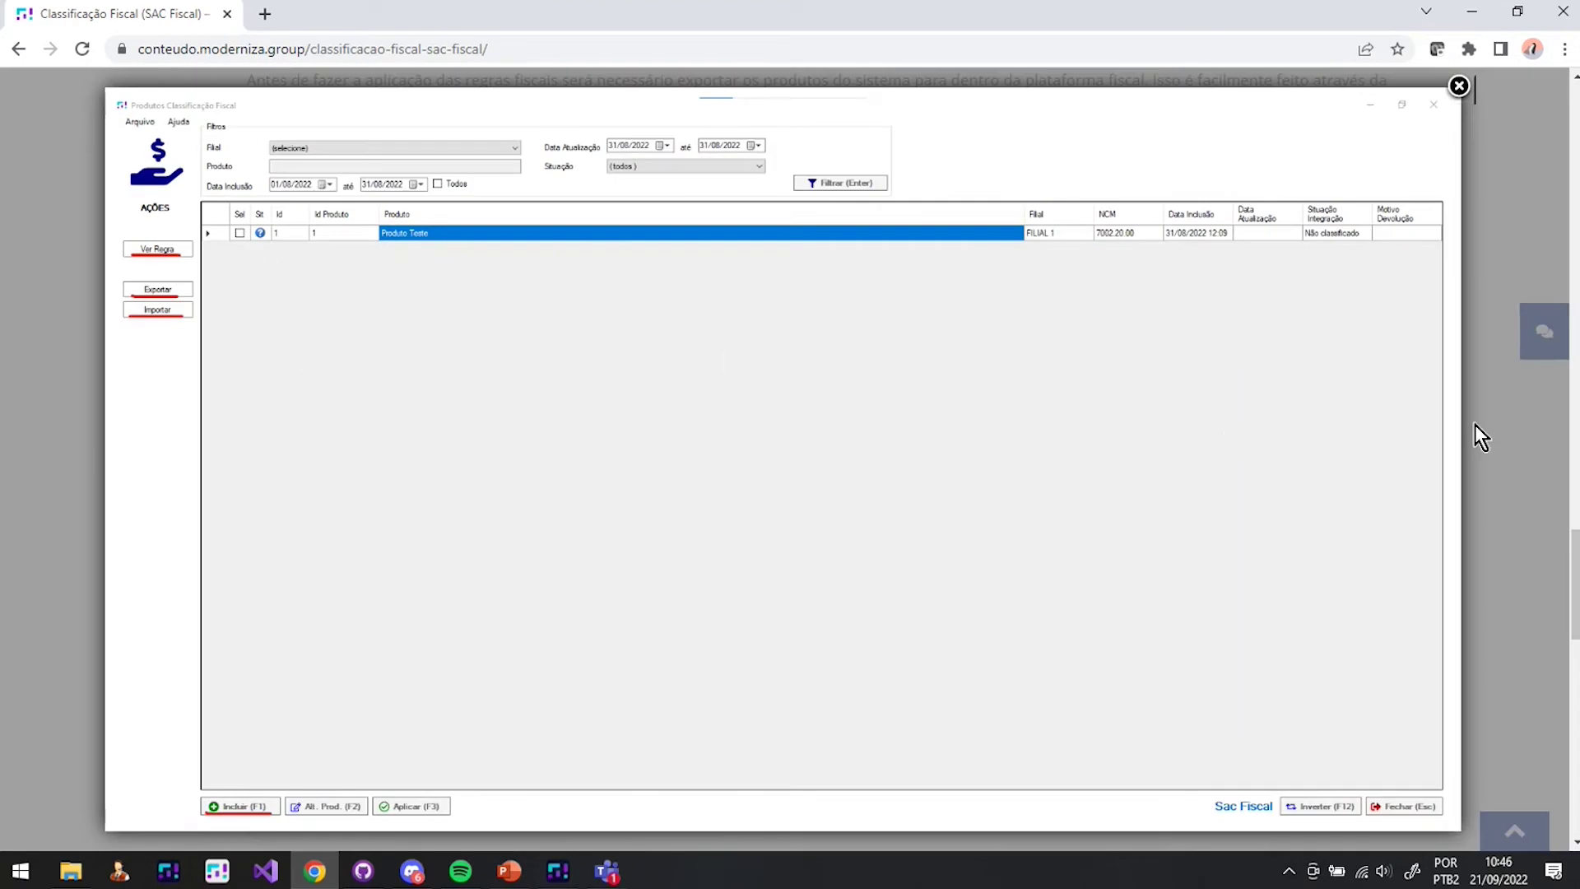
click(1524, 432)
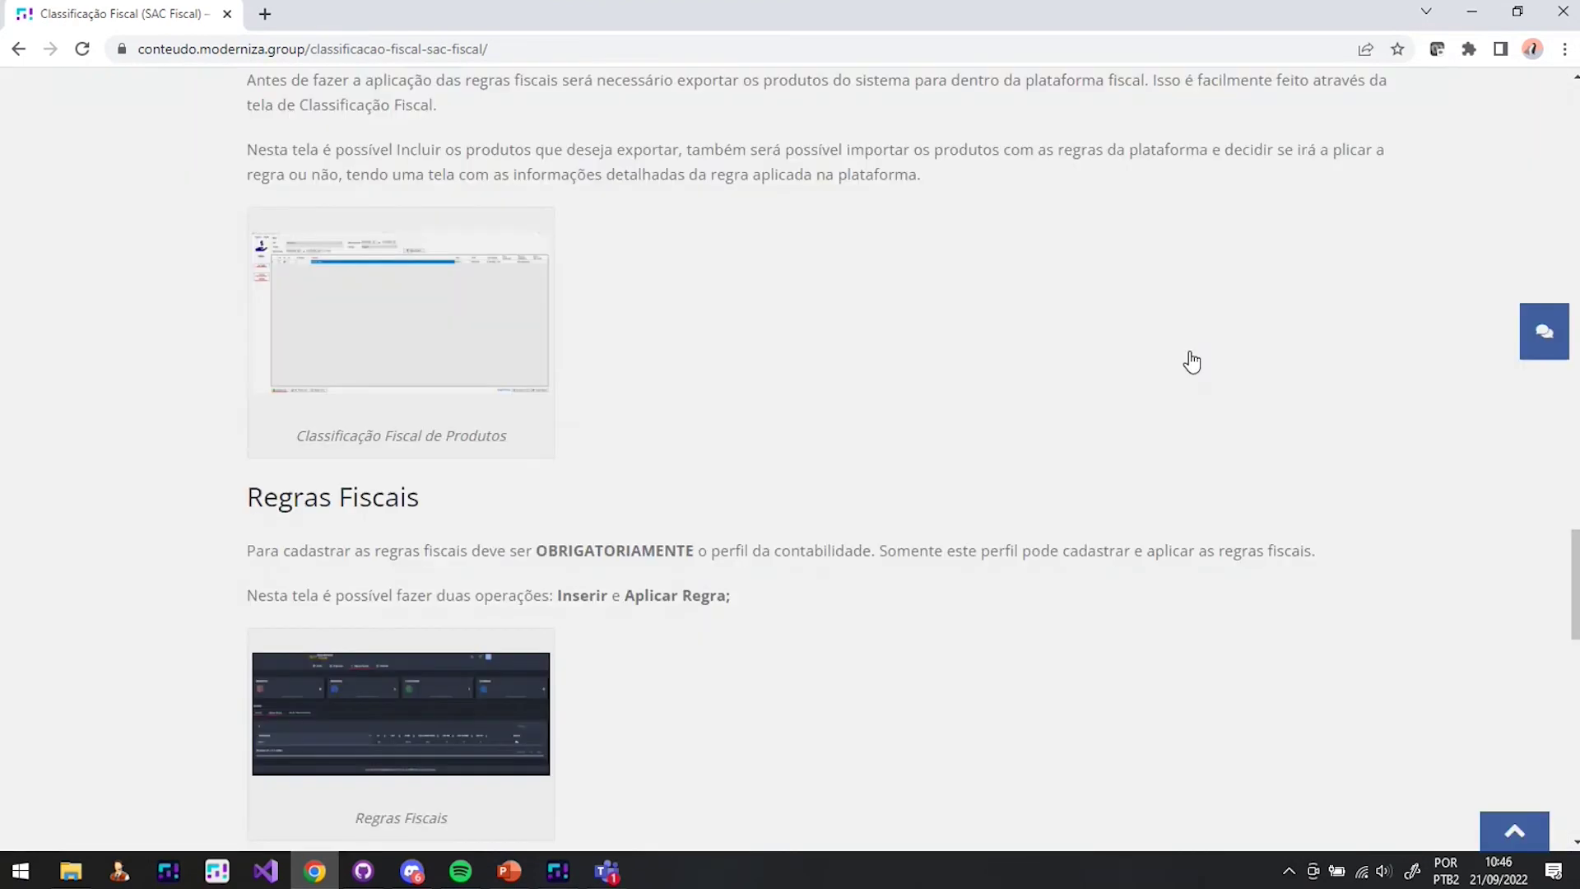
Review the Usuários section and the Ordem recomendada list near the start of the SAC Fiscal manual.
scroll(573, 245, up, 5)
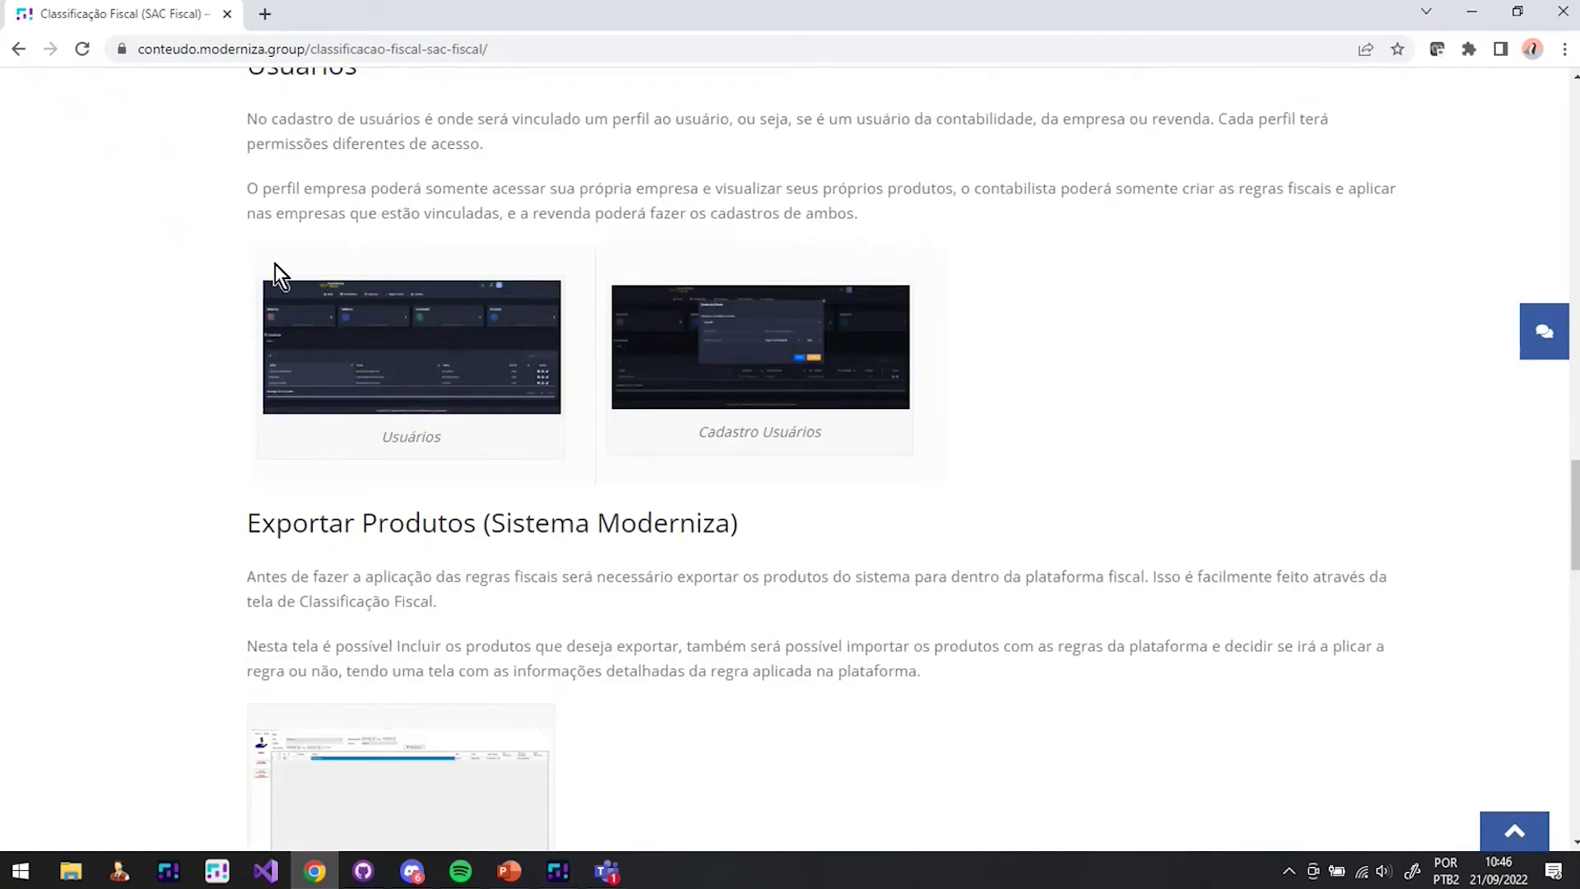
scroll(510, 354, up, 5)
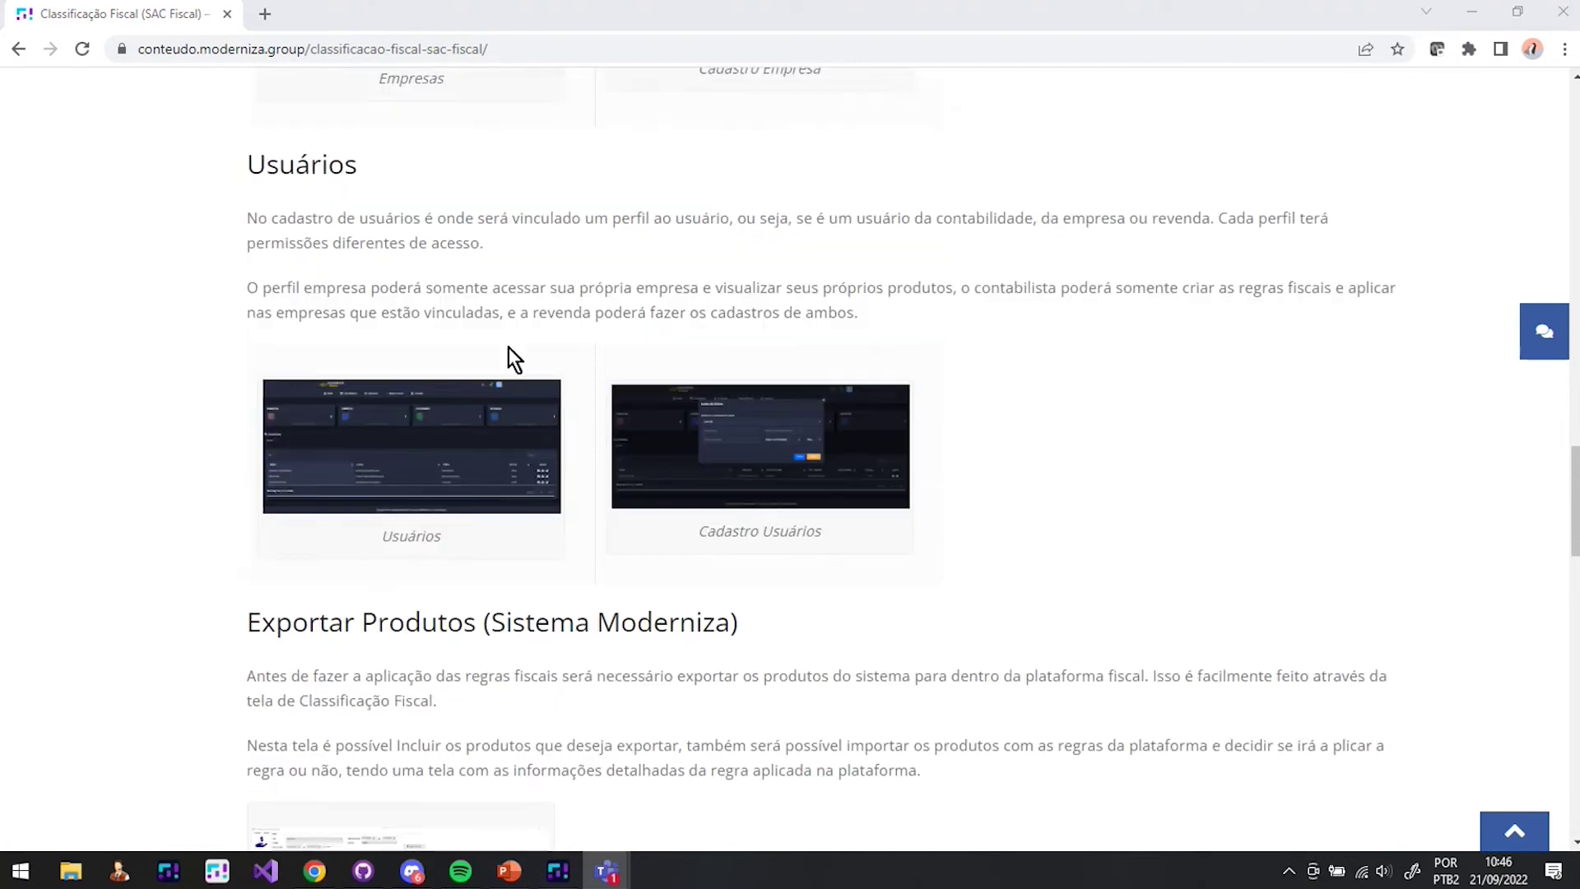
scroll(415, 259, up, 20)
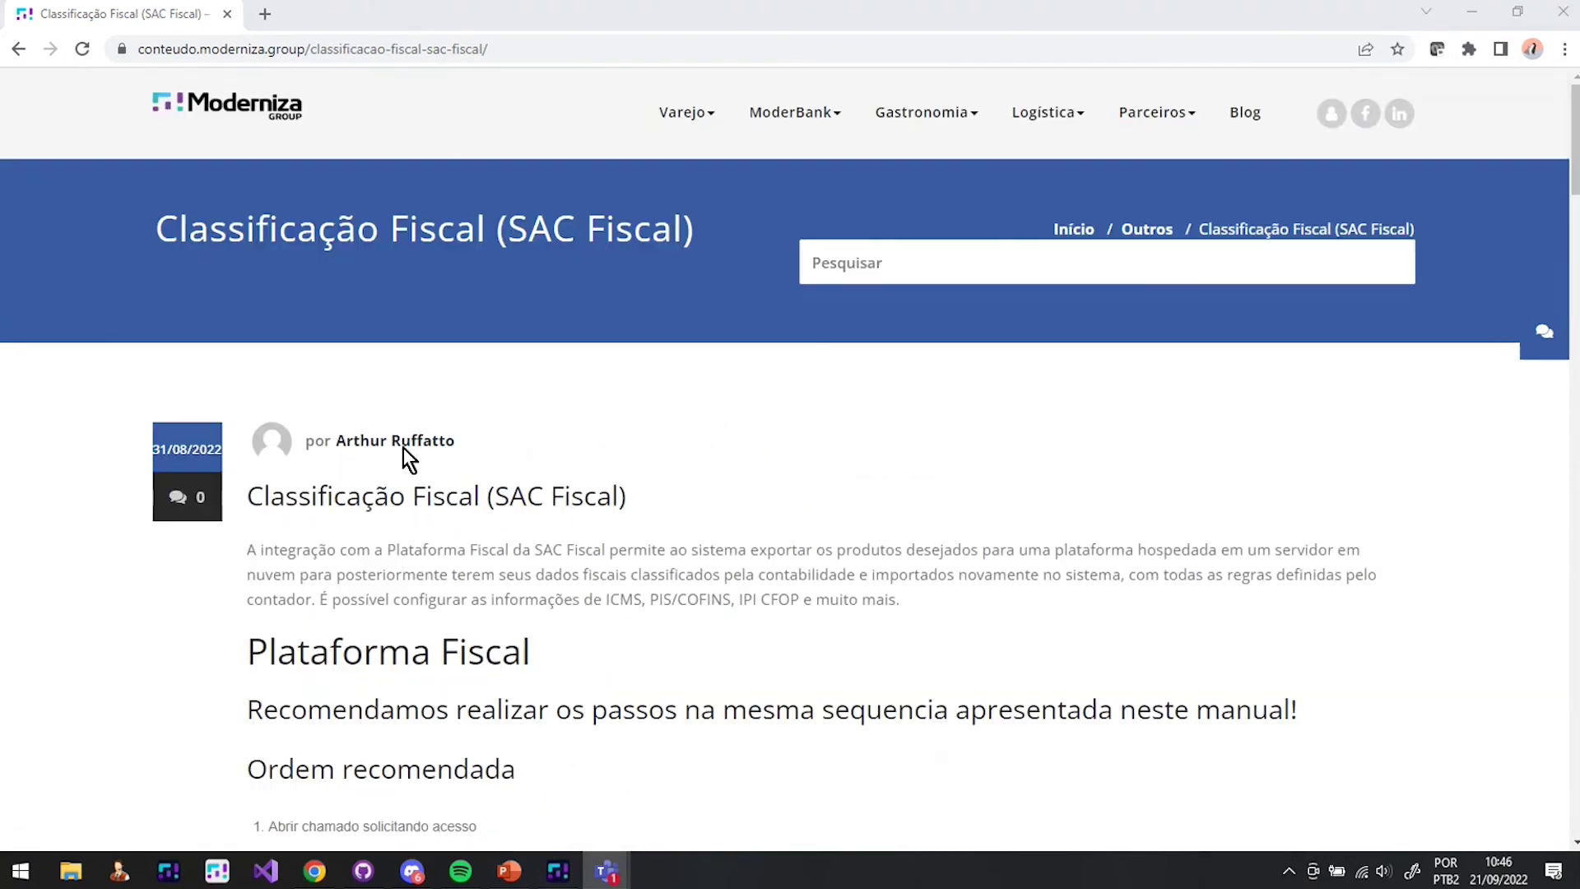
scroll(480, 482, down, 2)
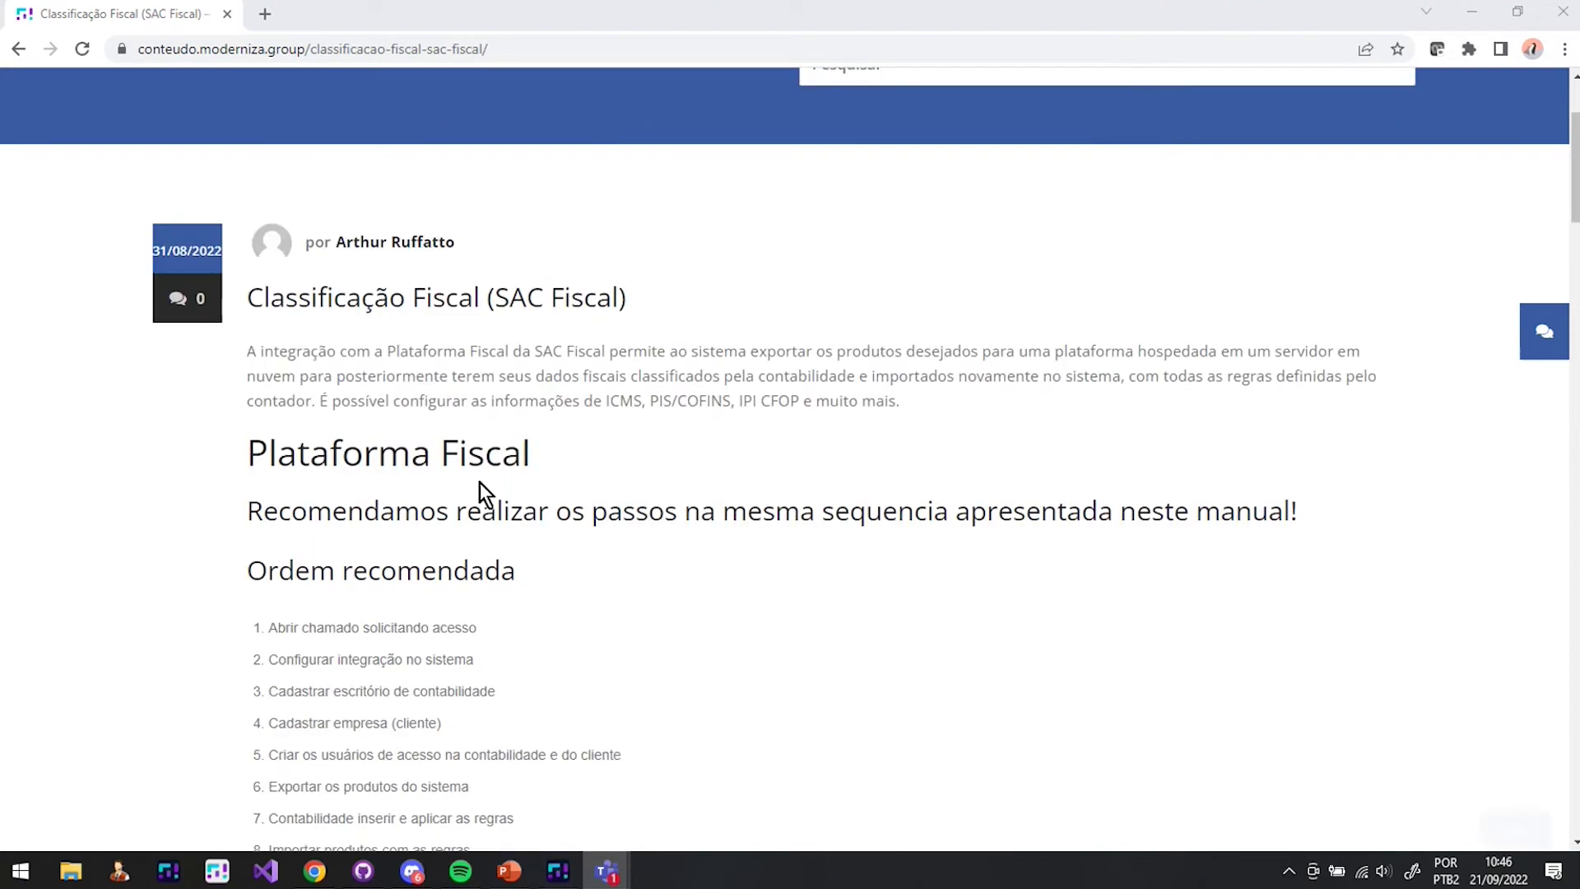
scroll(609, 494, down, 2)
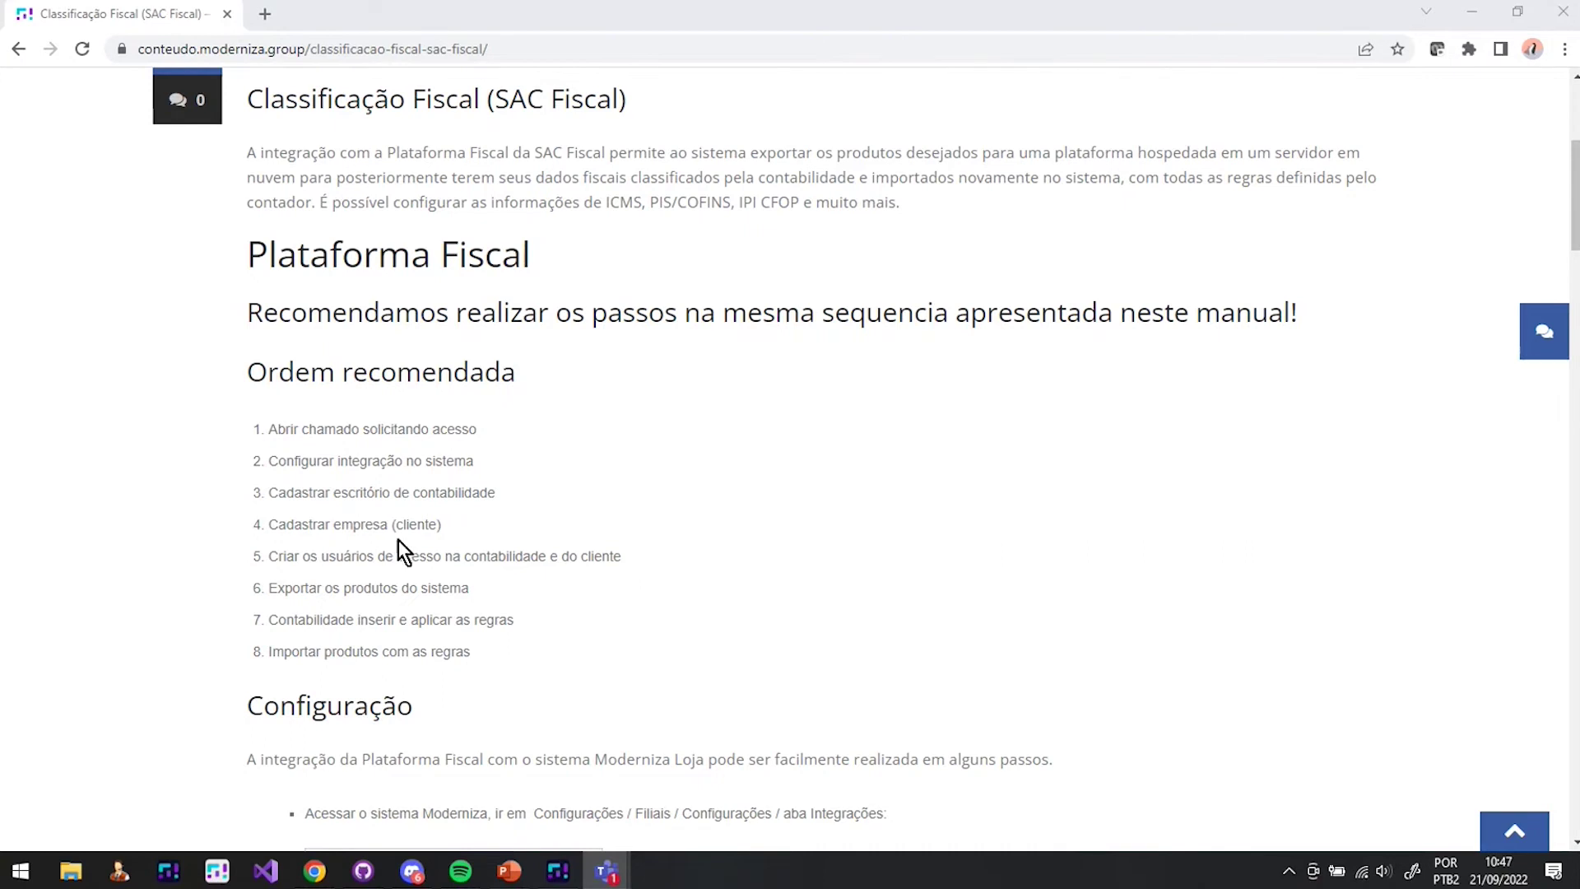
scroll(398, 543, down, 1)
scroll(523, 581, up, 6)
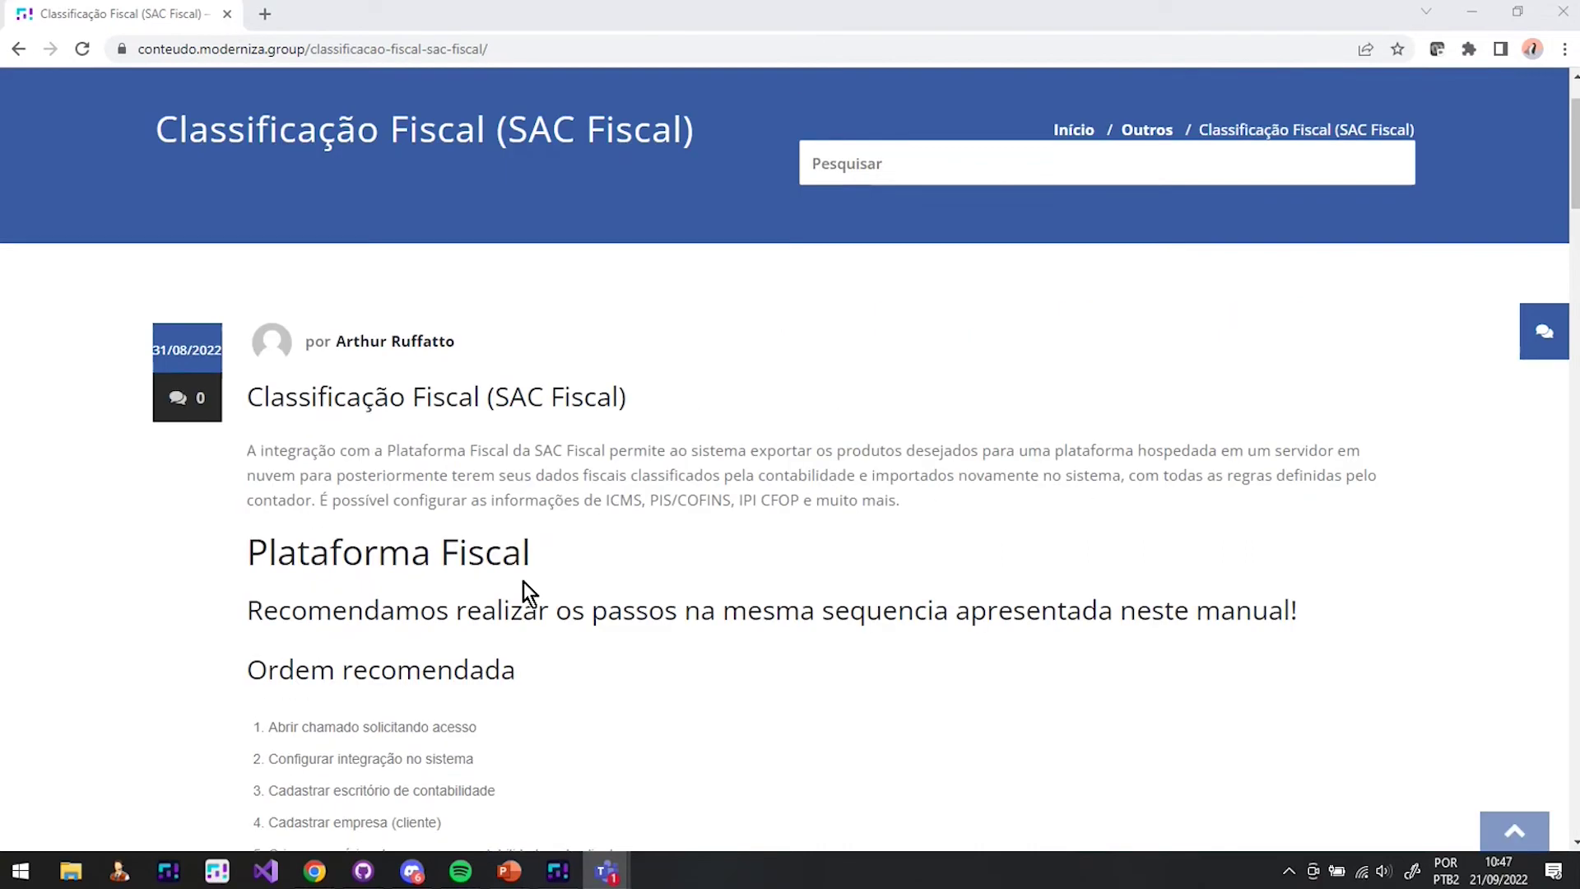
Open the Classificação Fiscal (IMendes) manual from the Administrativo (Retaguarda) list and examine the enlarged integration settings image in its Configuração section.
click(18, 50)
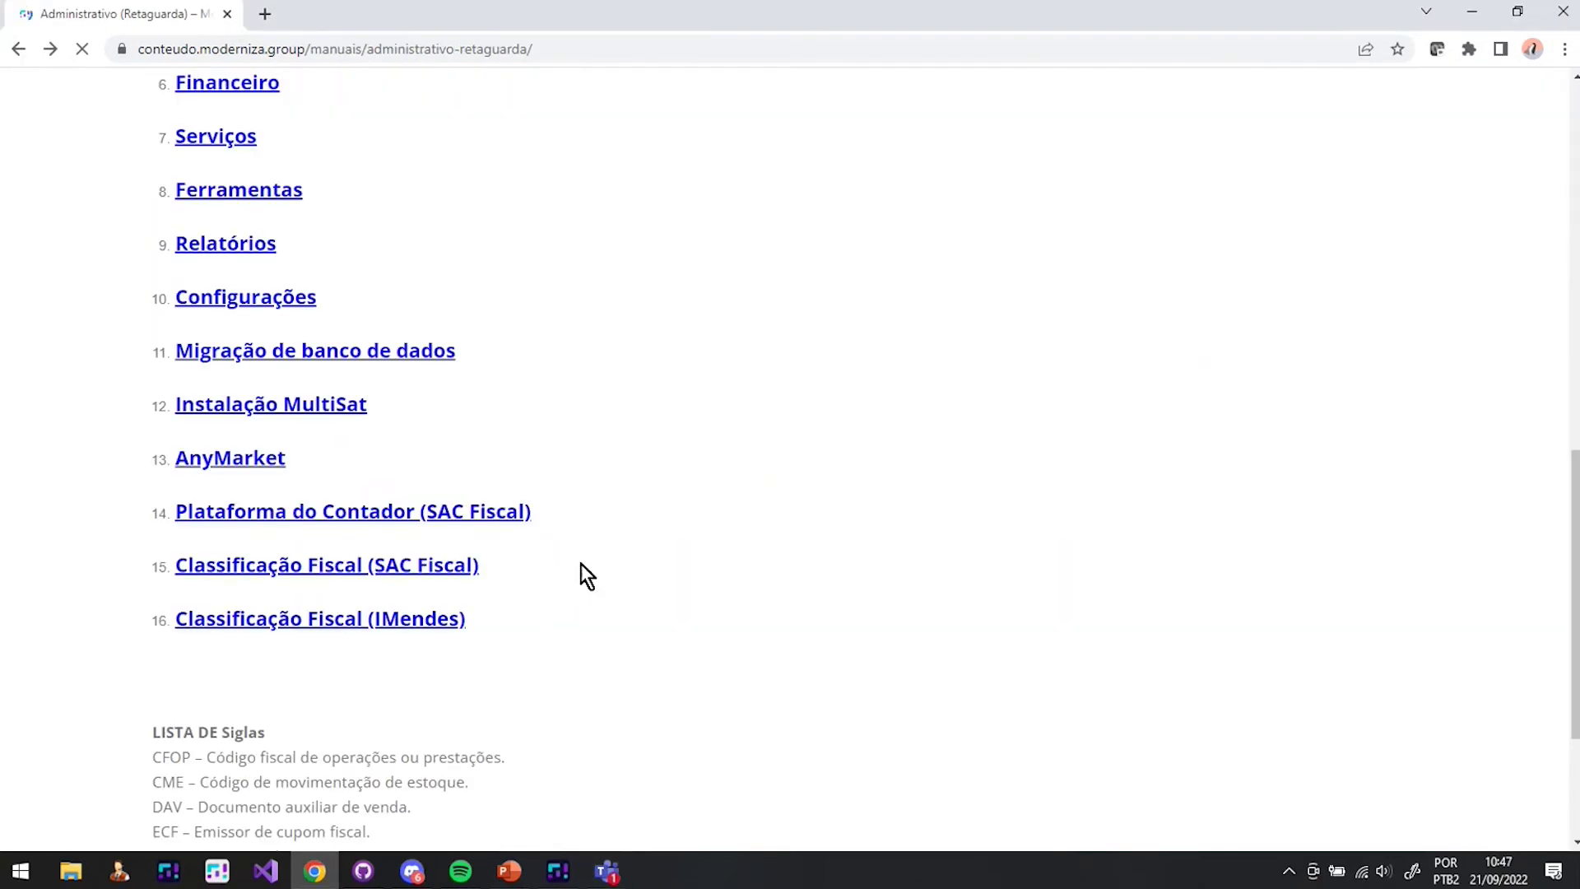
click(330, 636)
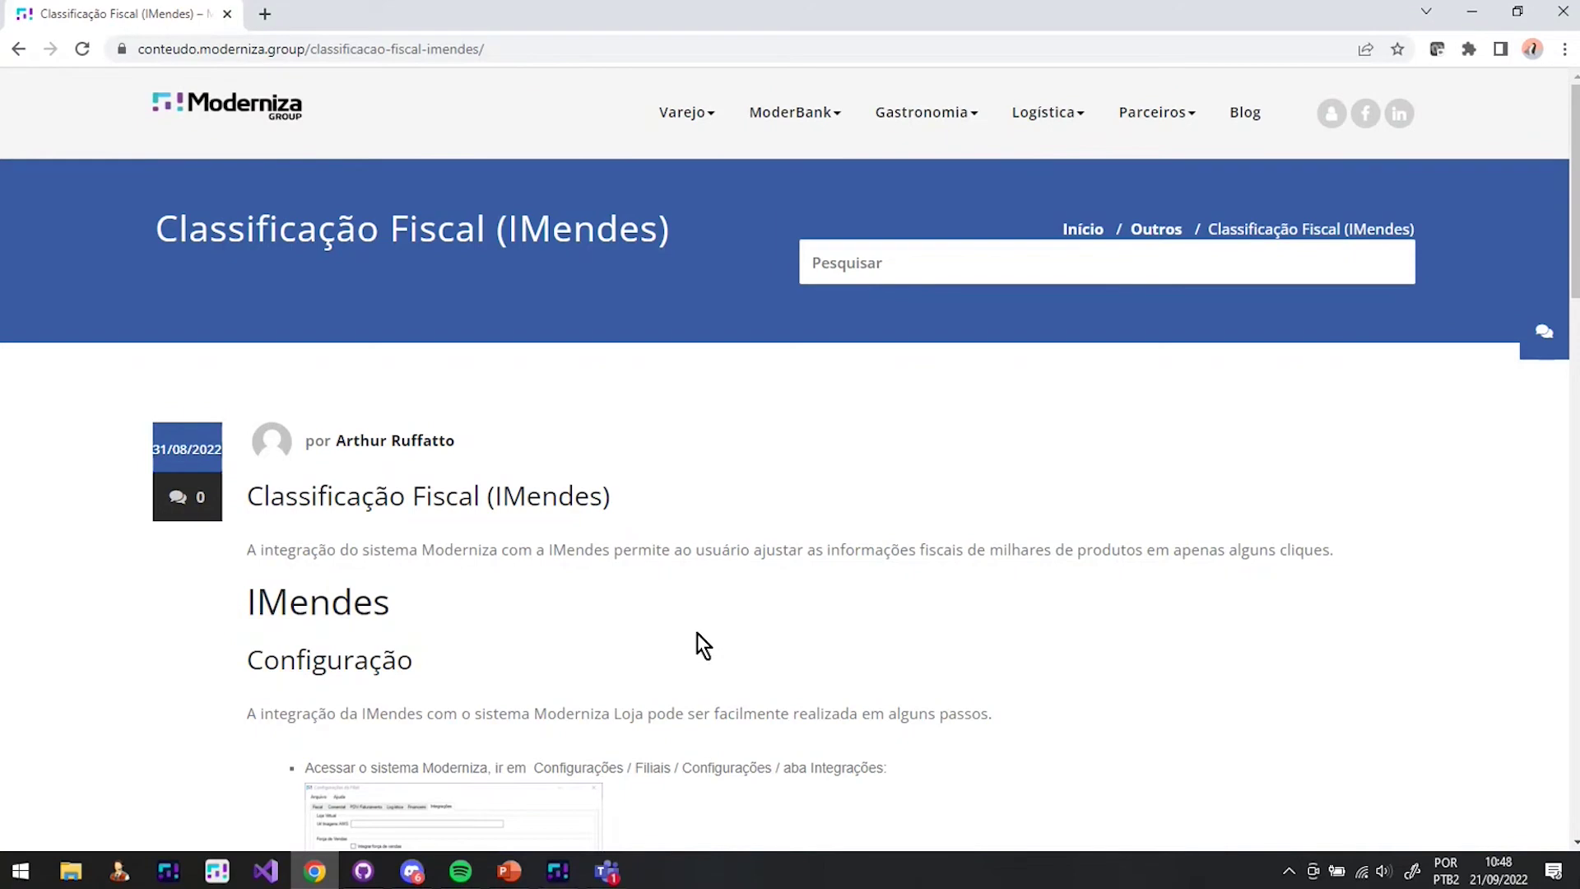
scroll(698, 634, down, 5)
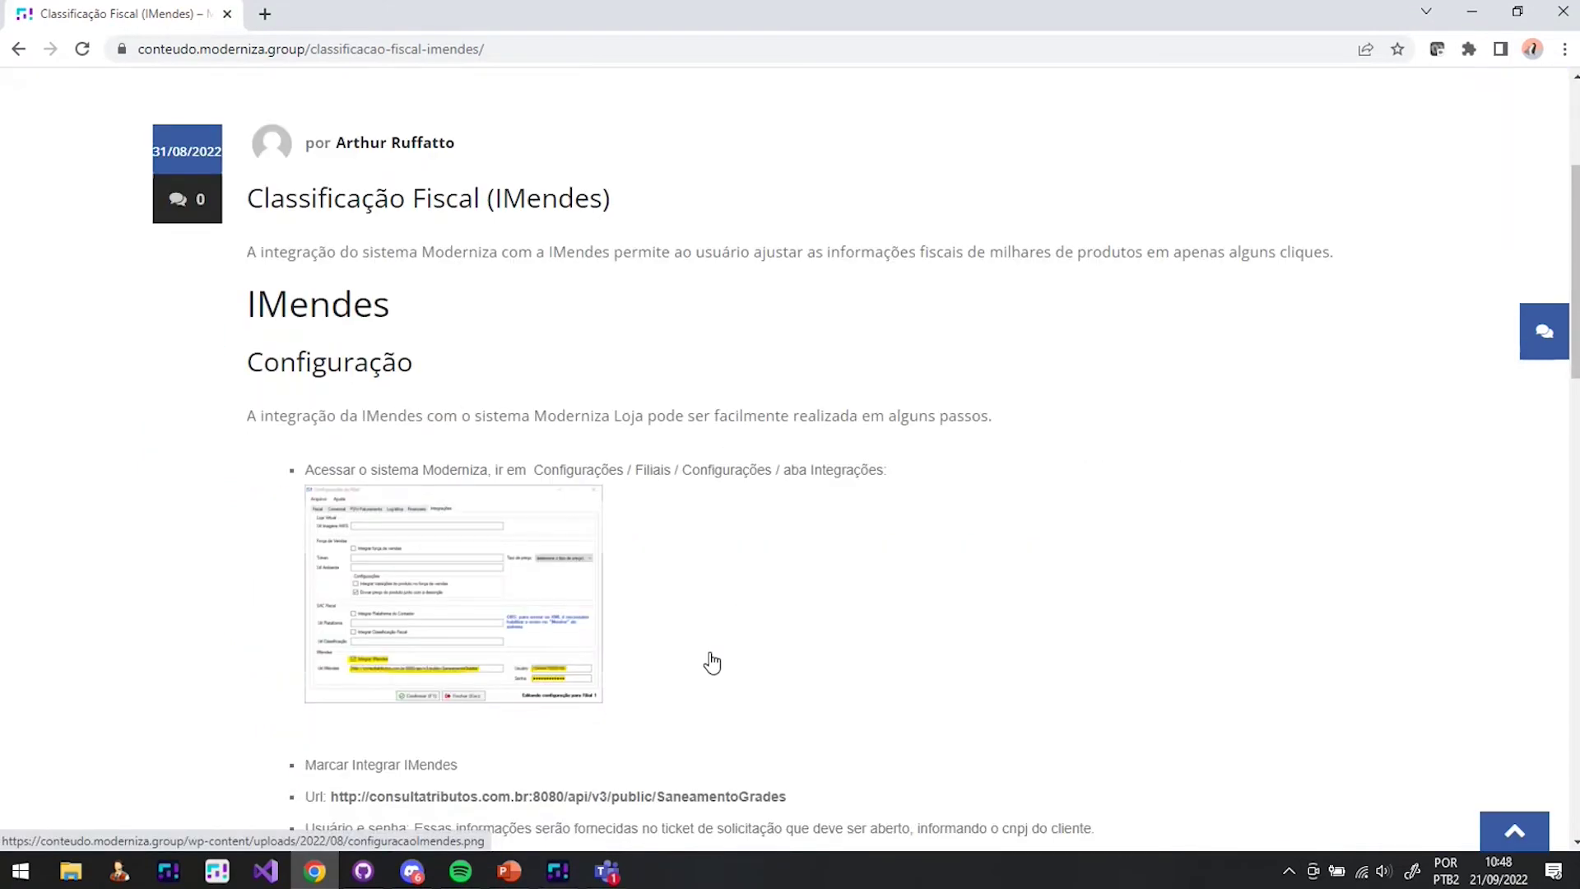
scroll(659, 653, down, 4)
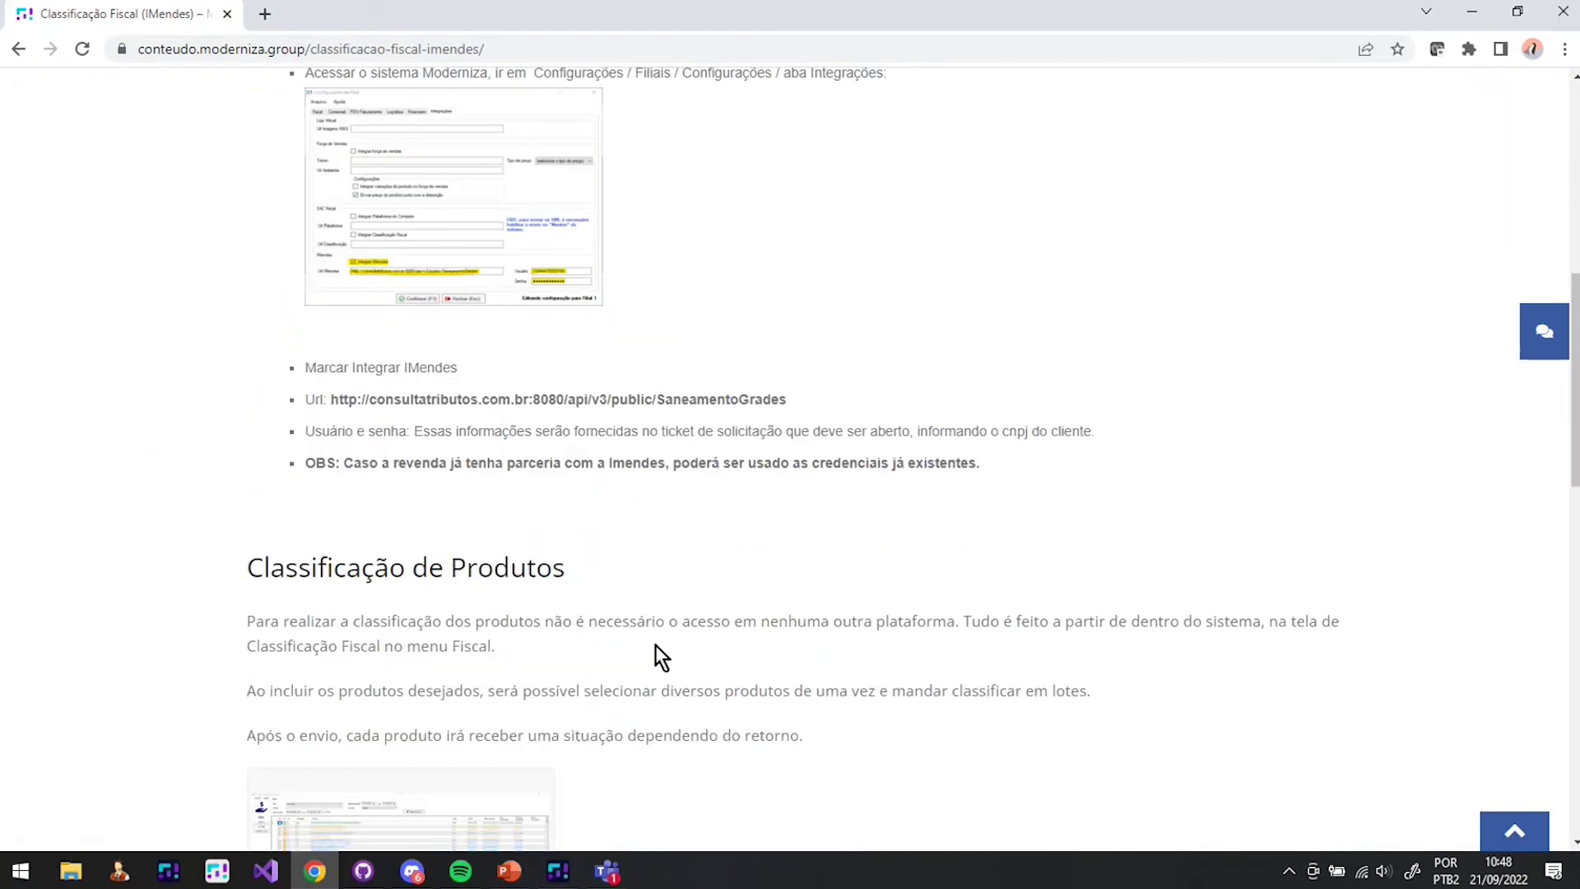
scroll(603, 630, up, 1)
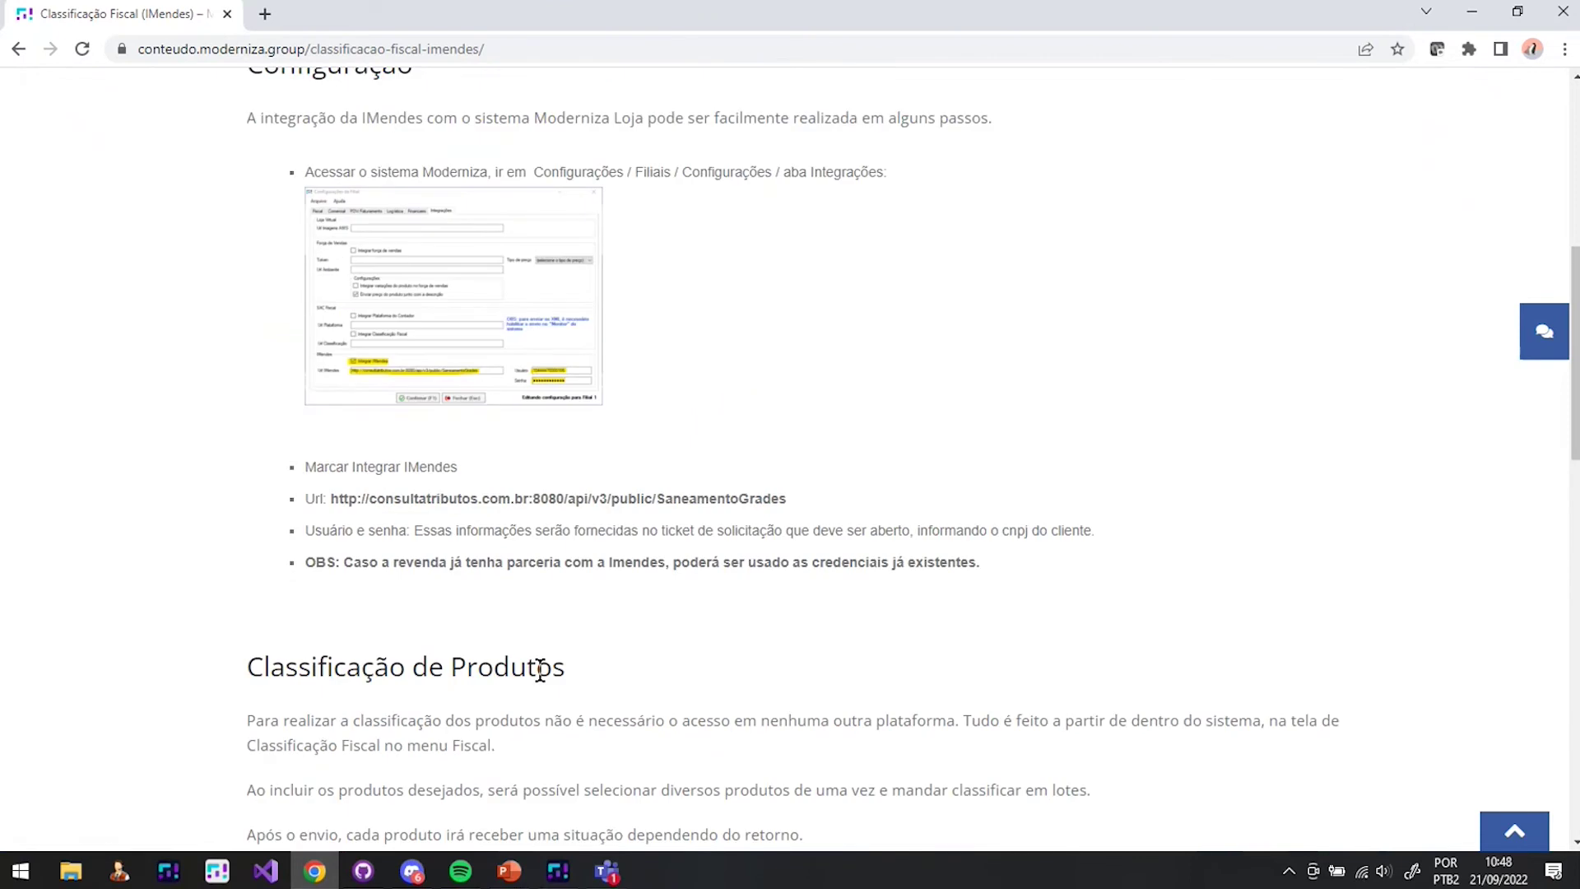
scroll(540, 668, up, 2)
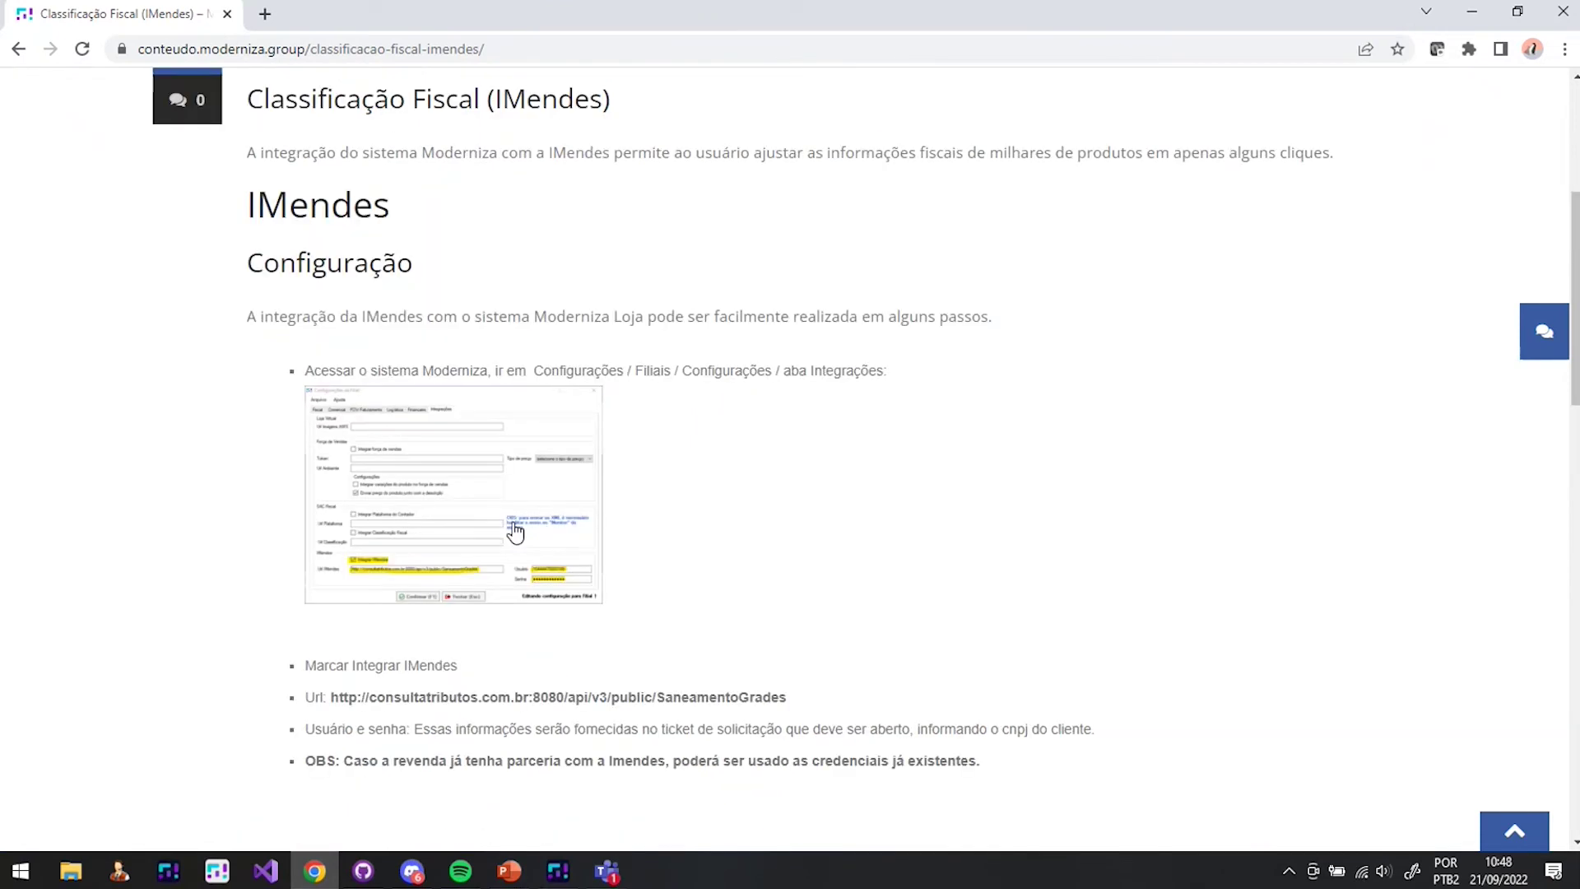
click(530, 564)
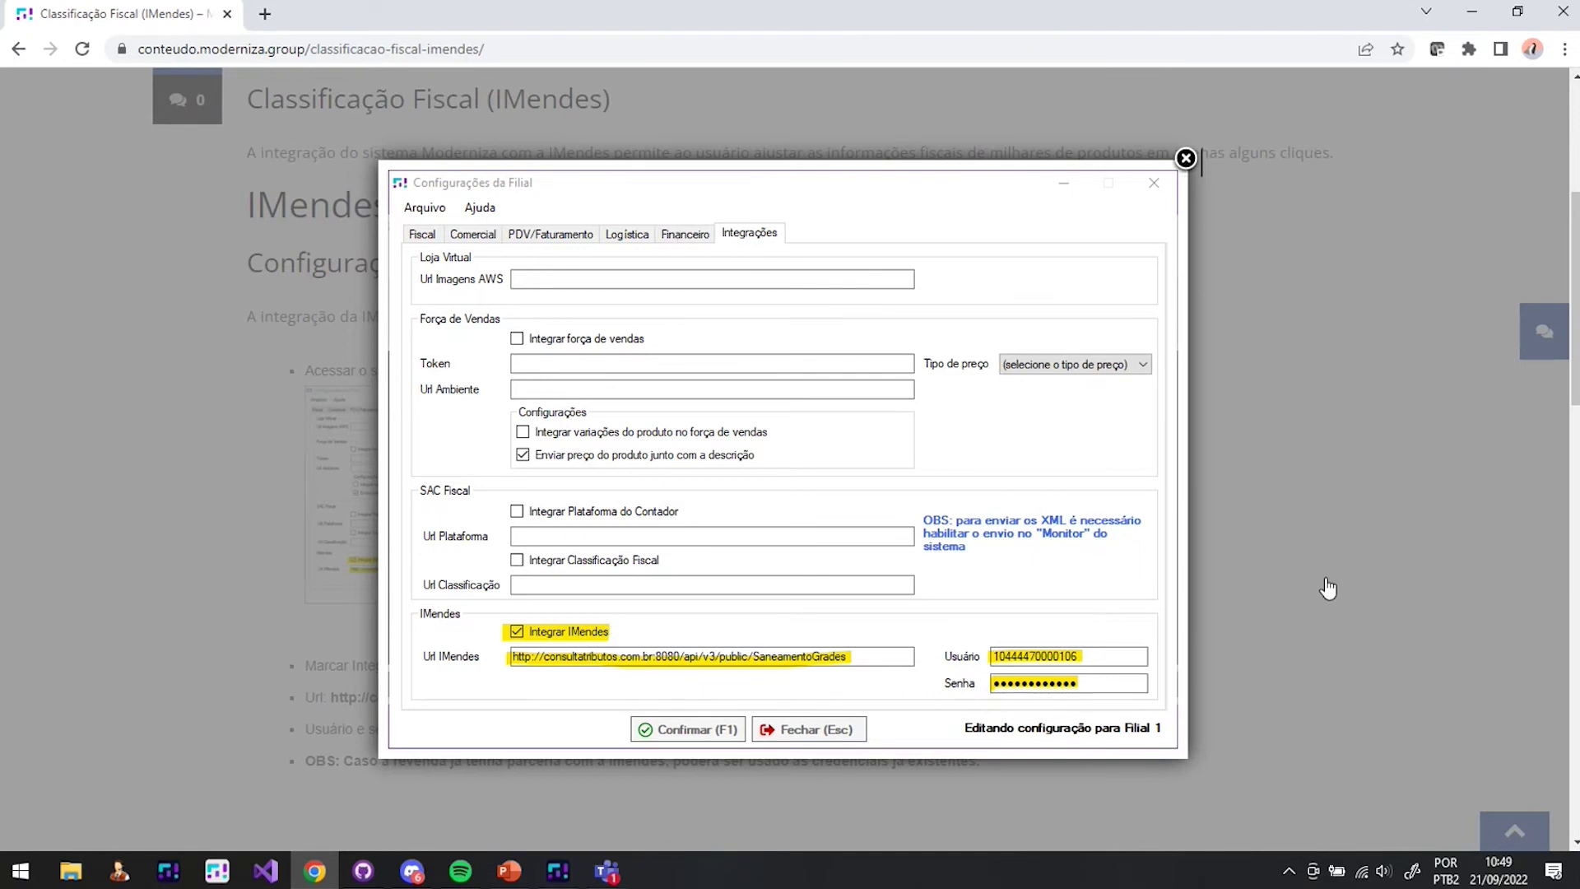
click(1185, 158)
Review the IMendes manual's Classificação de Produtos section and the explanations of the product situations.
scroll(658, 674, down, 7)
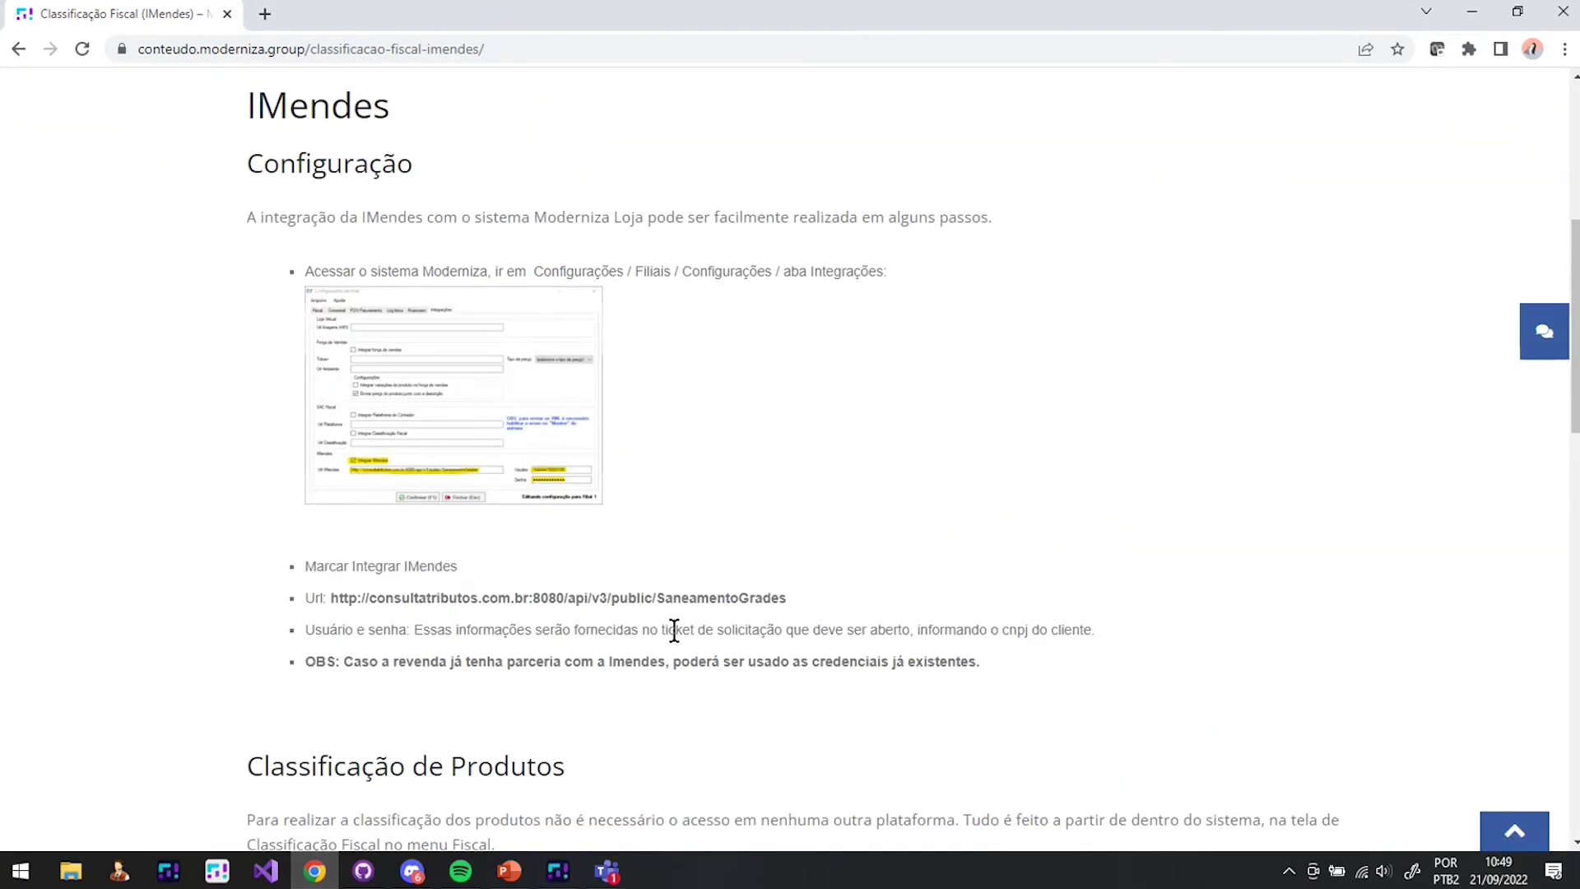
scroll(617, 600, down, 4)
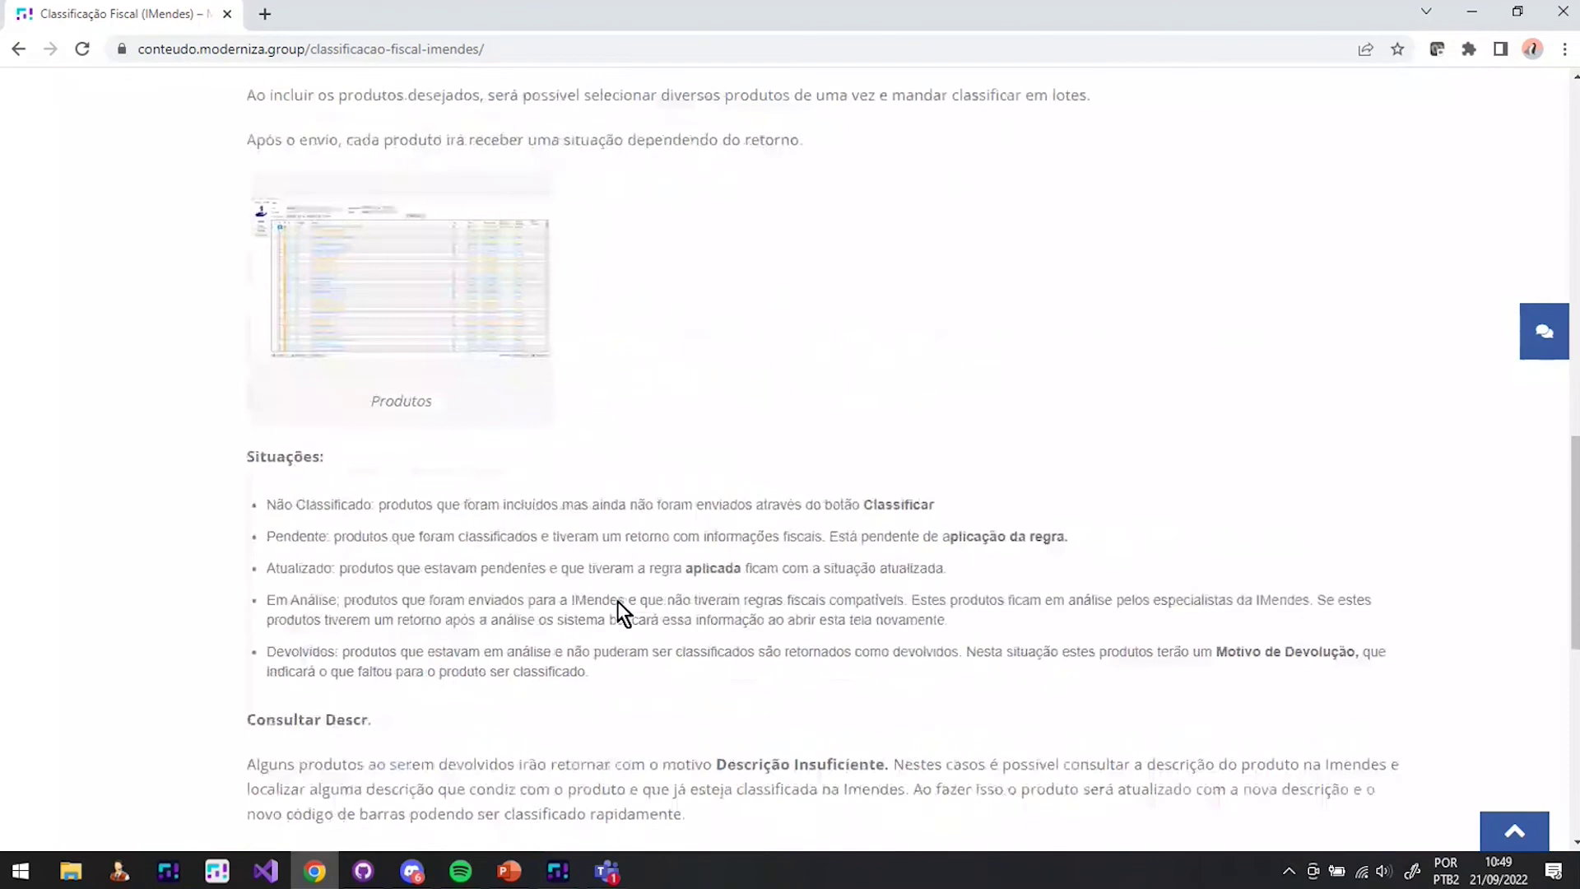
scroll(621, 591, up, 3)
scroll(623, 592, up, 1)
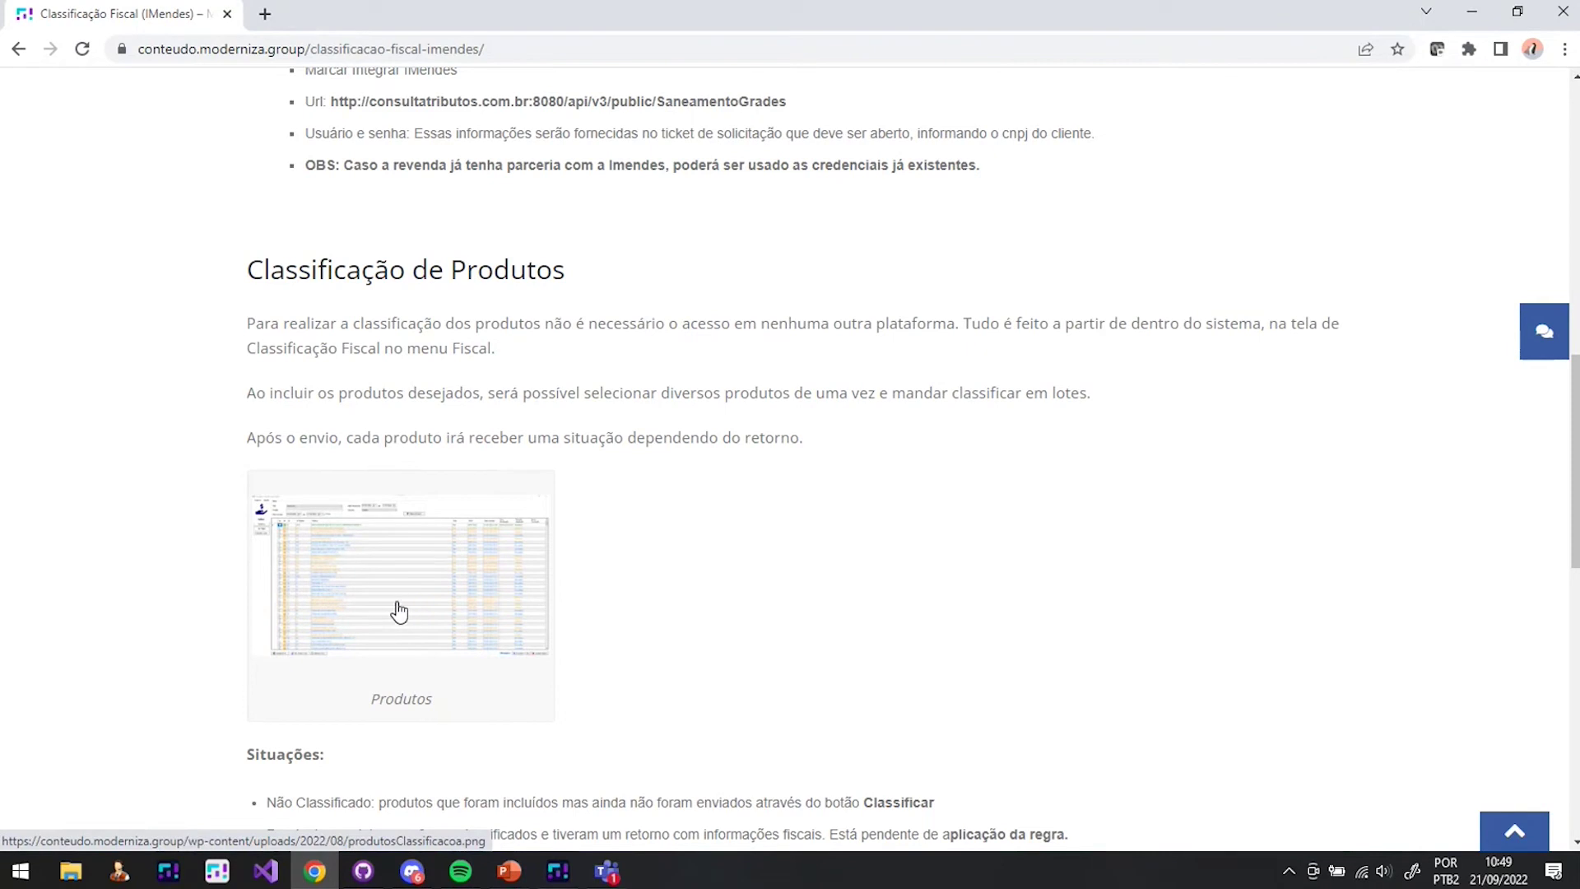
Switch to Sistema Administrativo and look through the Logística options and their Outros group.
click(558, 870)
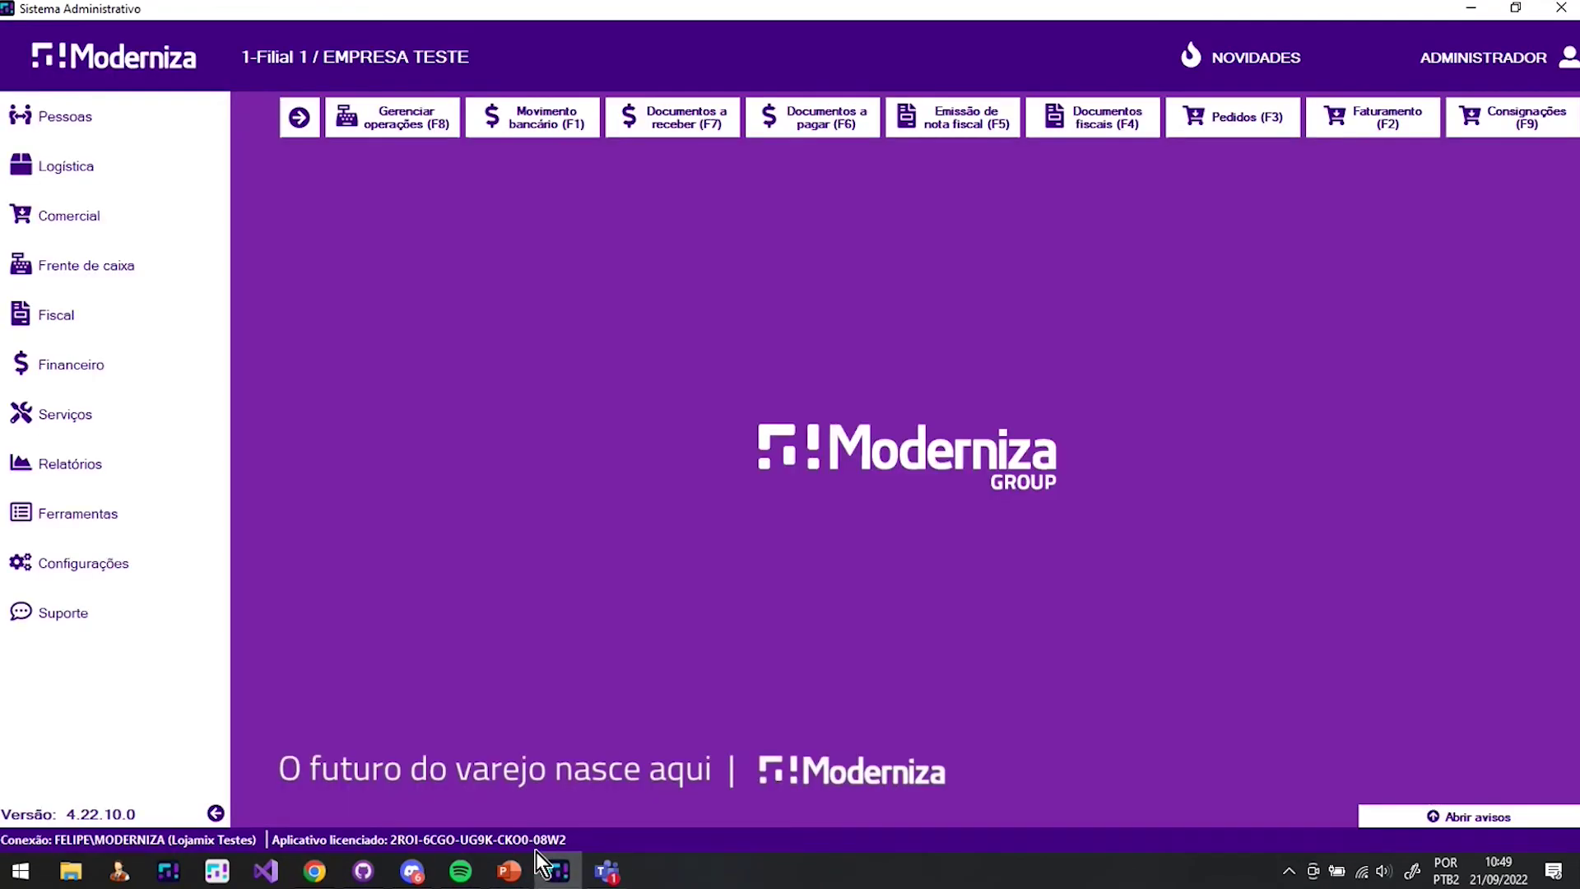
click(95, 166)
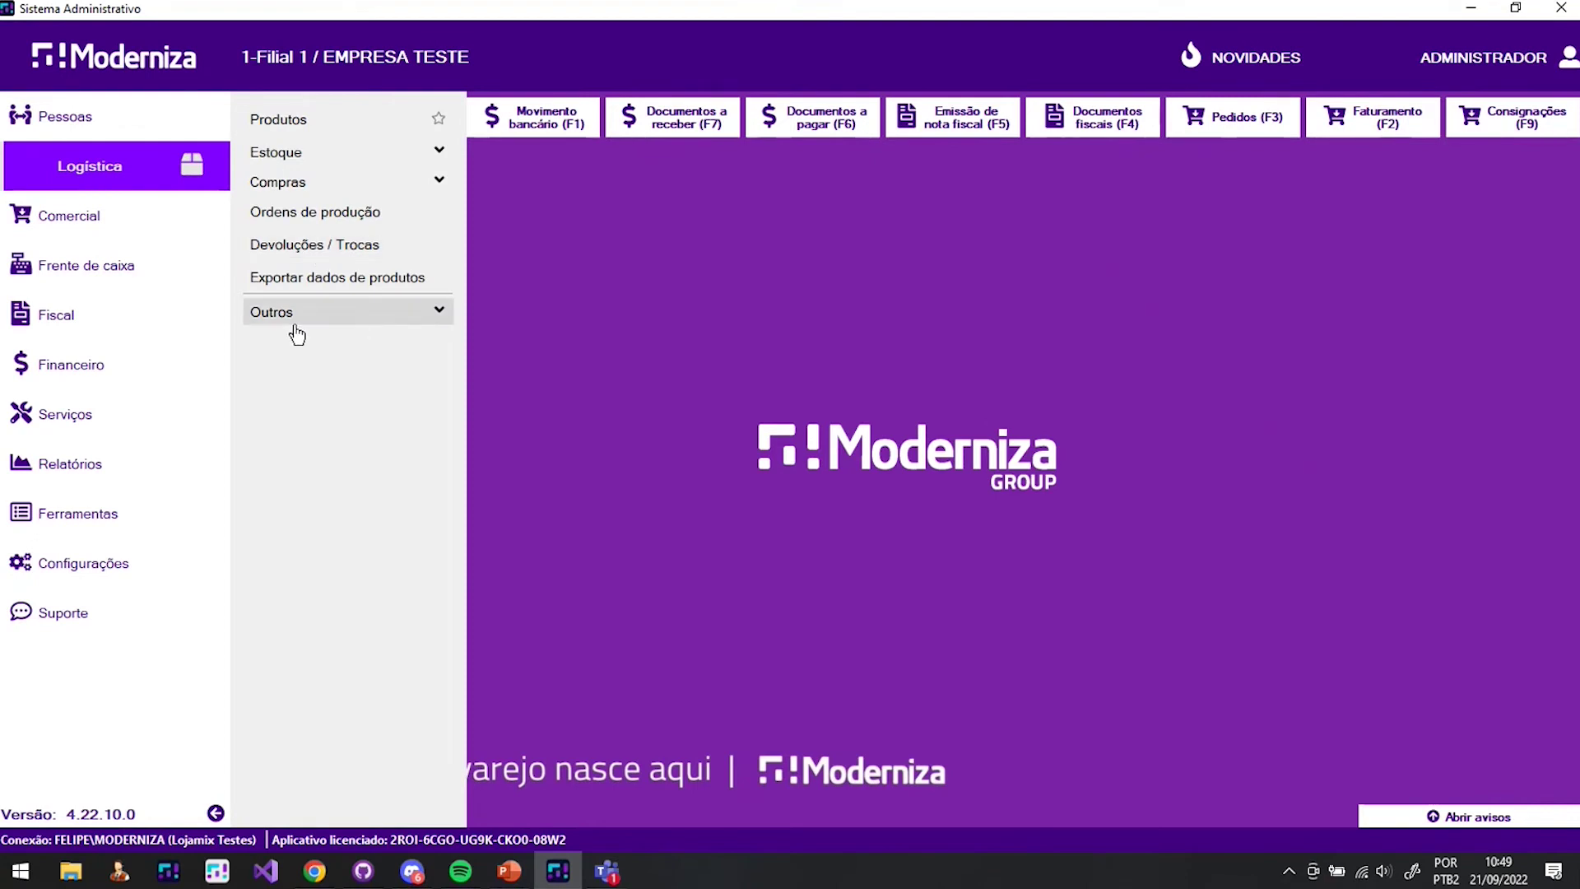
click(352, 313)
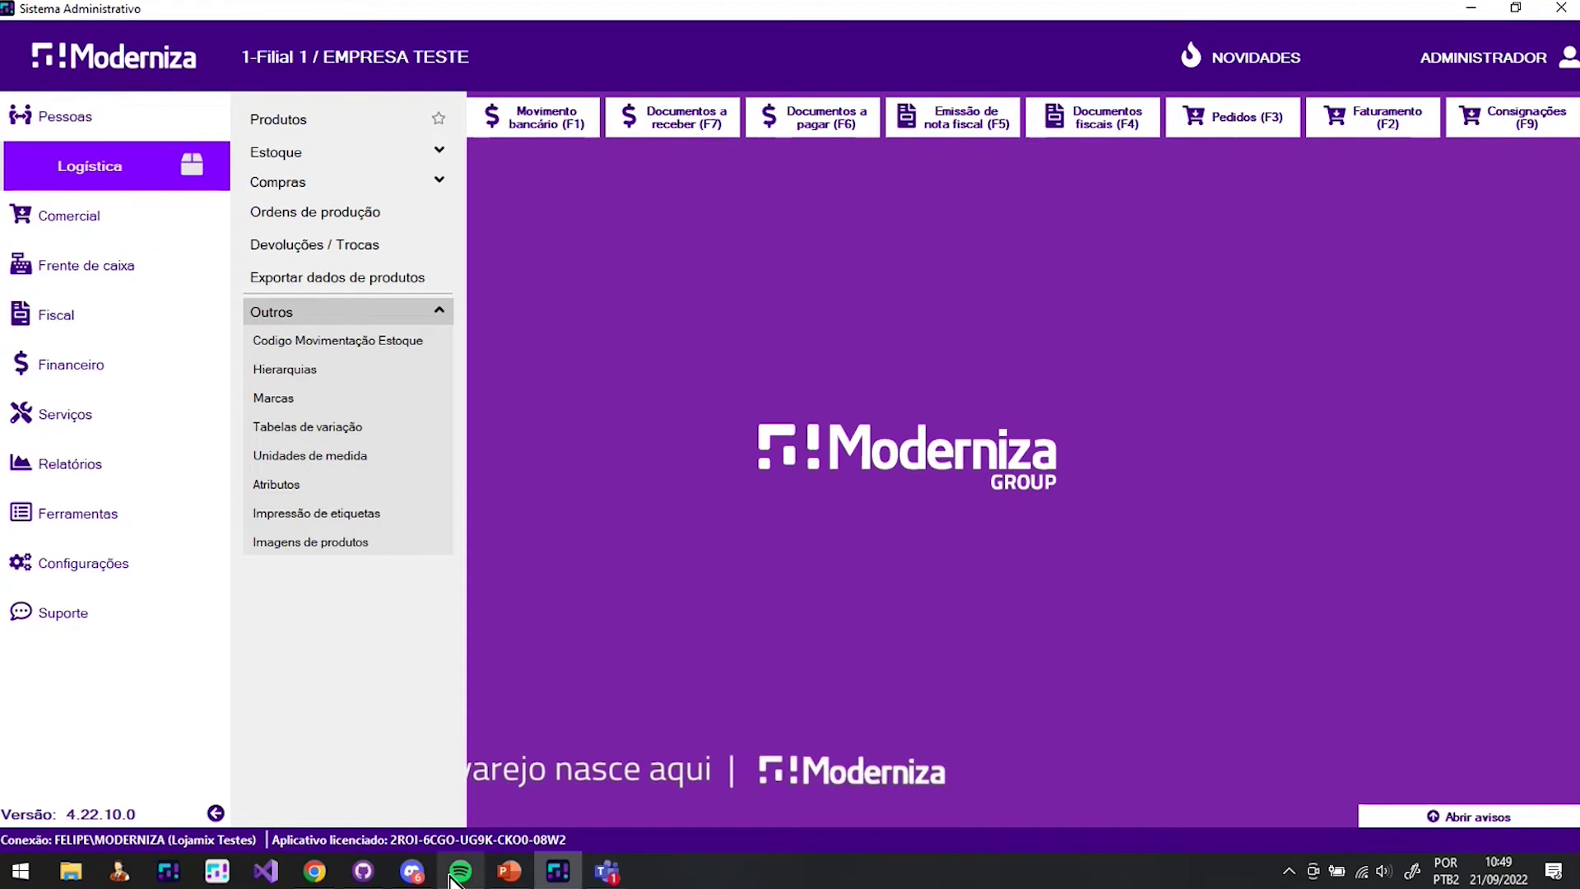
Return to the IMendes manual in the browser, examine its enlarged Produtos image, and read the Situações and Consultar Descr. explanations.
click(314, 871)
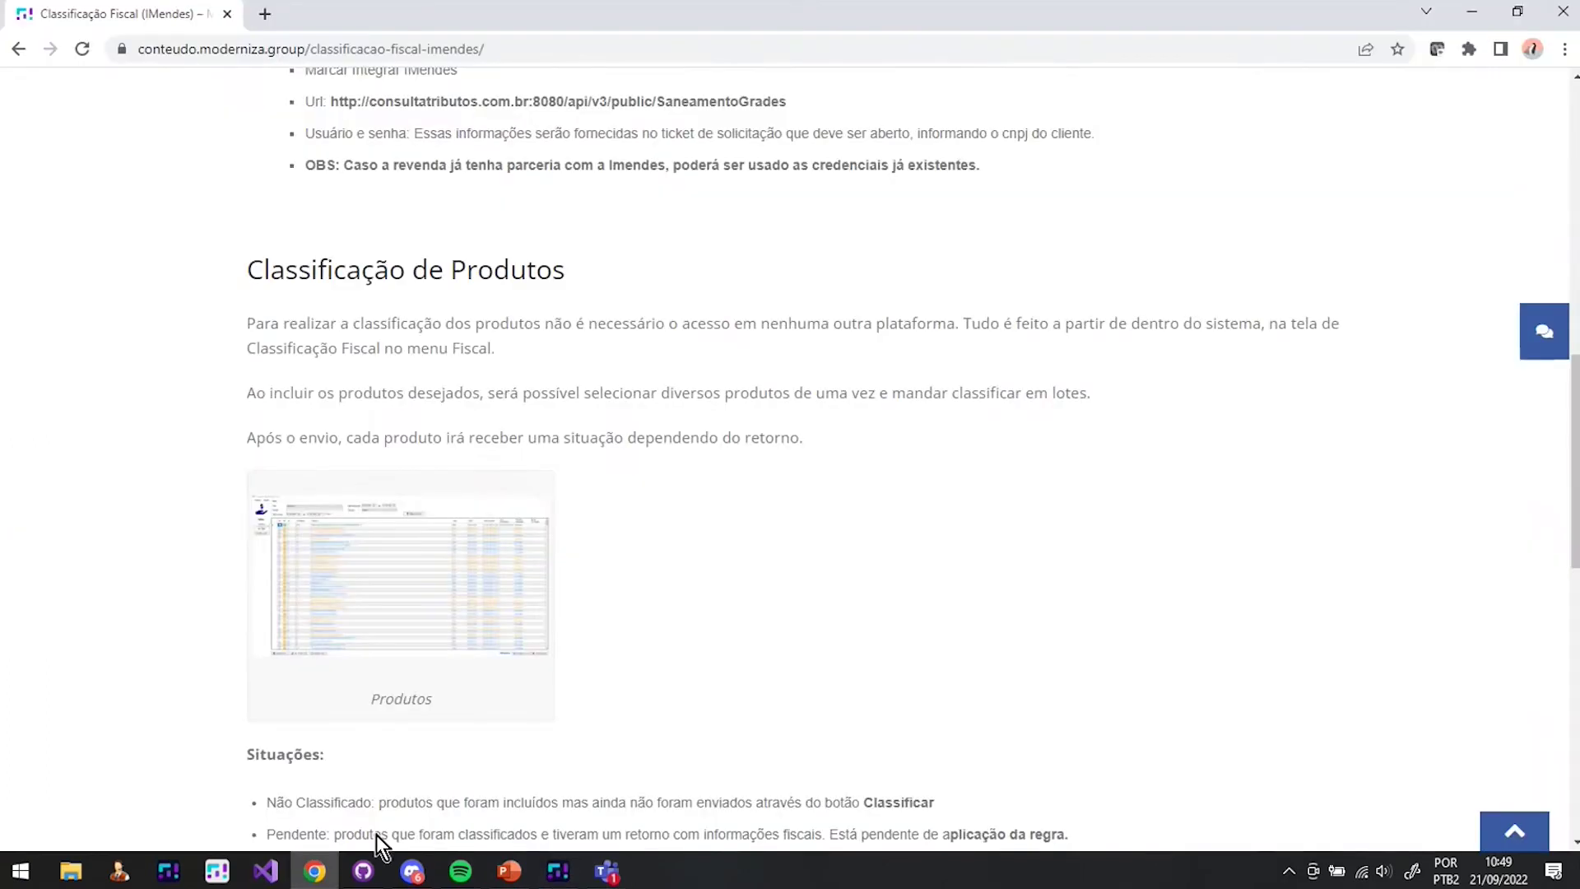
click(449, 658)
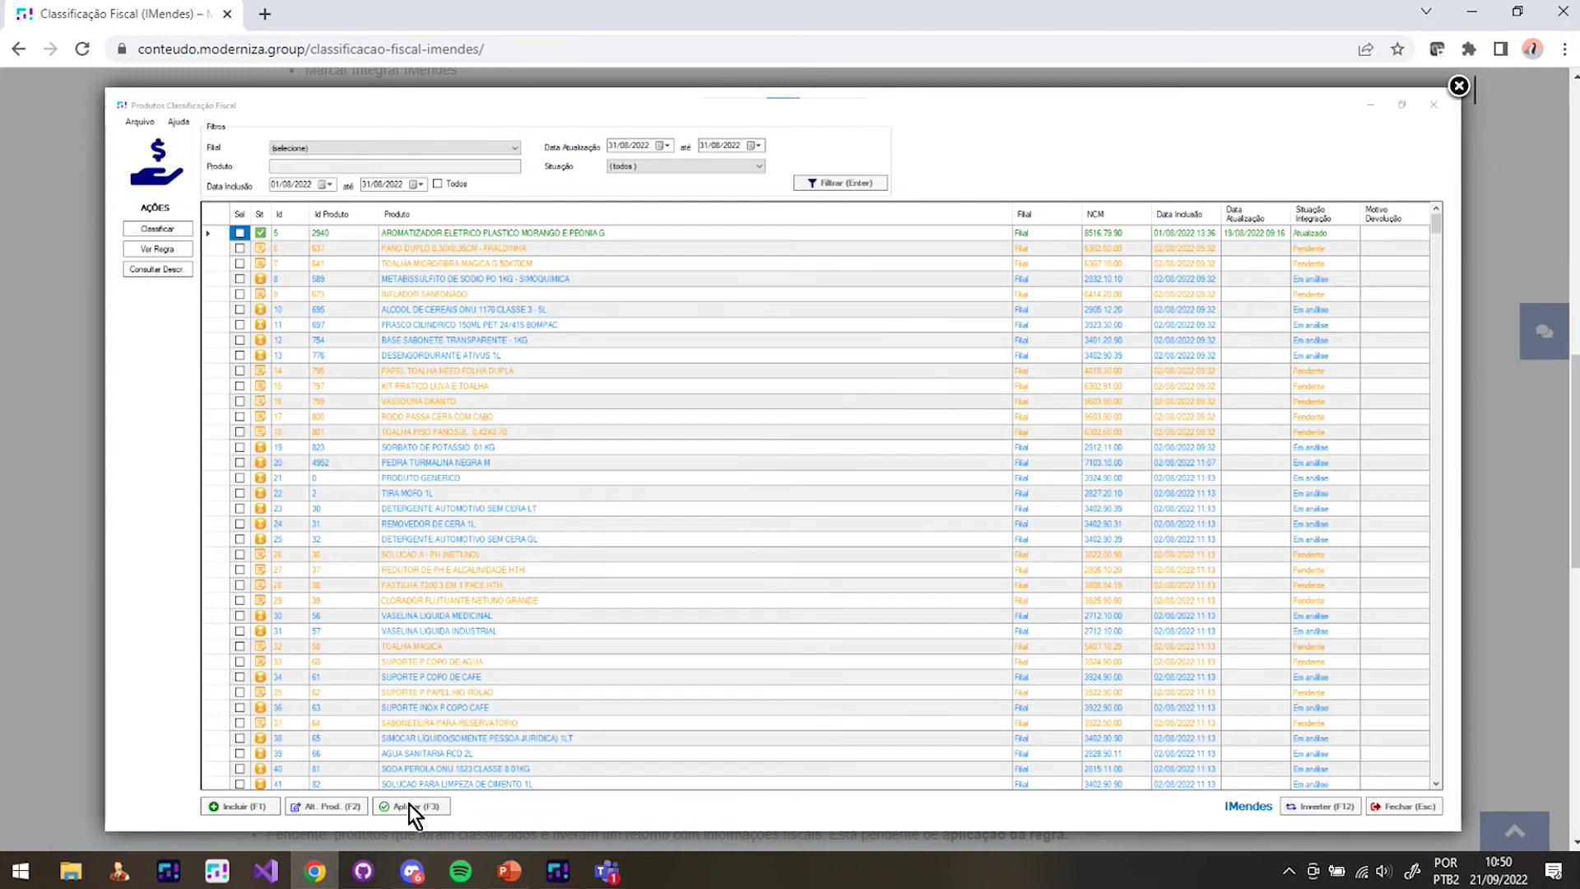
click(759, 619)
scroll(527, 634, down, 1)
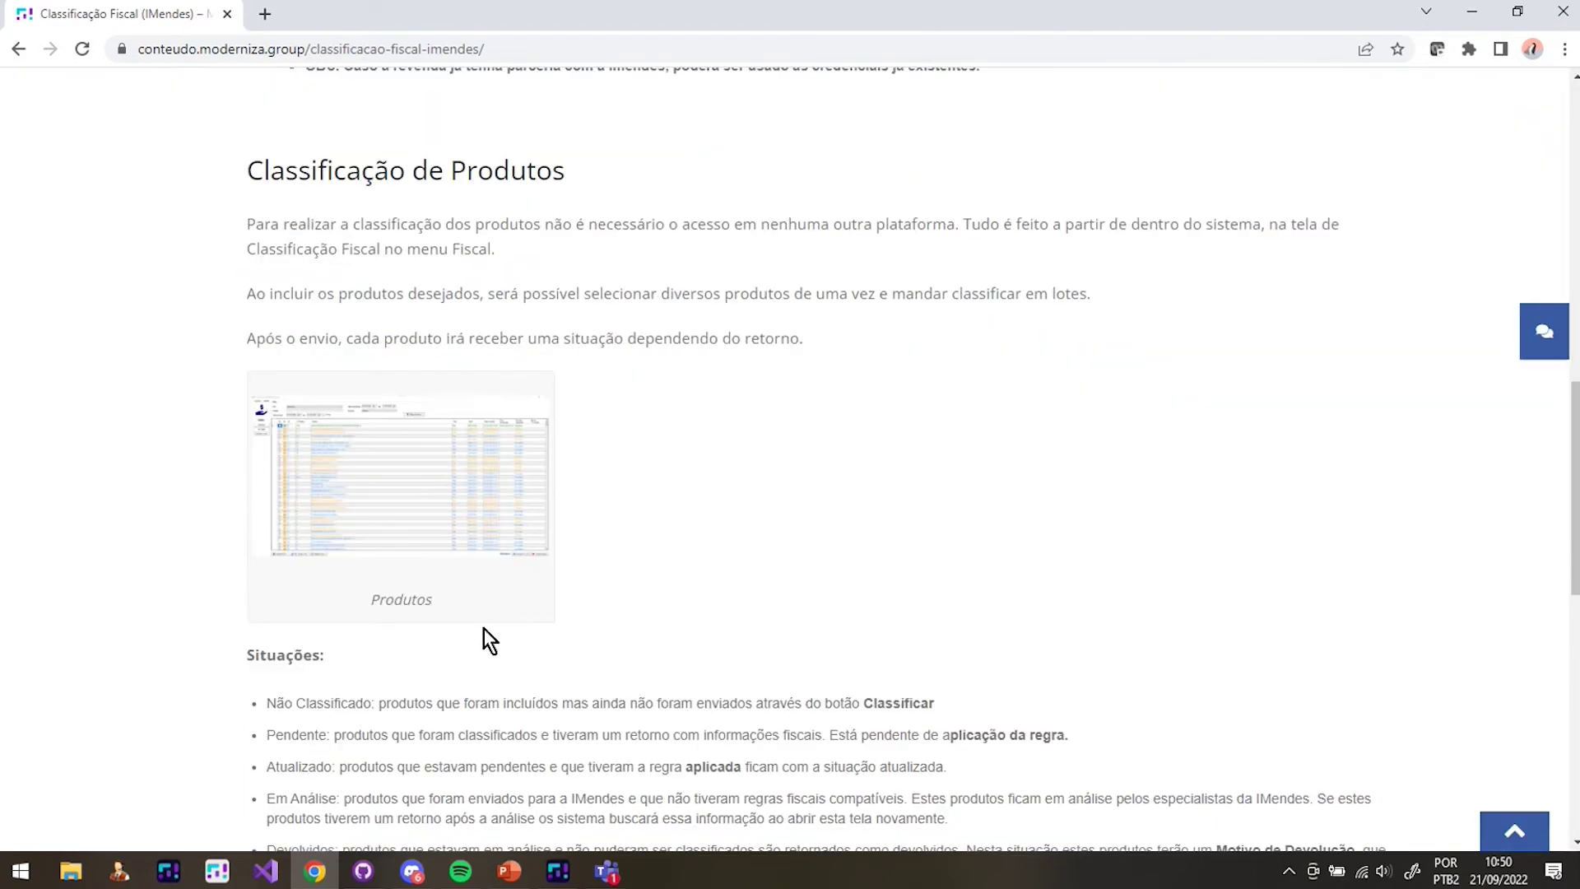
scroll(482, 640, down, 3)
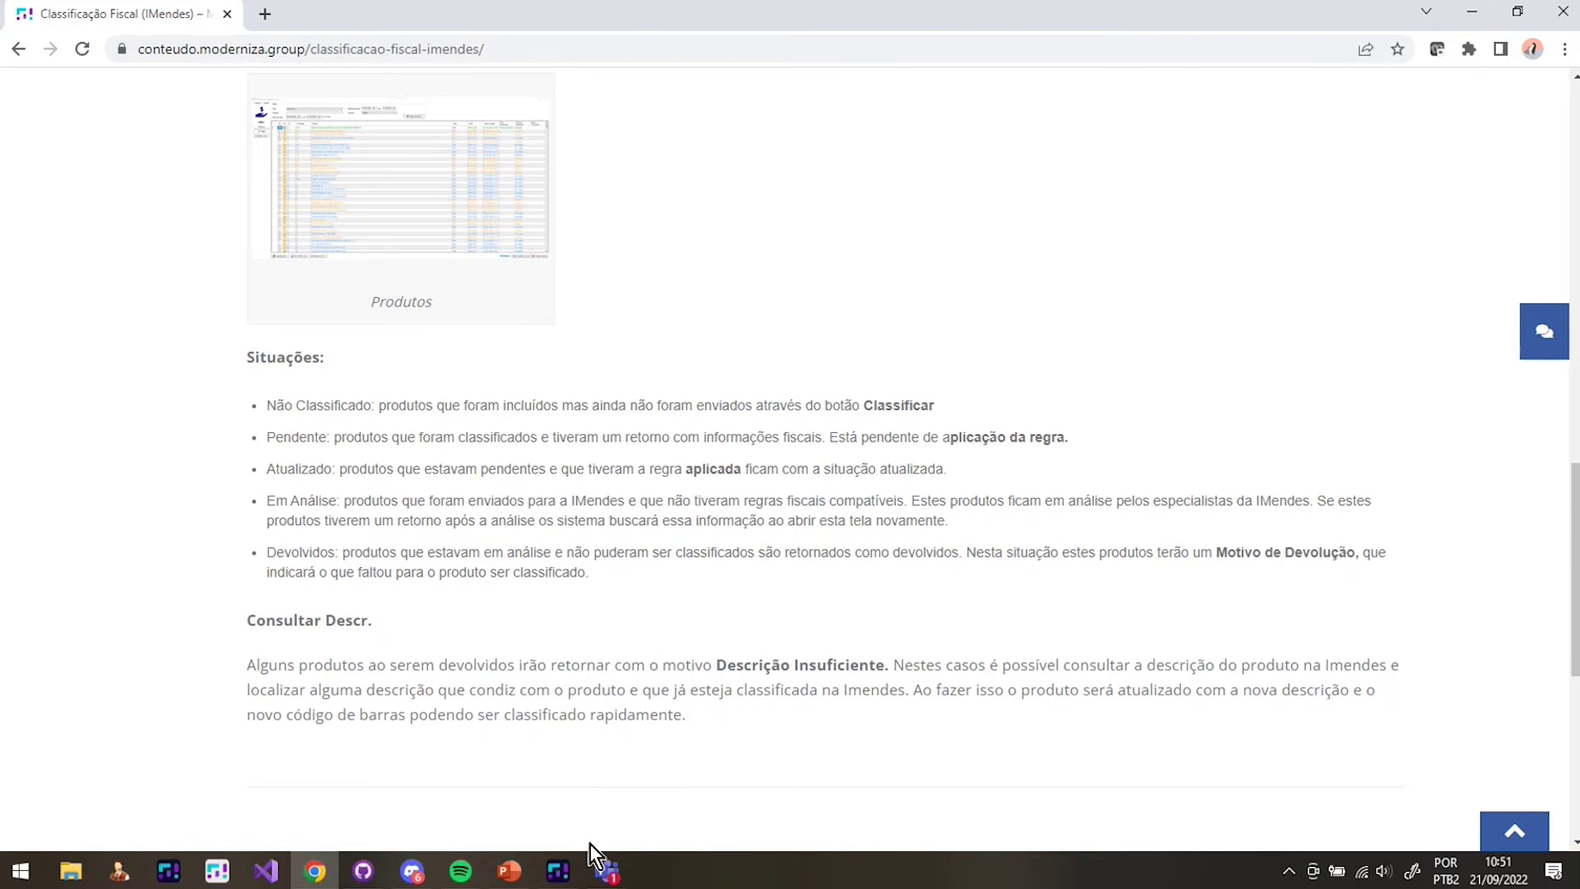
click(494, 241)
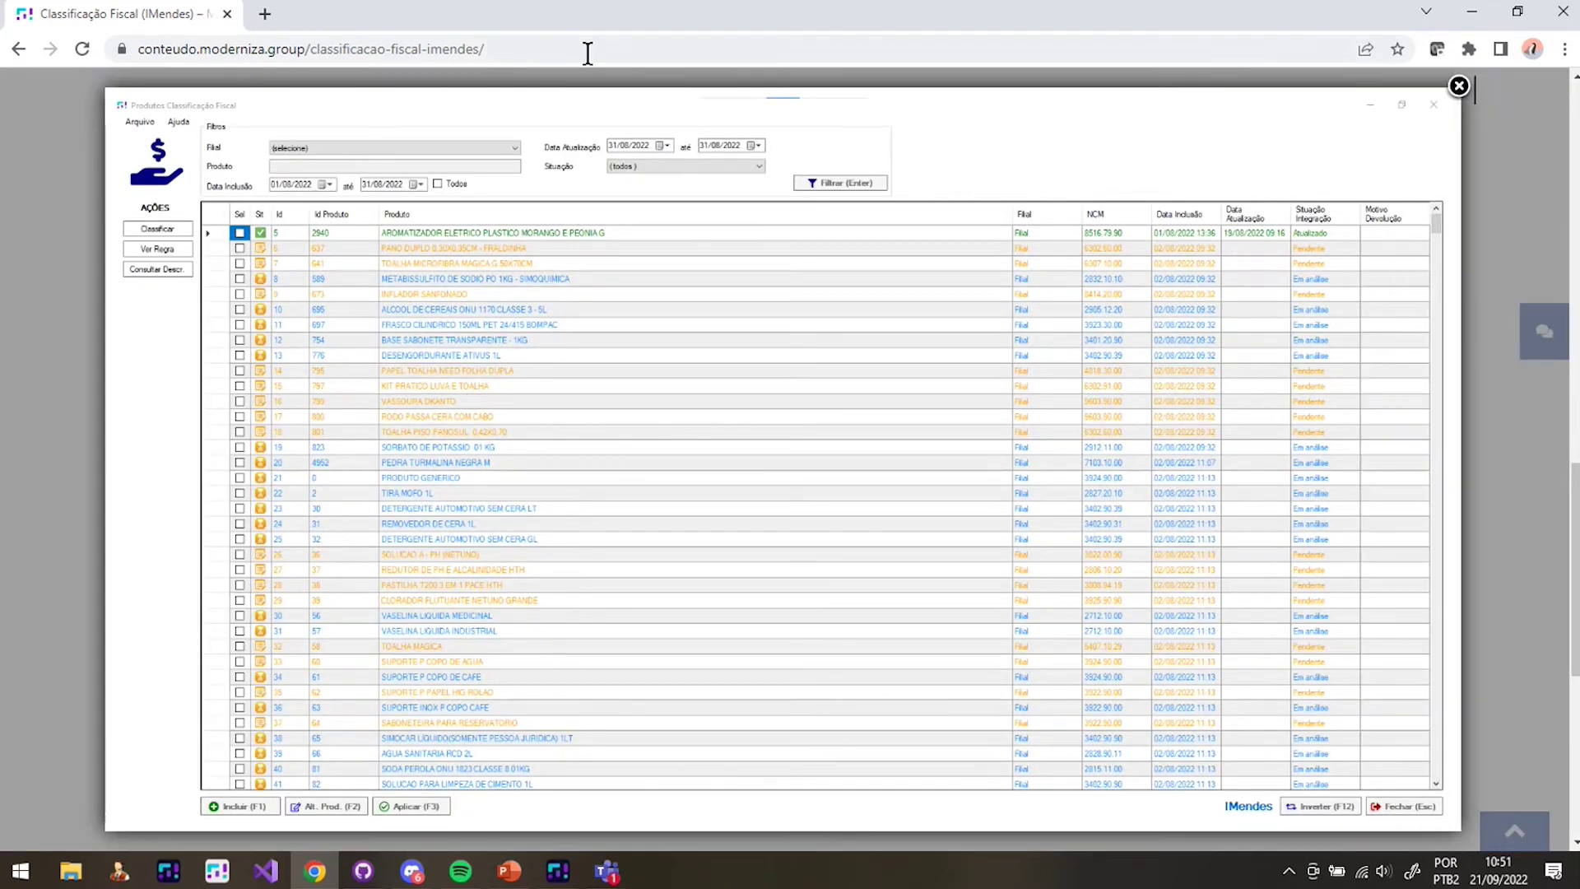
click(1459, 212)
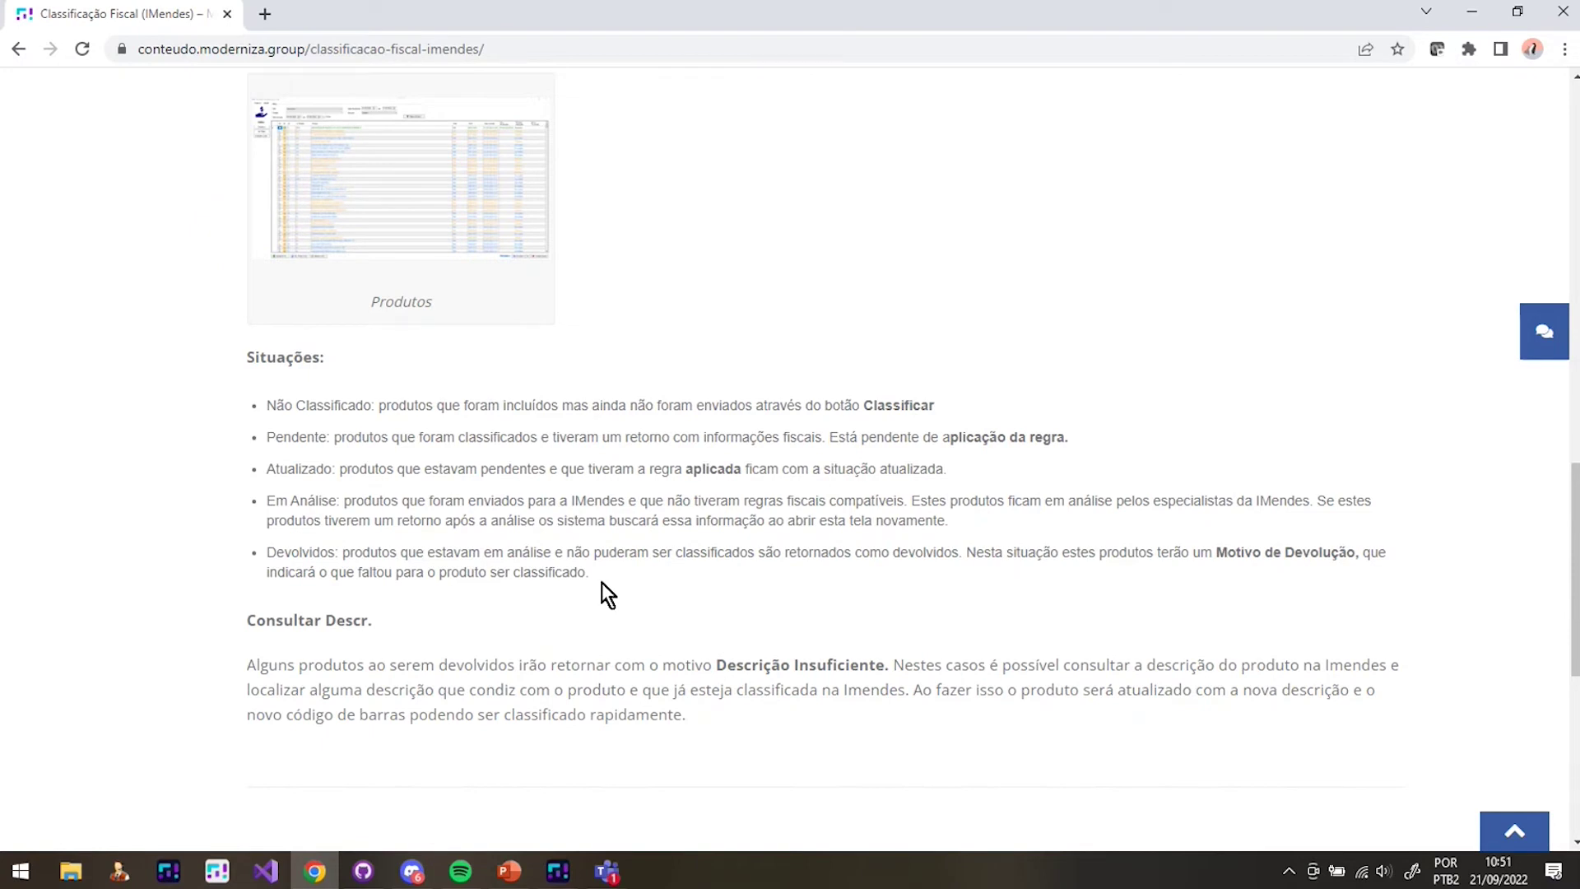
Review the Configuração section at the start of the IMendes manual and return to the Administrativo (Retaguarda) manual list.
scroll(596, 568, up, 10)
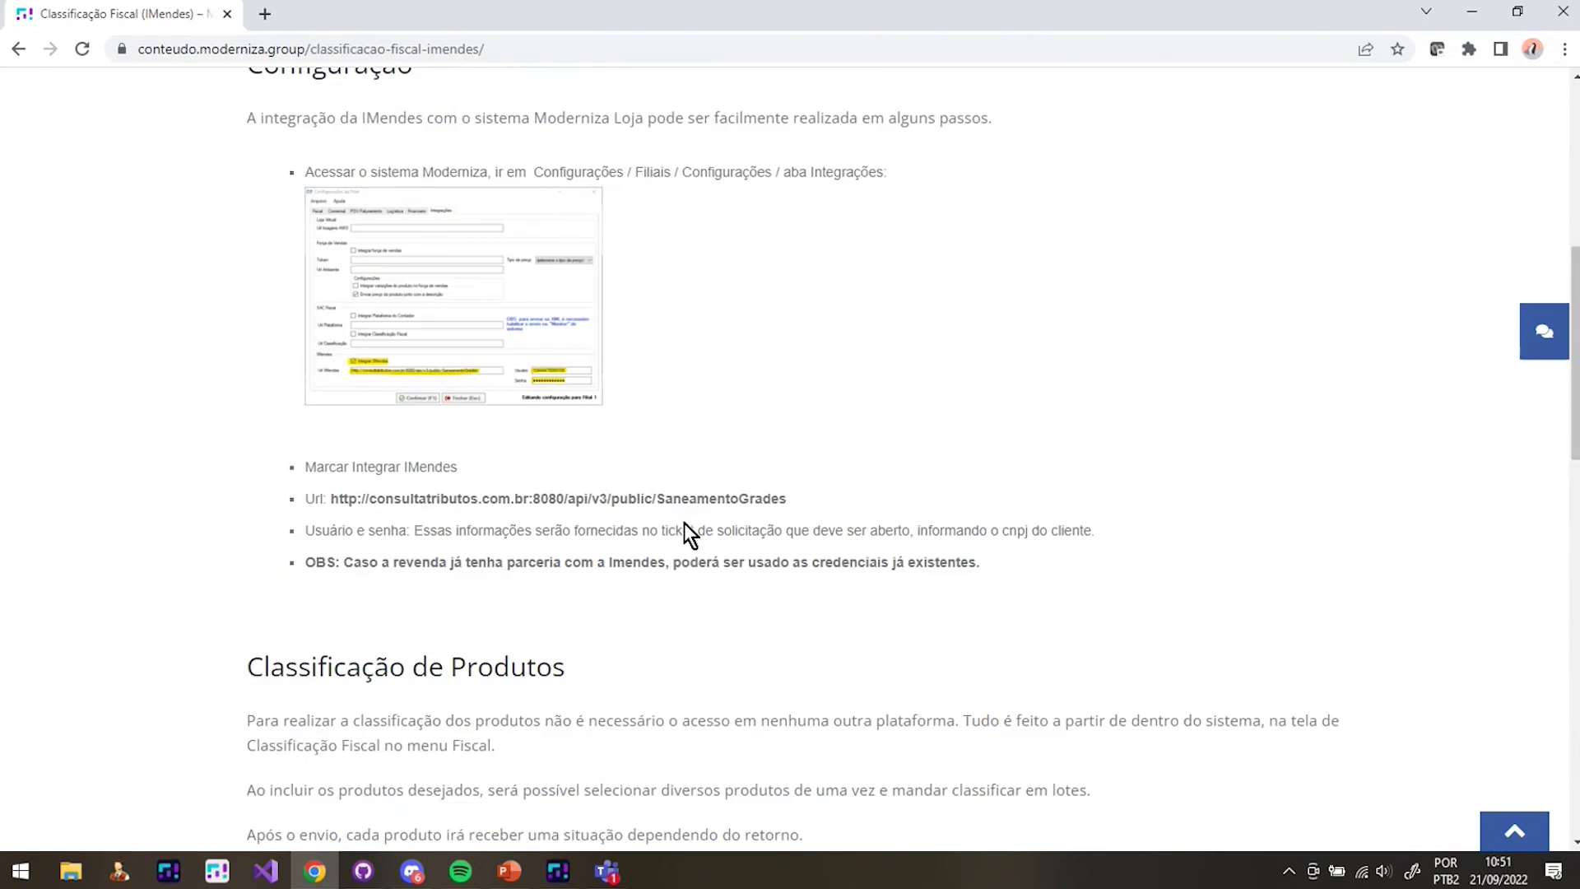
scroll(794, 568, up, 4)
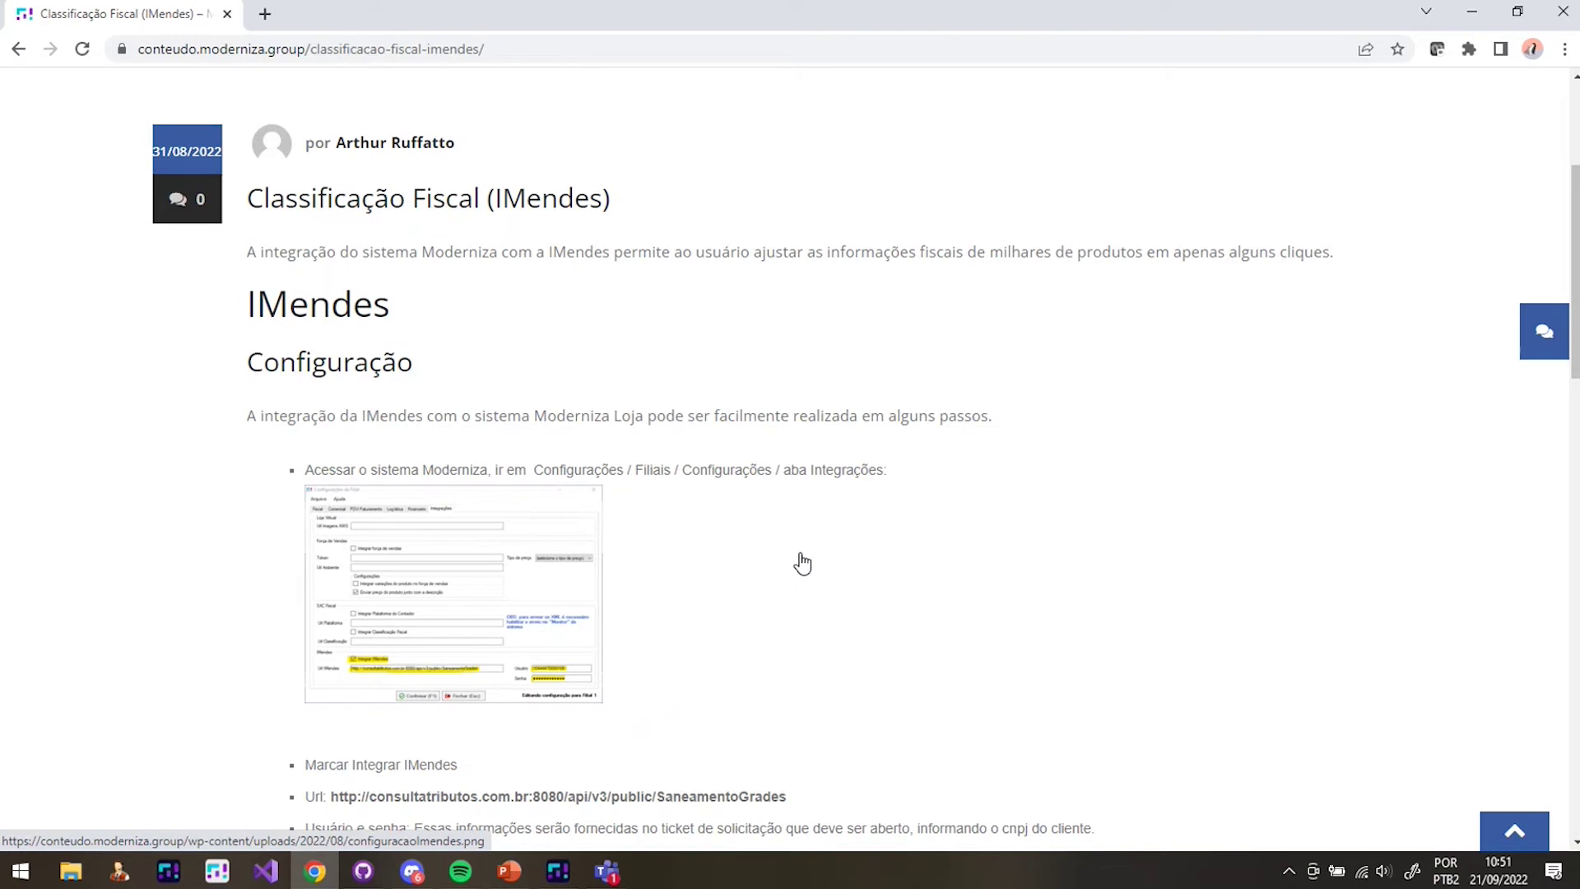
scroll(511, 460, up, 3)
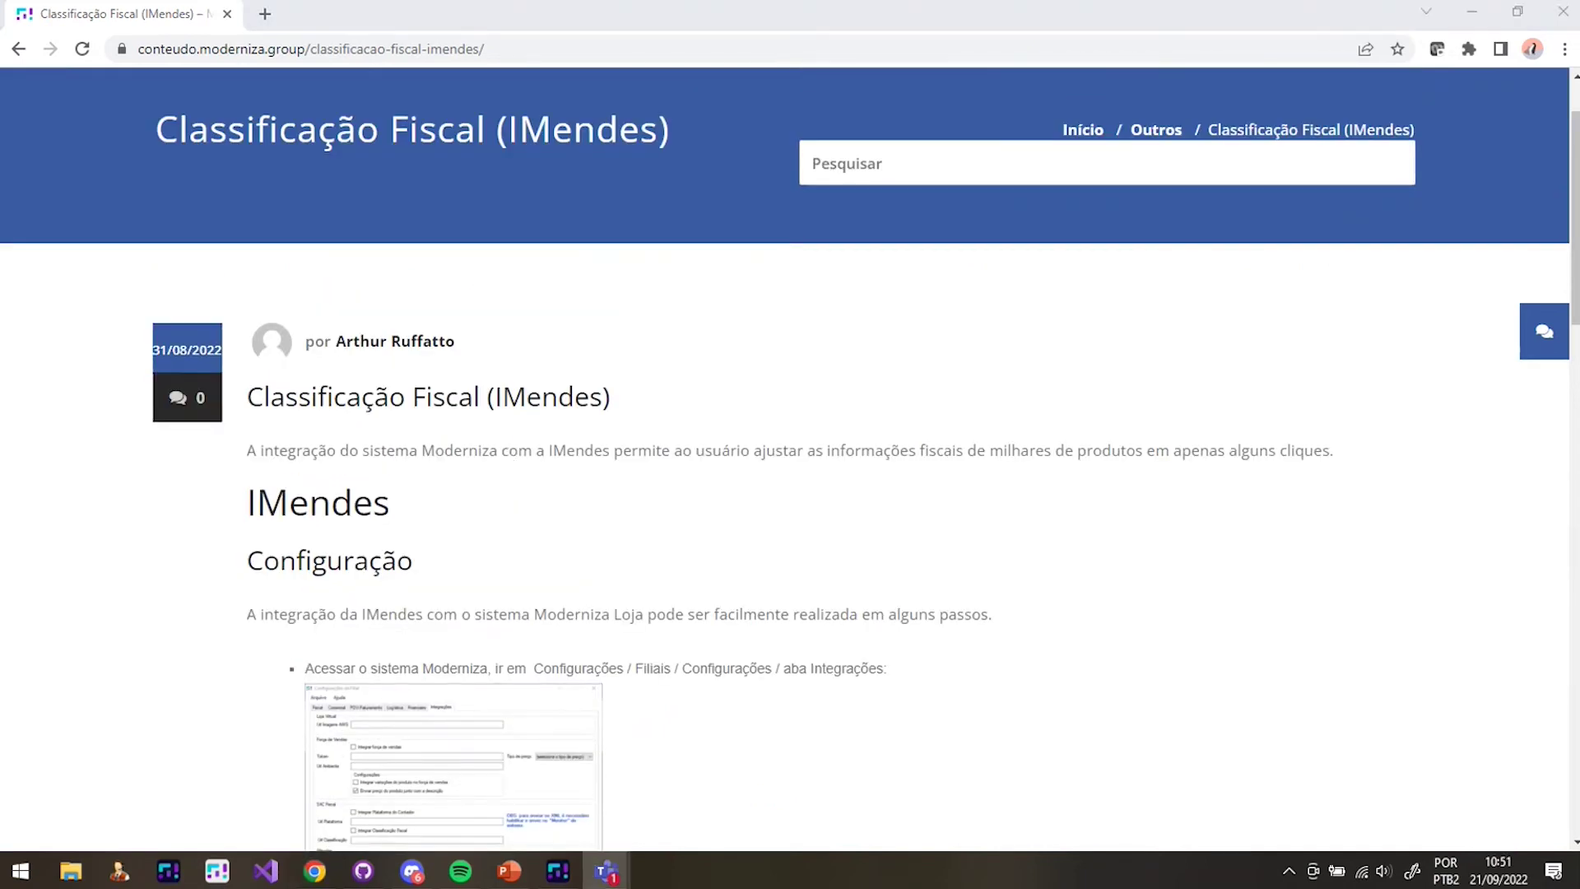
scroll(184, 143, up, 2)
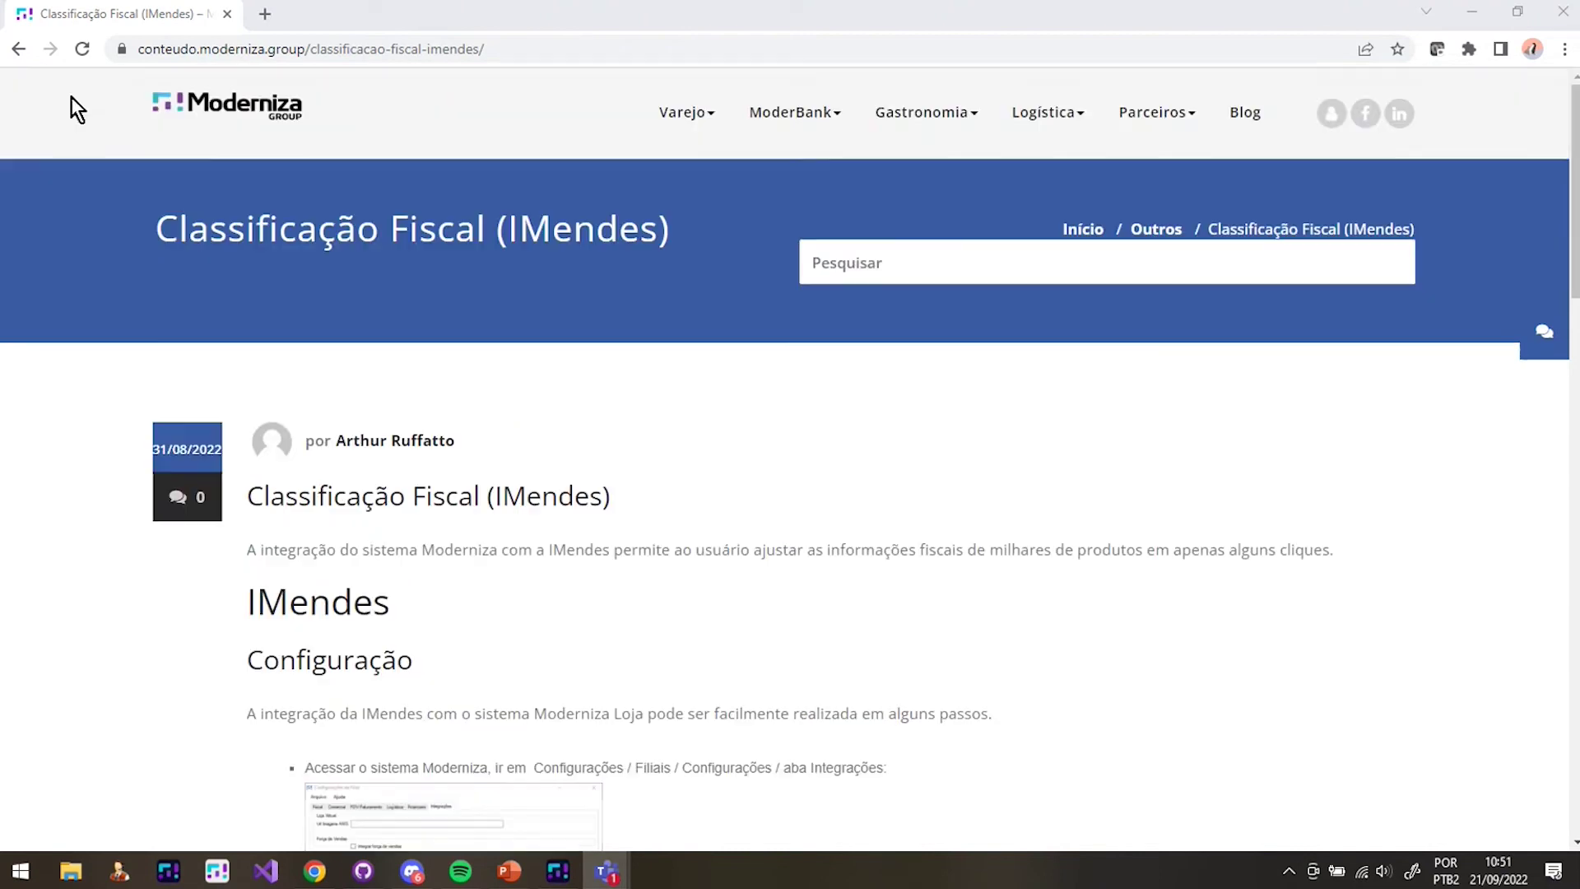
click(20, 49)
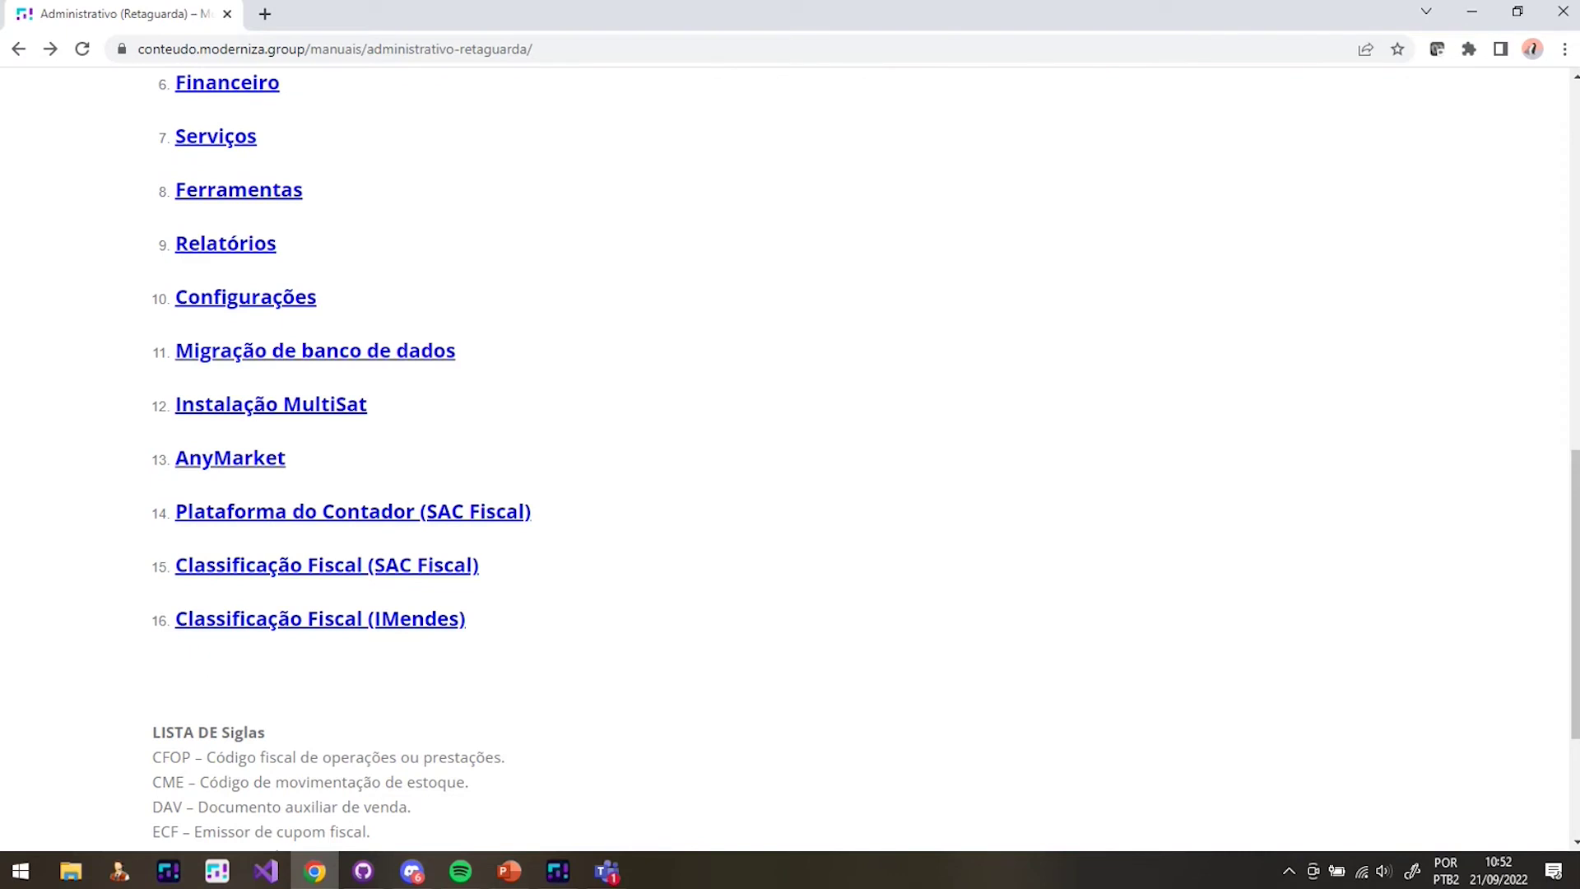
Switch to the XML-imported invoice items window, hide the screen-sharing notice, and register the invoice.
key(alt+Tab)
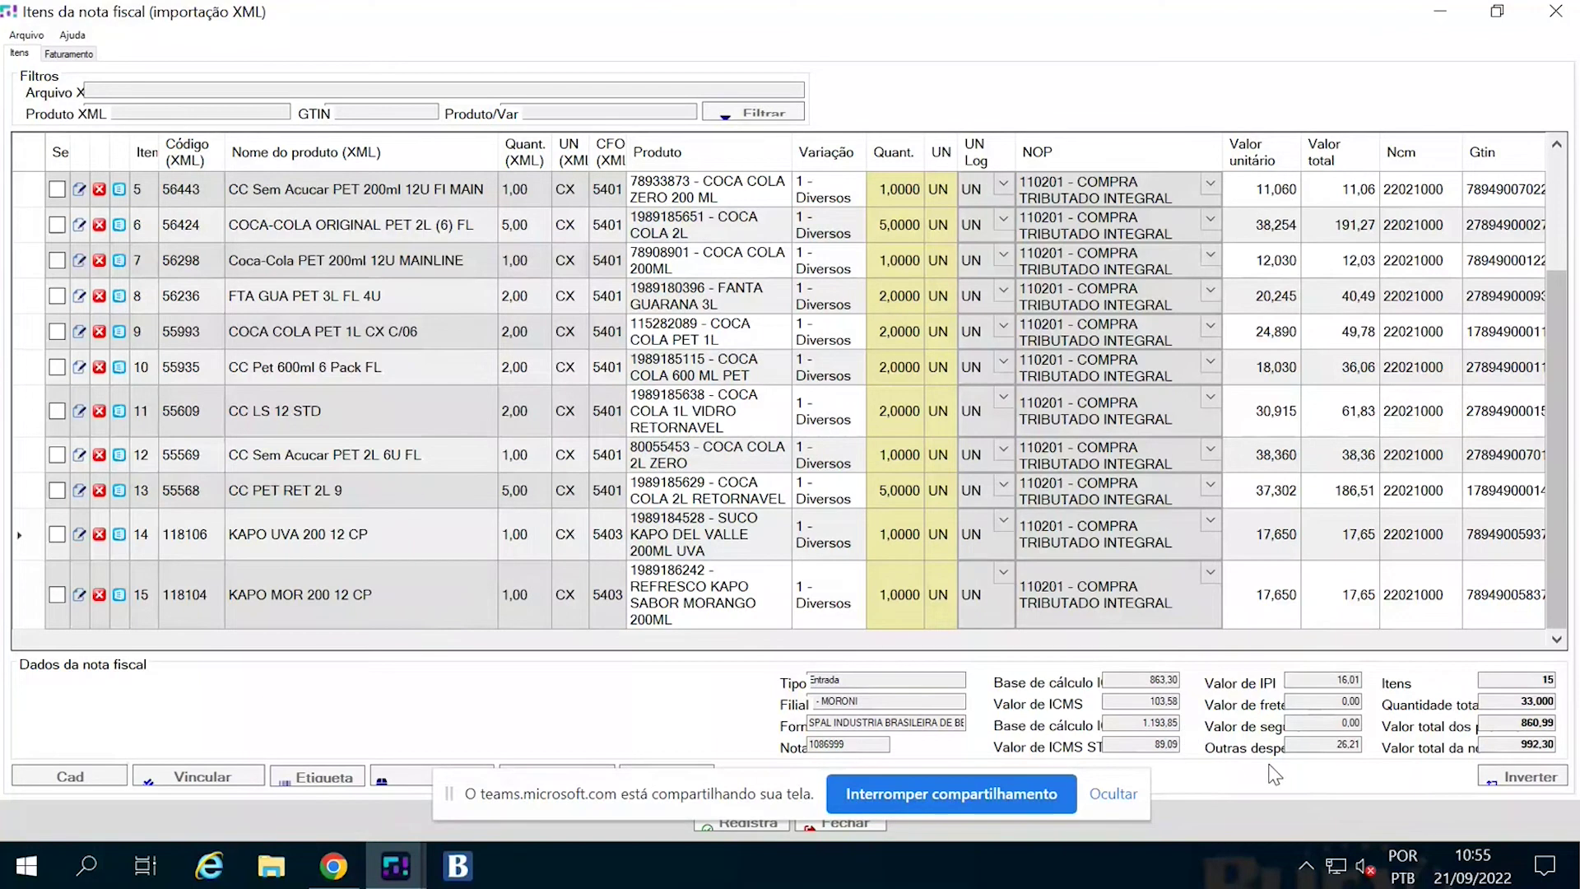
click(1112, 794)
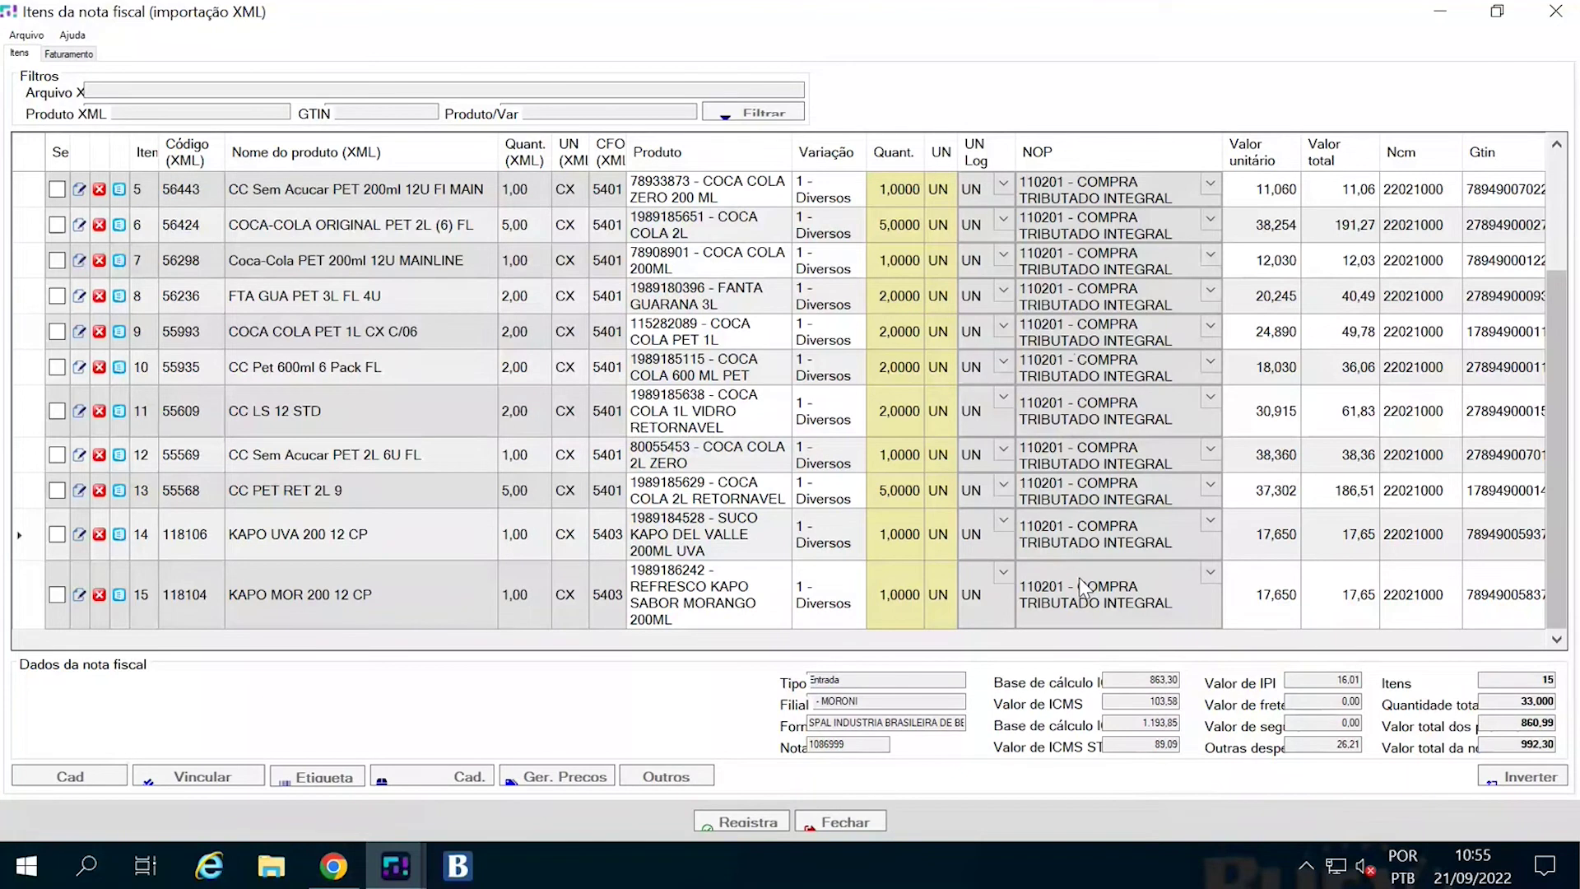
click(607, 202)
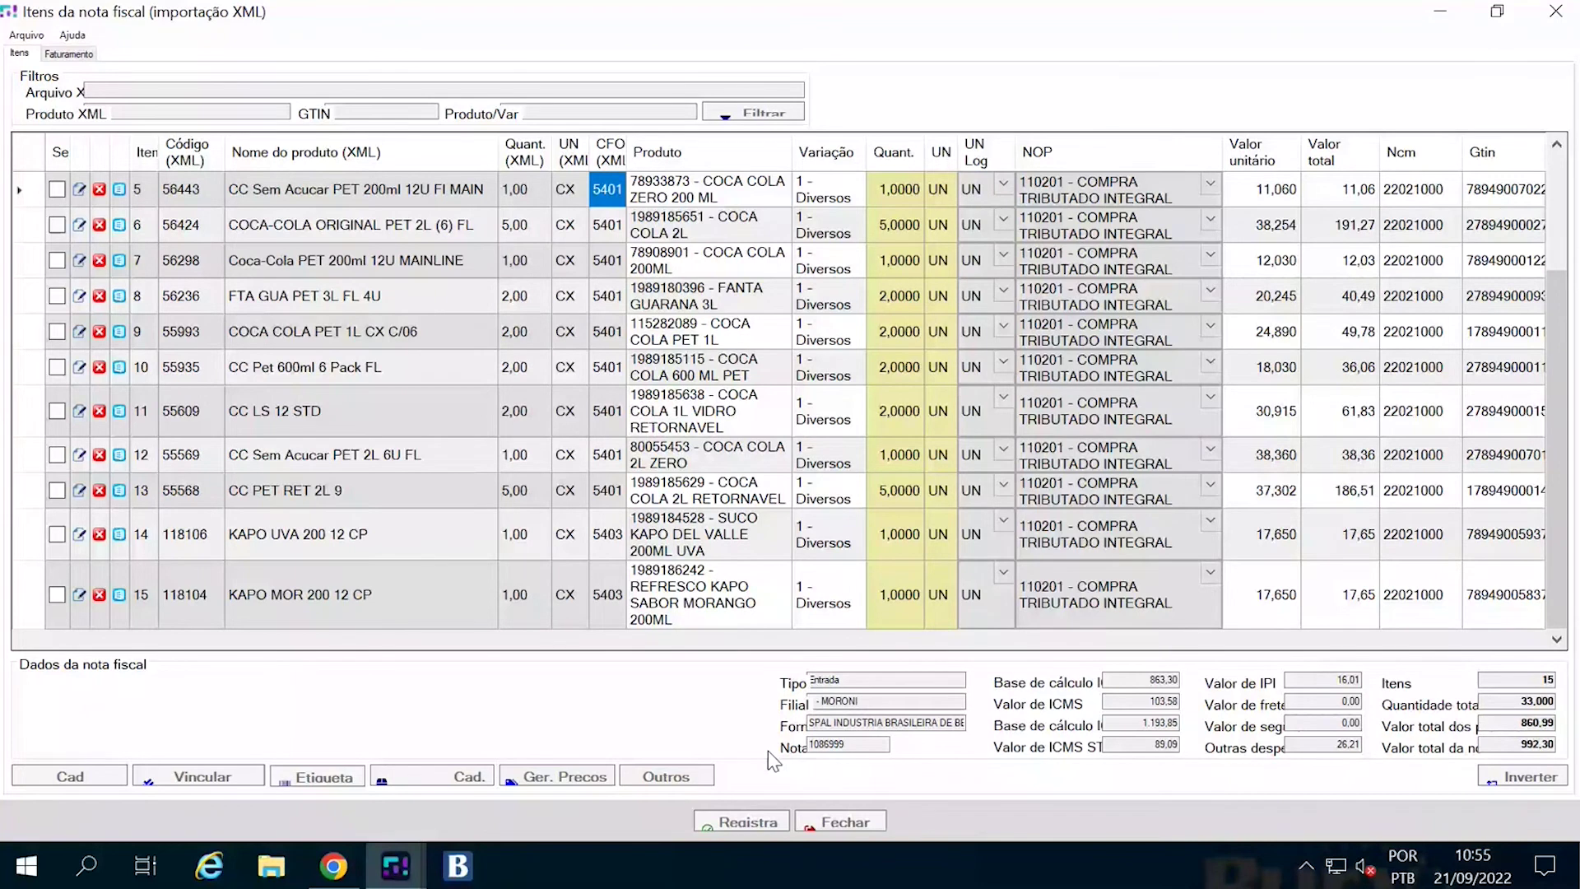
click(740, 822)
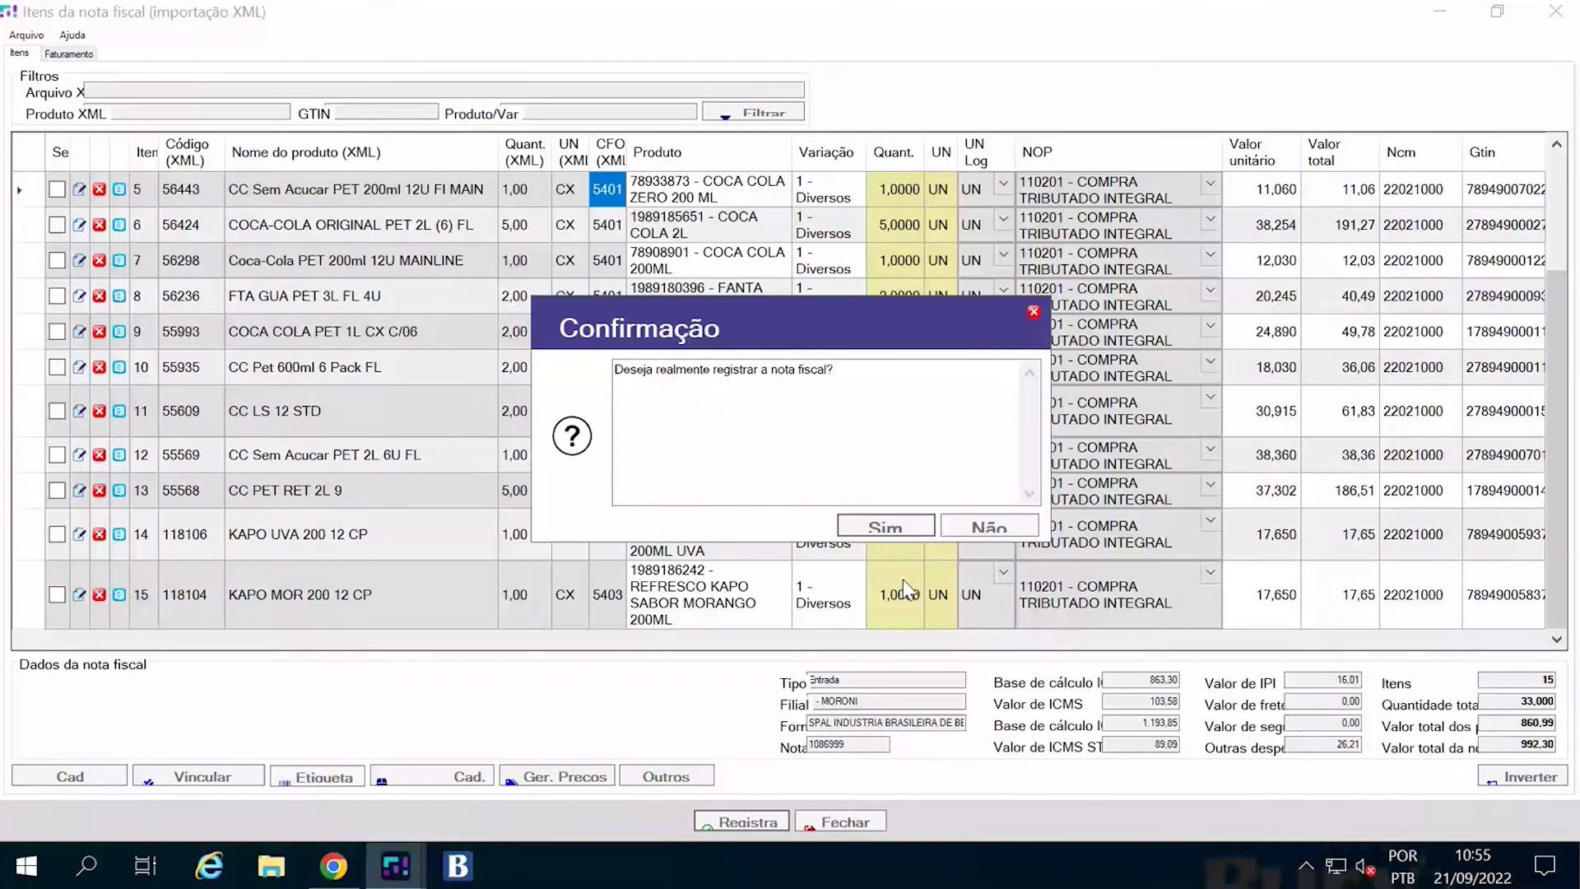
key(Return)
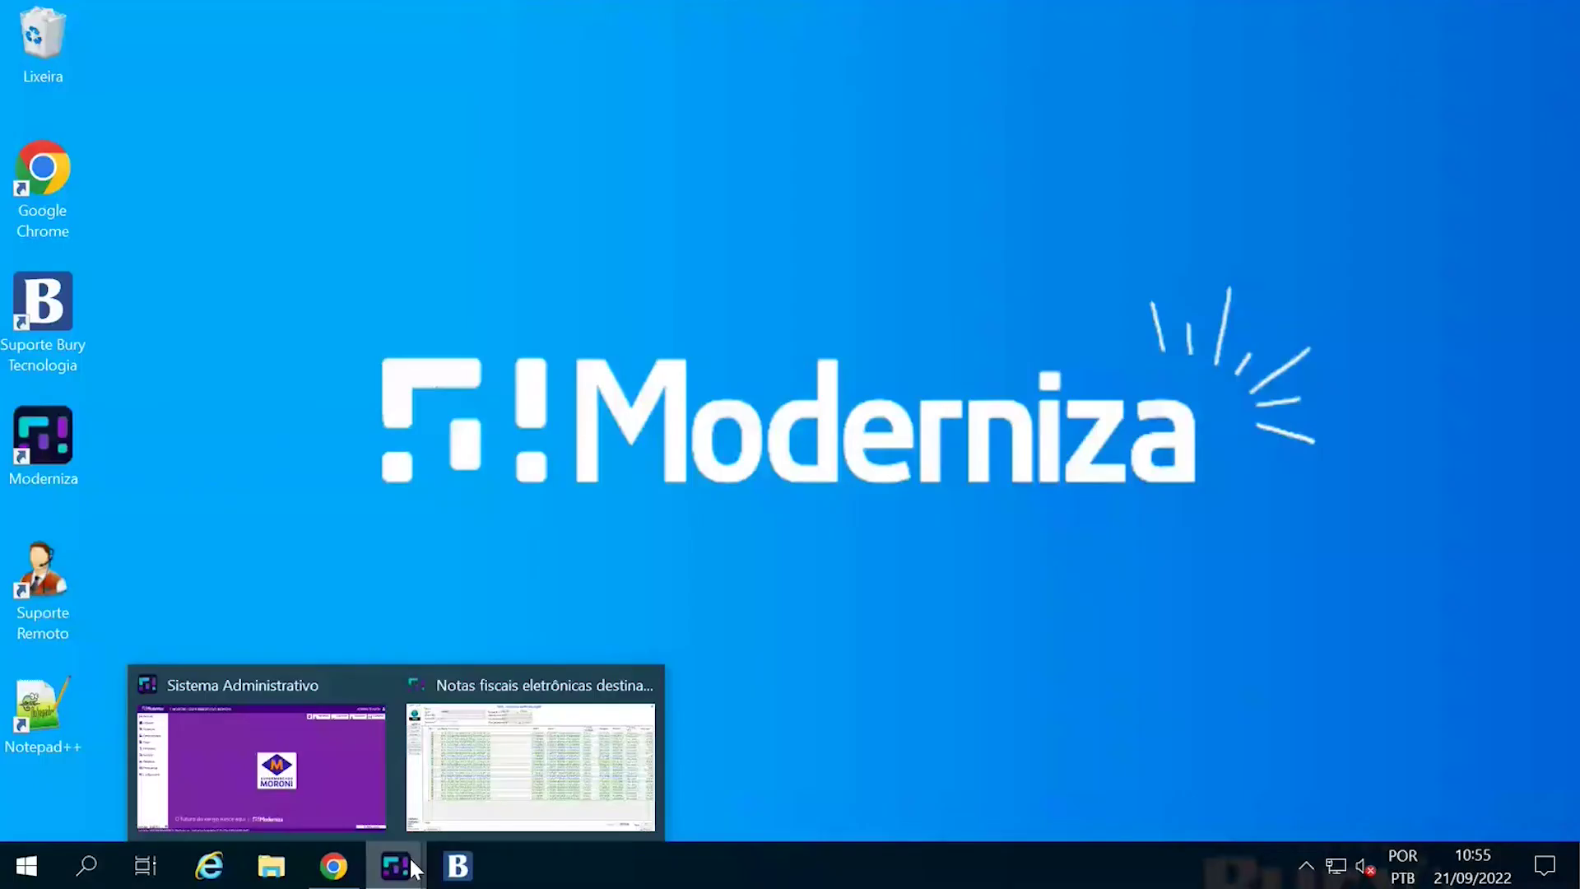
In Sistema Administrativo, open the Fiscal list of fiscal documents and filter it by invoice number 1086999.
click(348, 775)
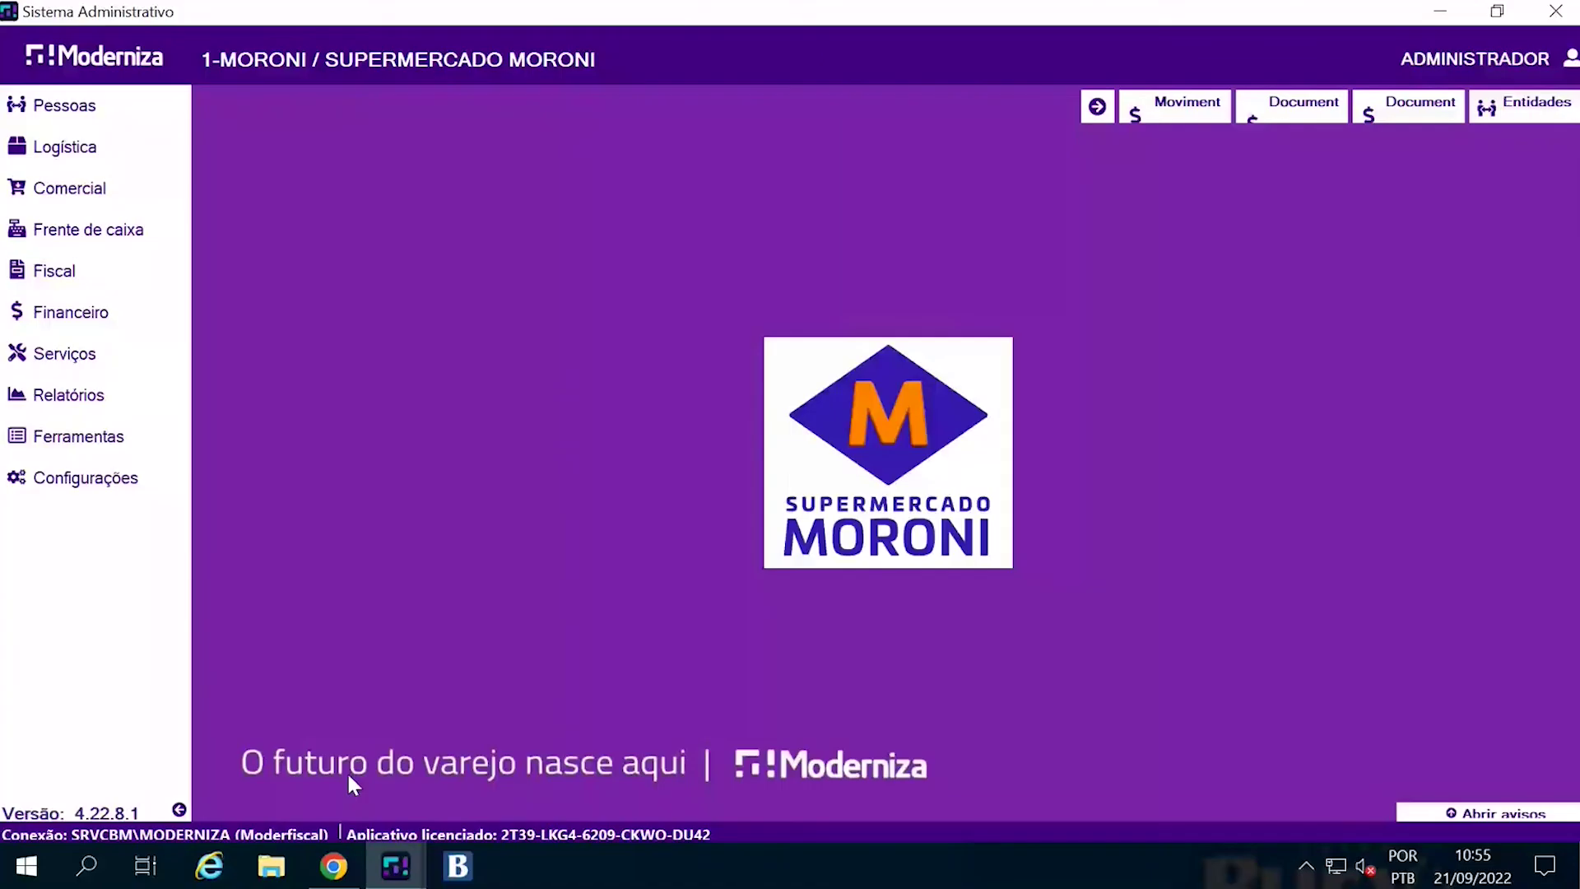
click(82, 271)
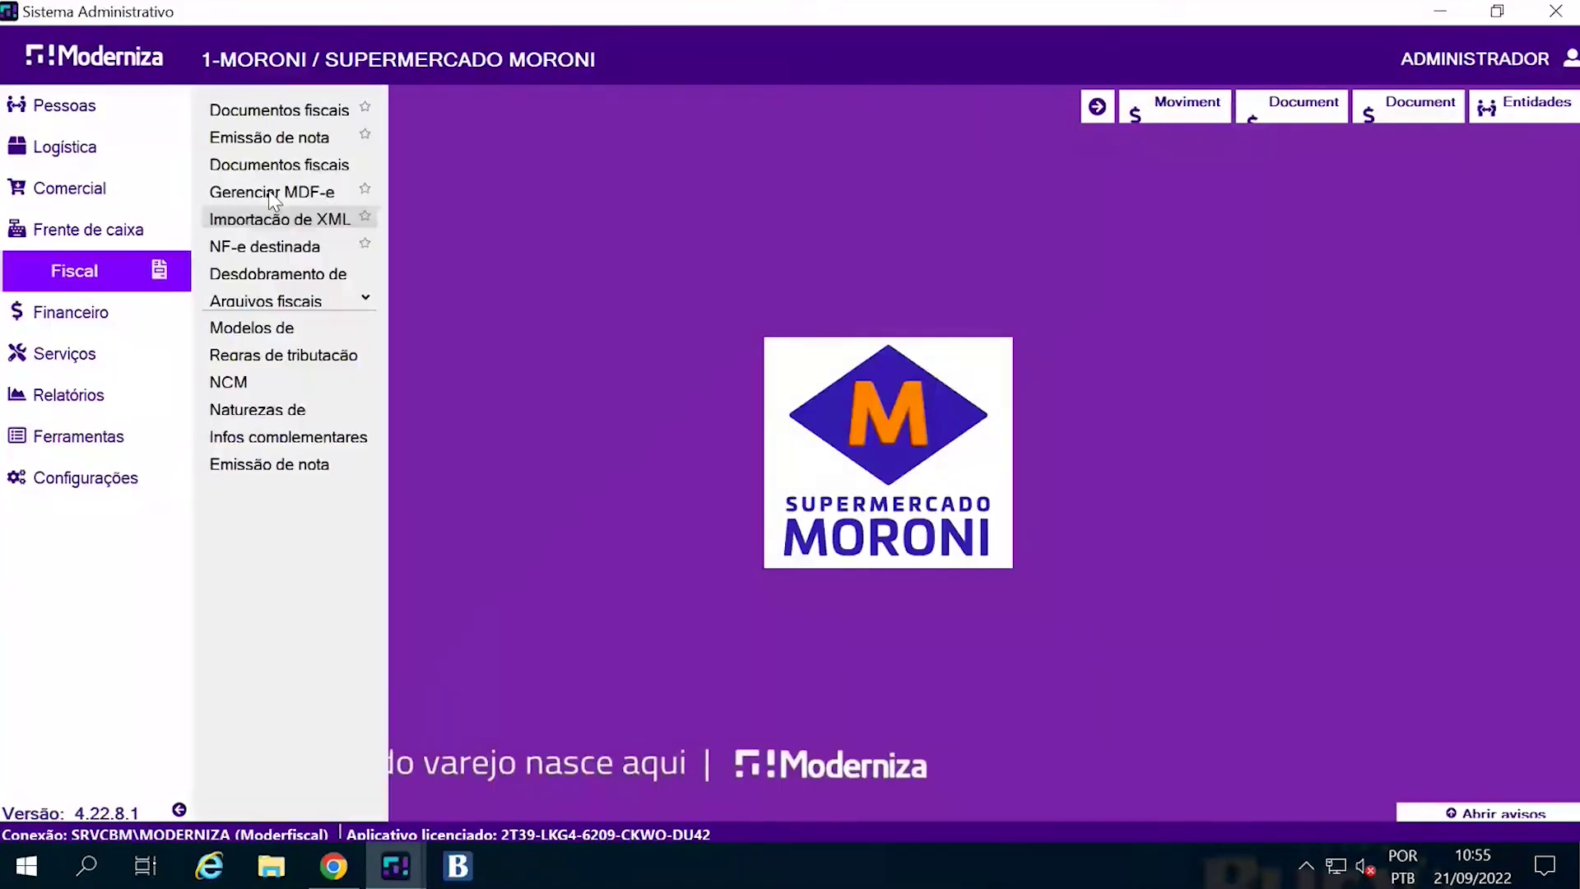
click(280, 111)
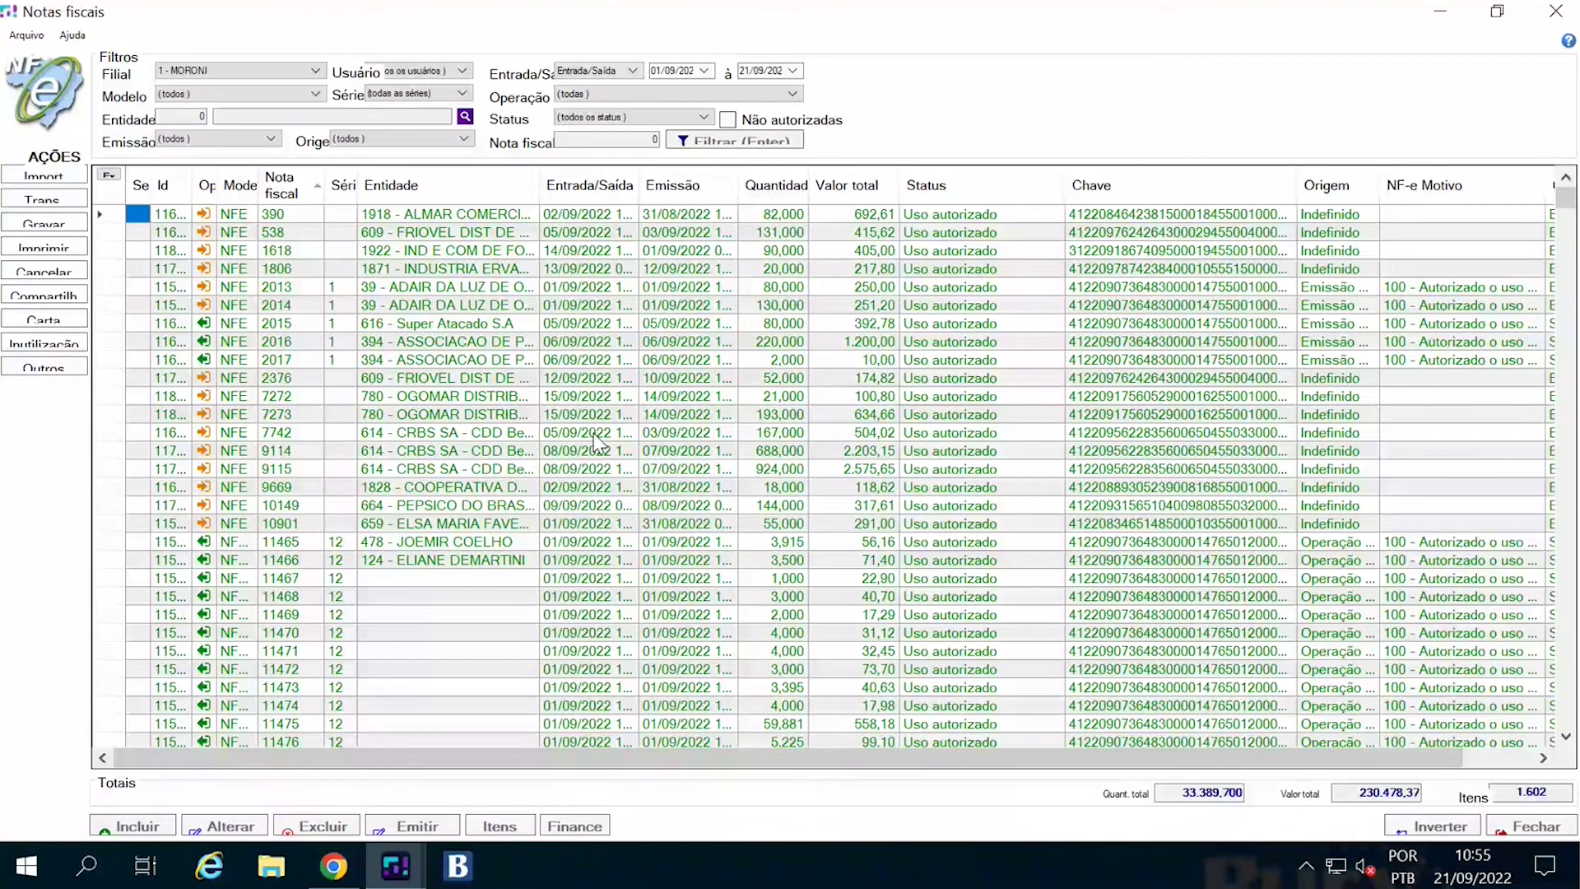
click(615, 142)
text(1.086.999)
key(Return)
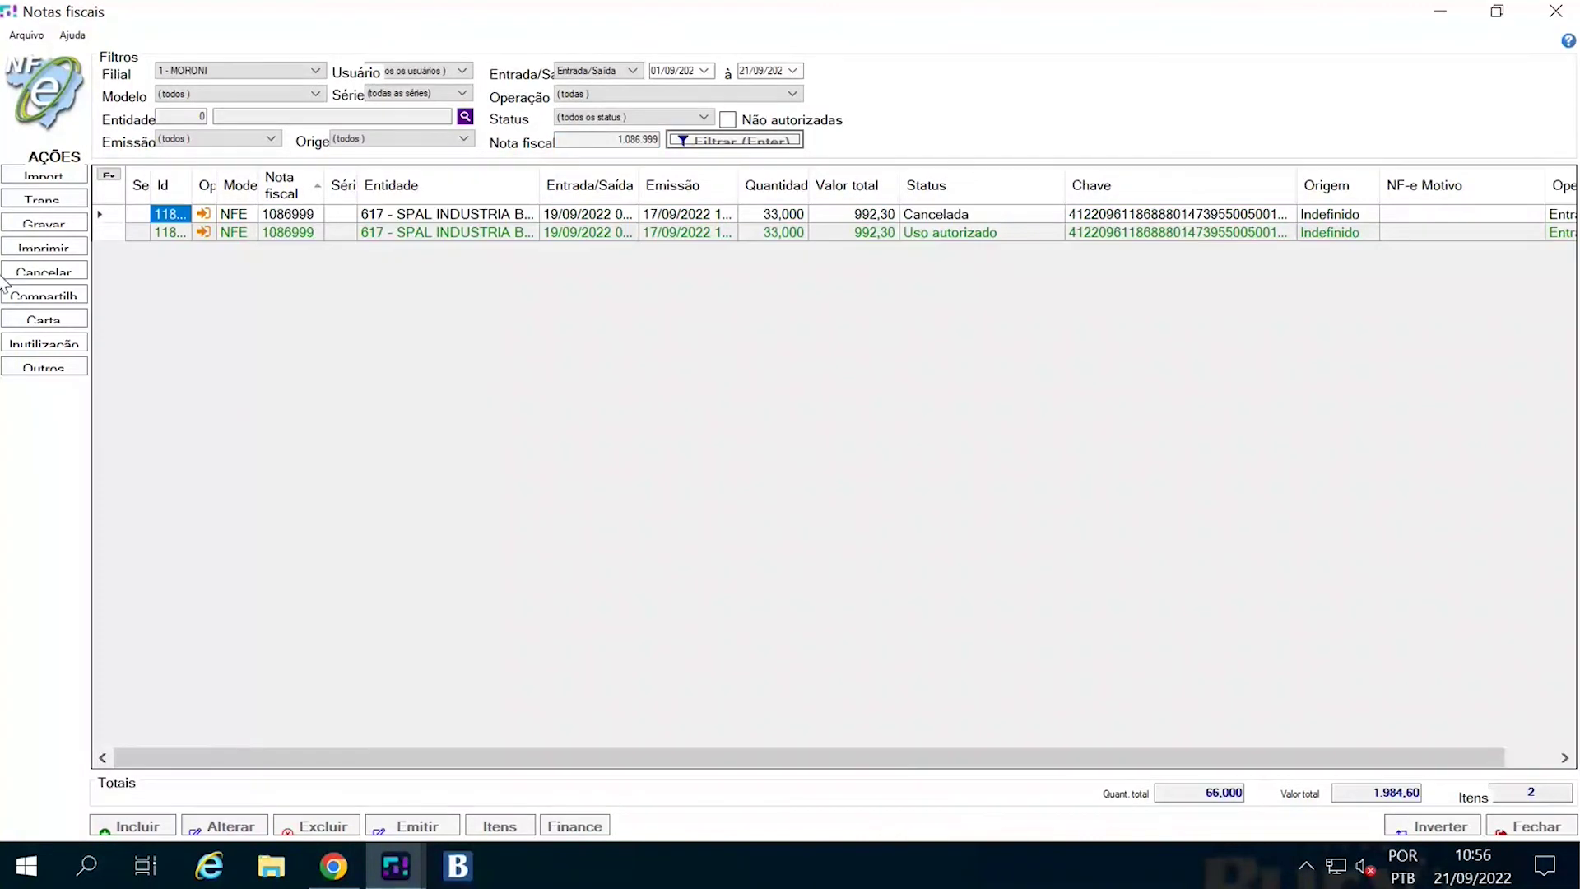
Open the authorized invoice, widen the NOP column of its item list, and review the NOP of every item.
click(311, 235)
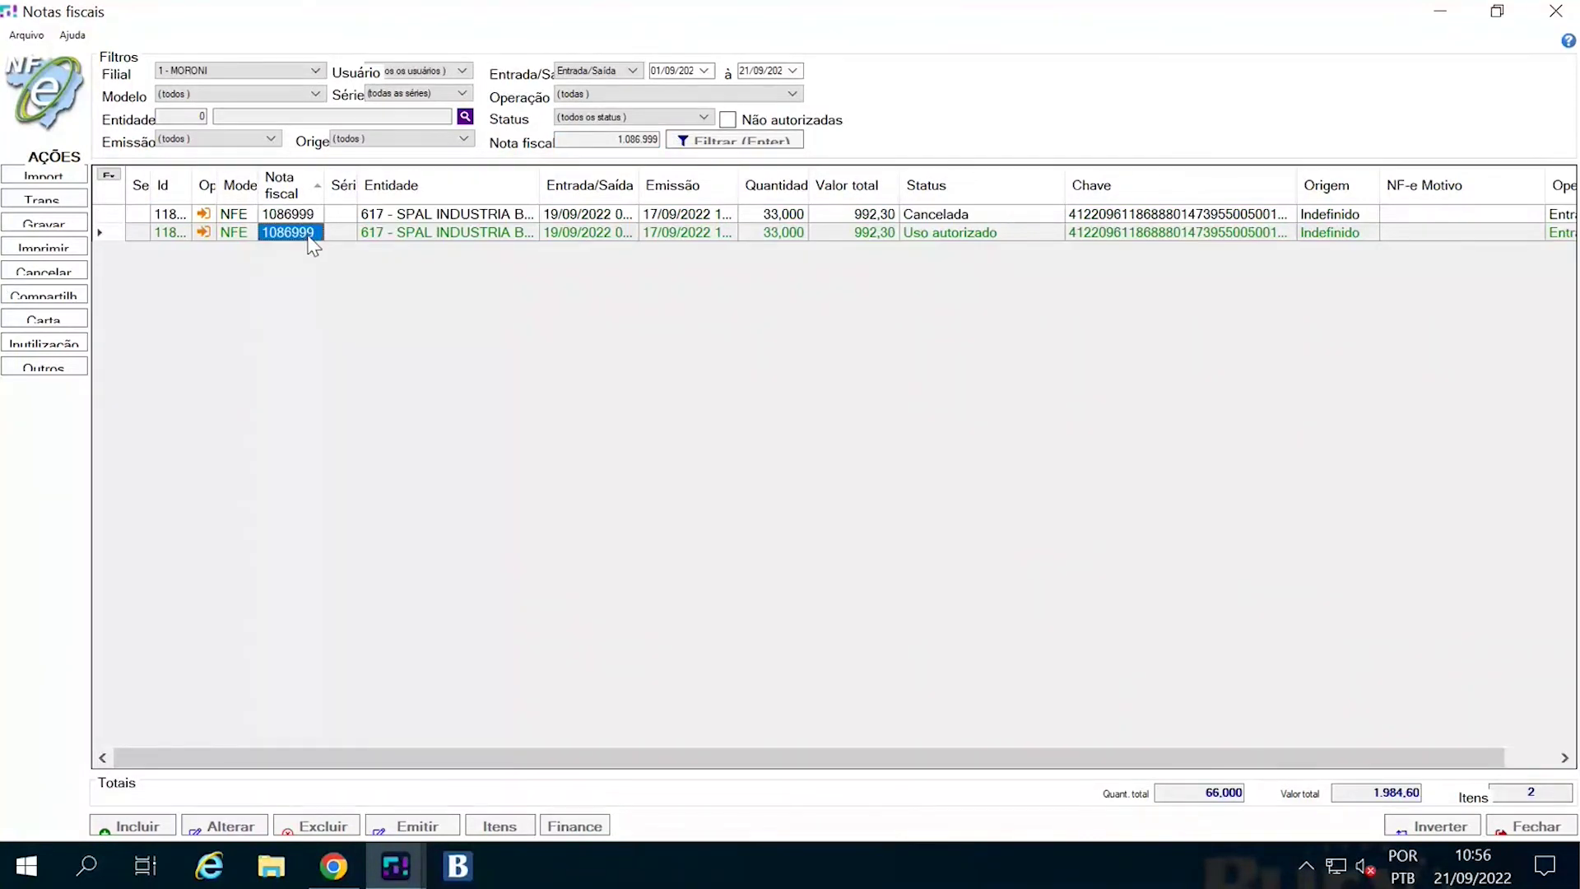
double_click(313, 239)
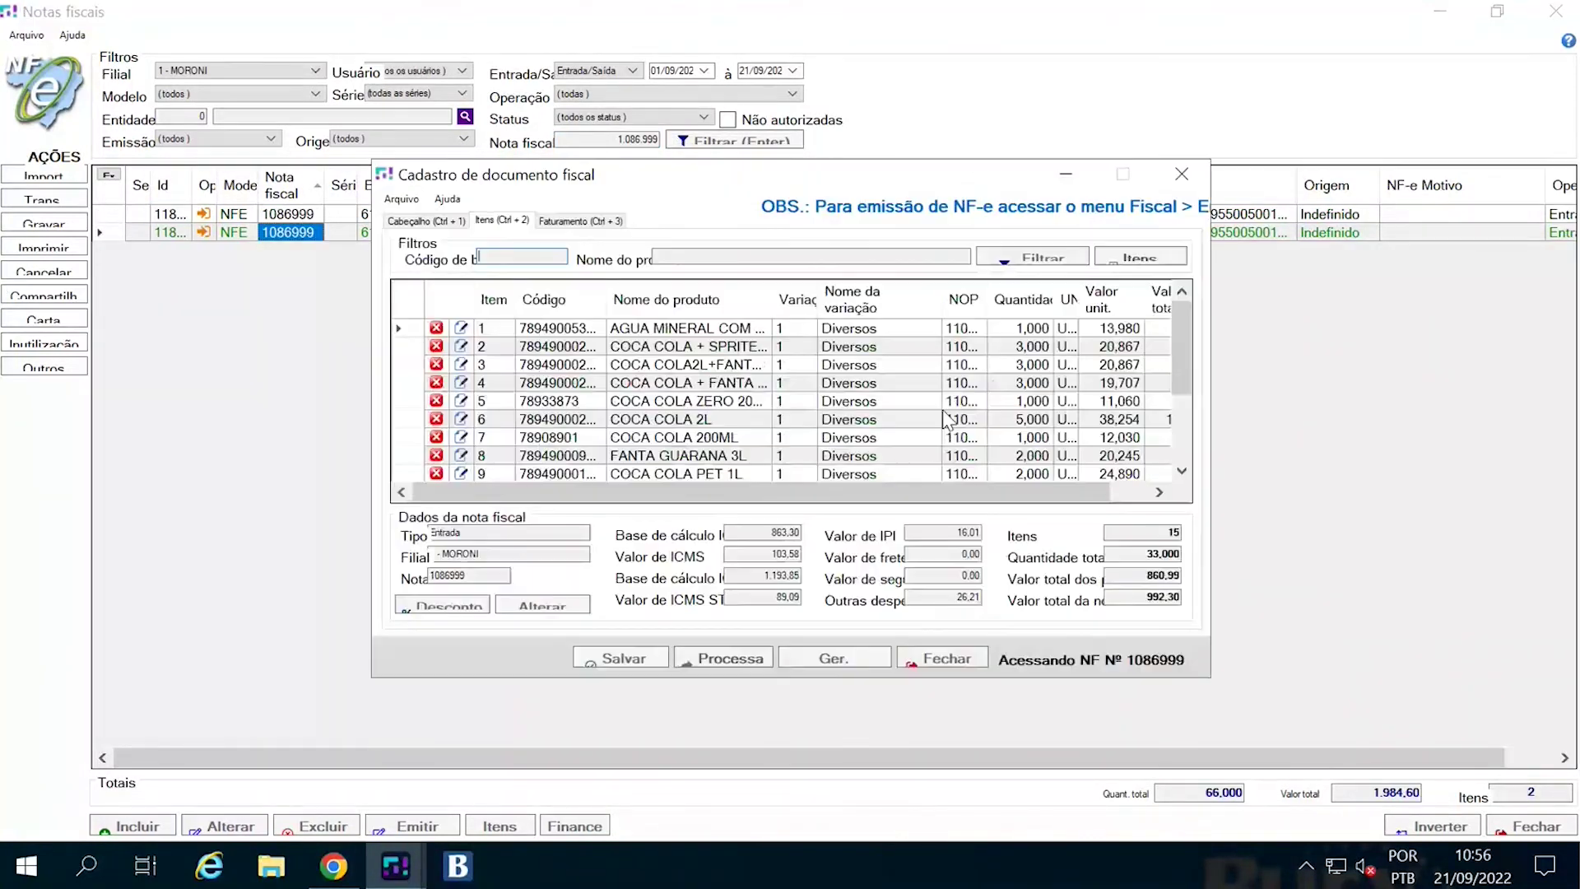
double_click(990, 300)
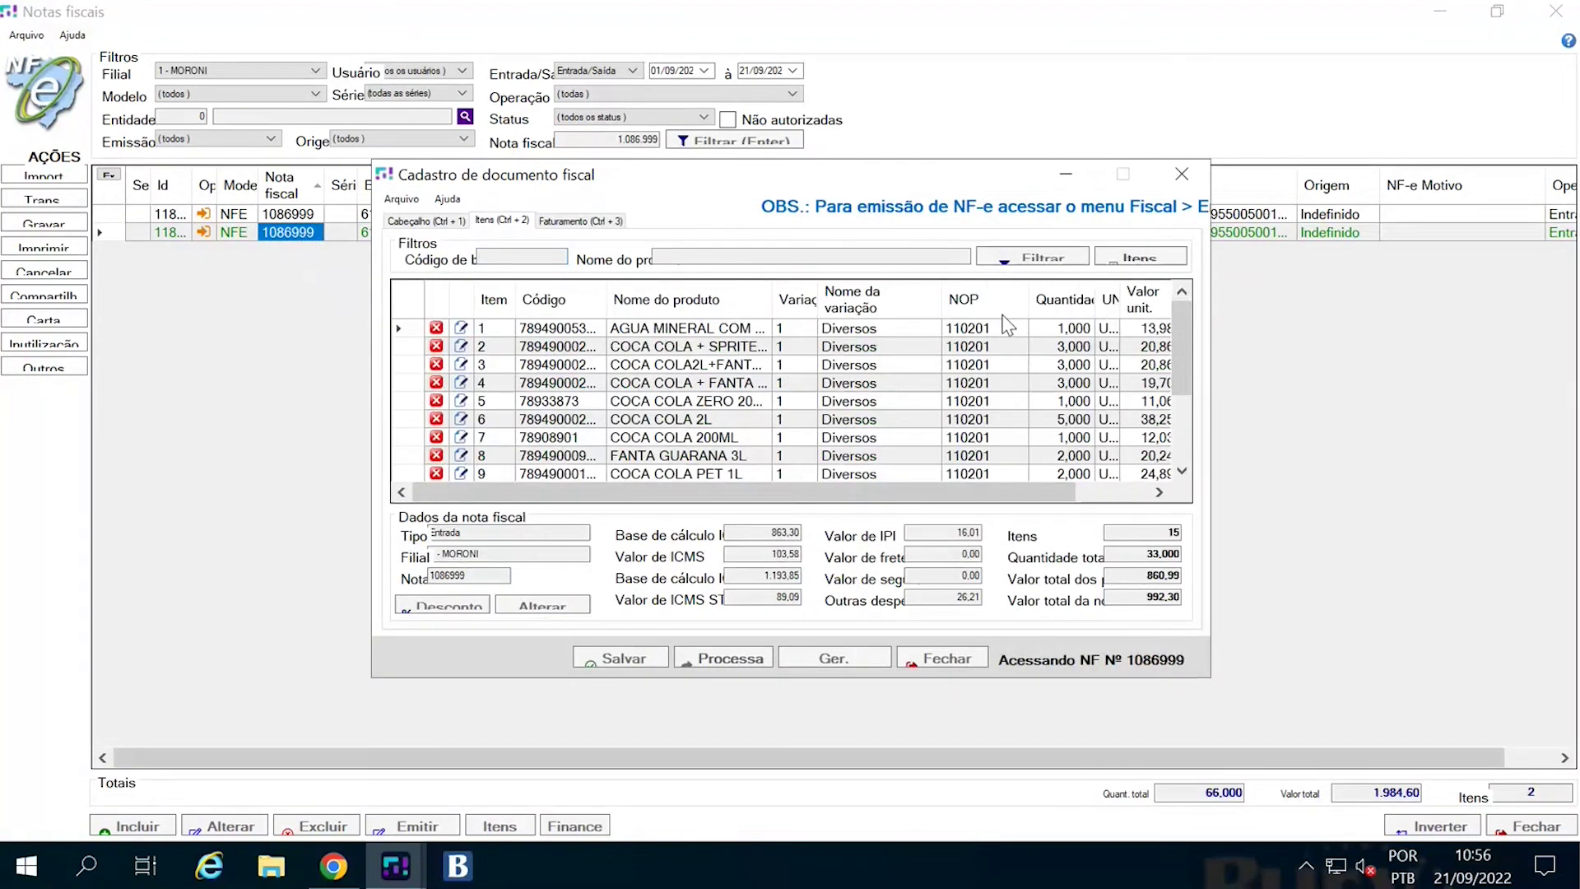
scroll(974, 437, down, 3)
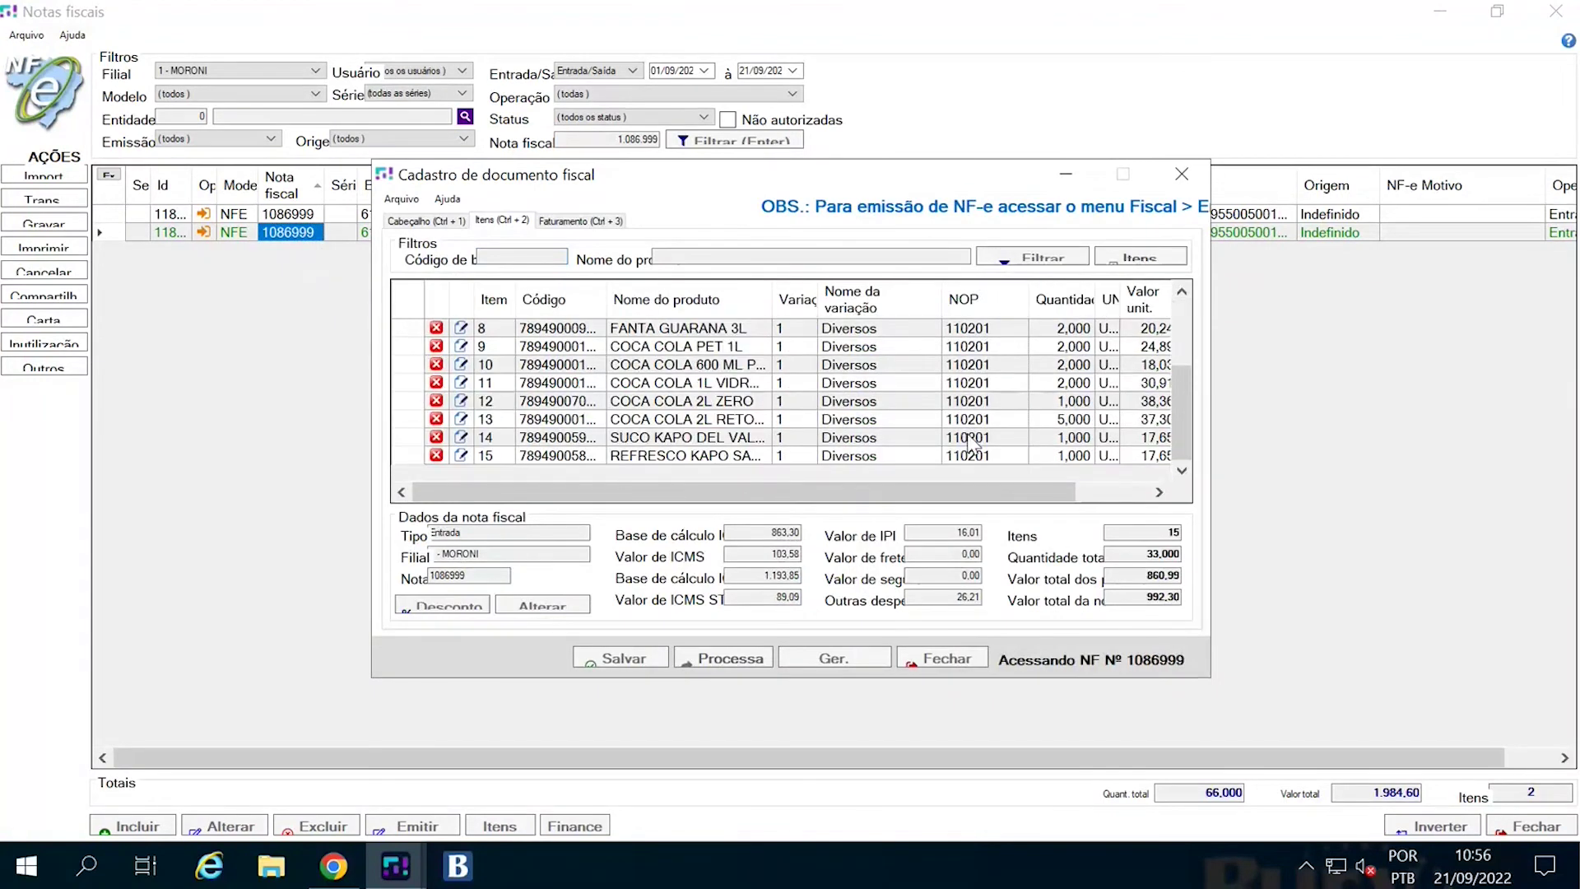
Switch to ModerFiscal, load the first SPAL invoice 1086999, and inspect the fiscal details of its first two products.
click(472, 872)
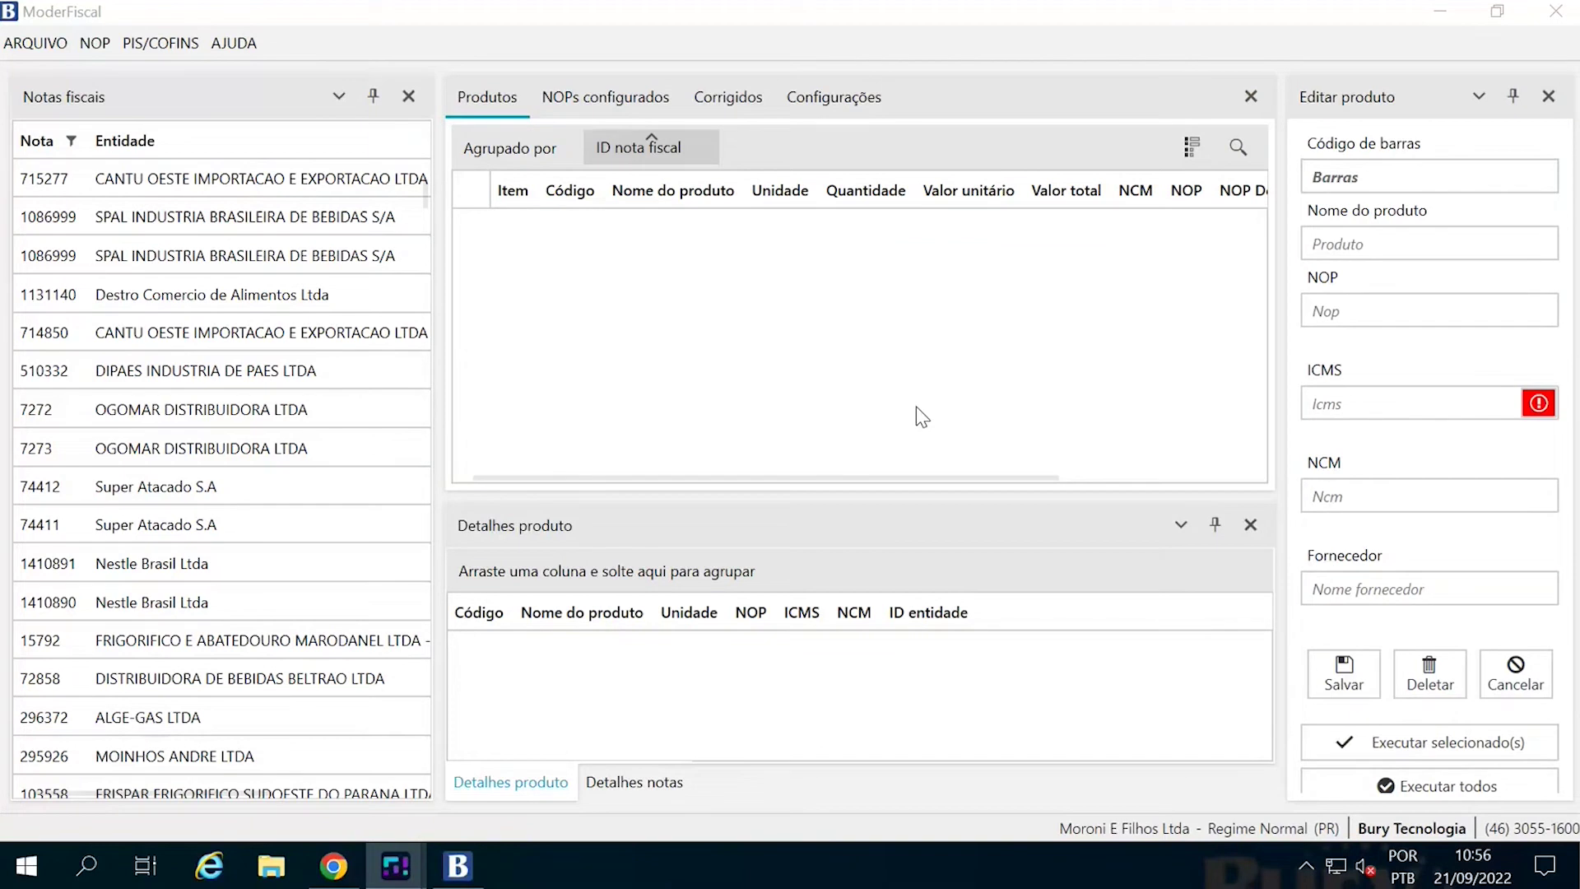
click(206, 214)
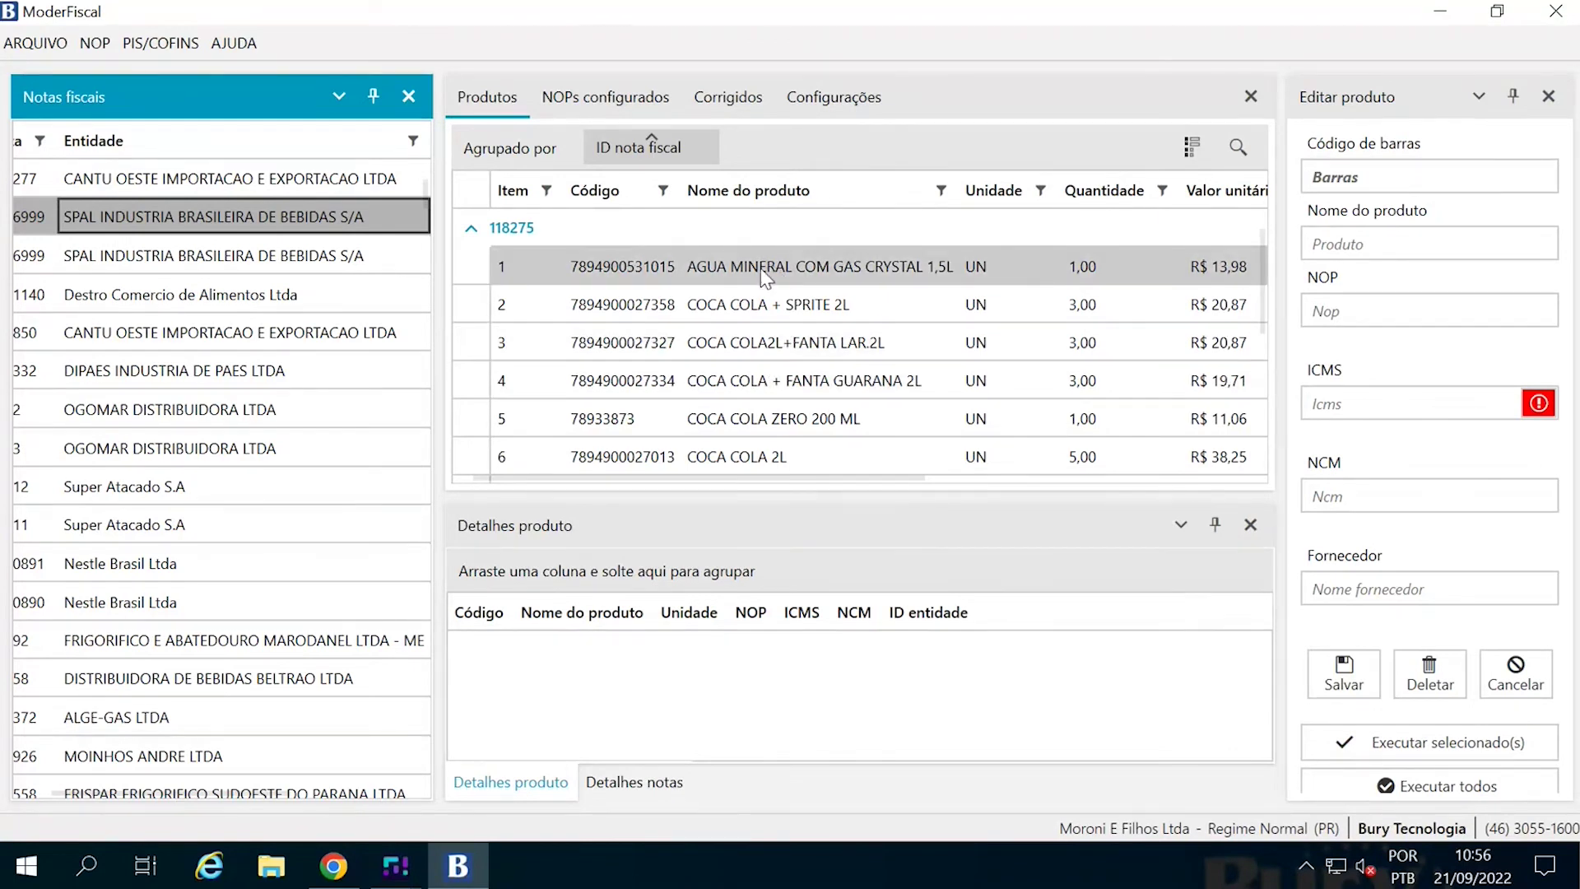
click(800, 259)
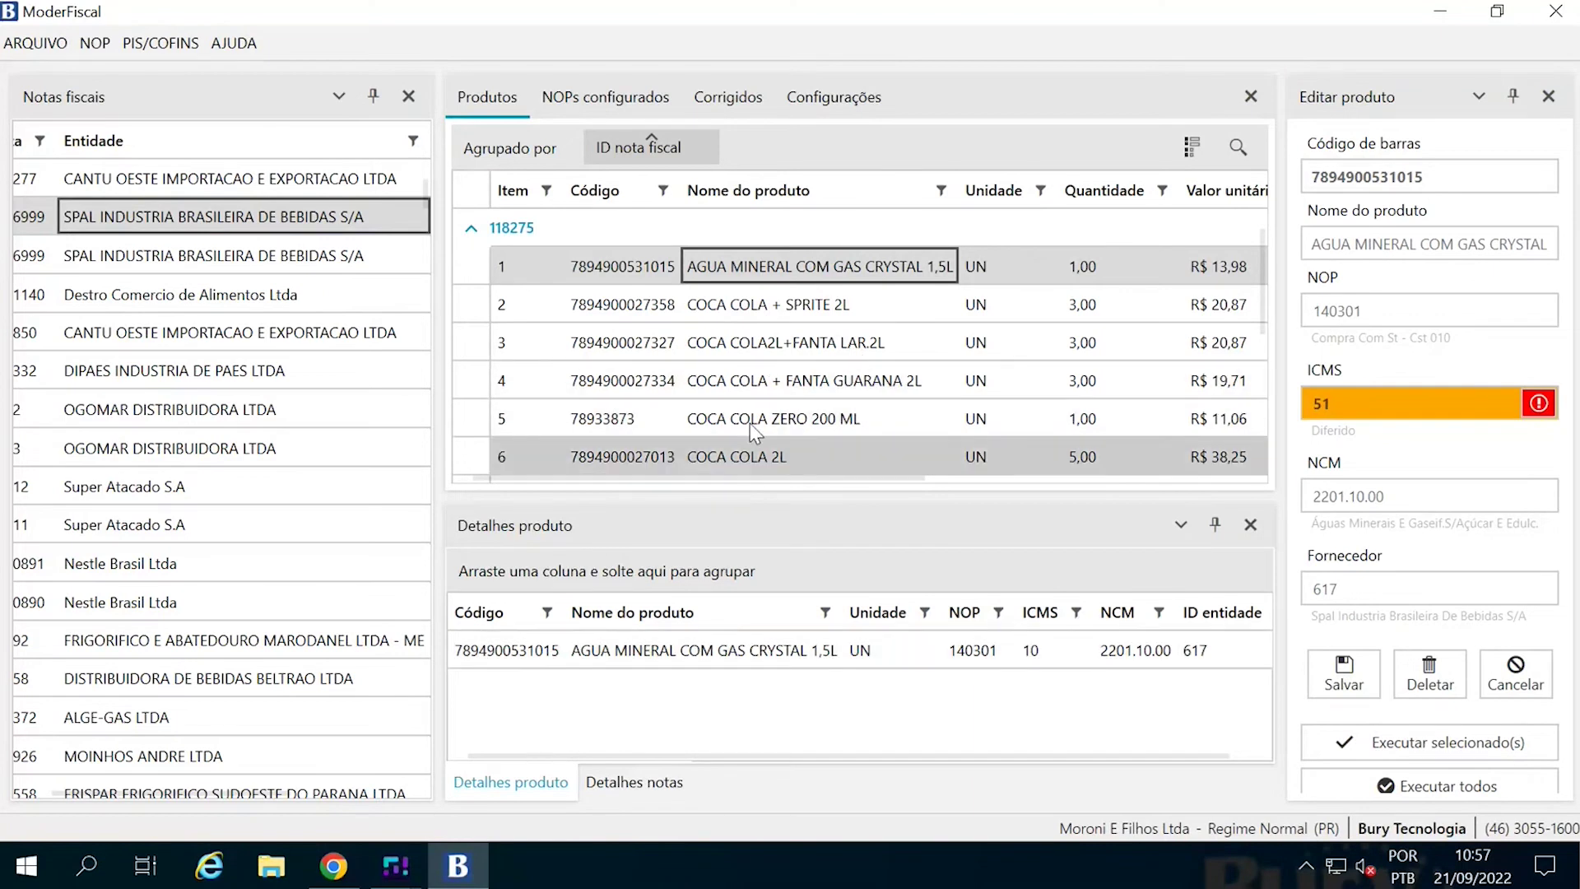
click(777, 318)
click(778, 654)
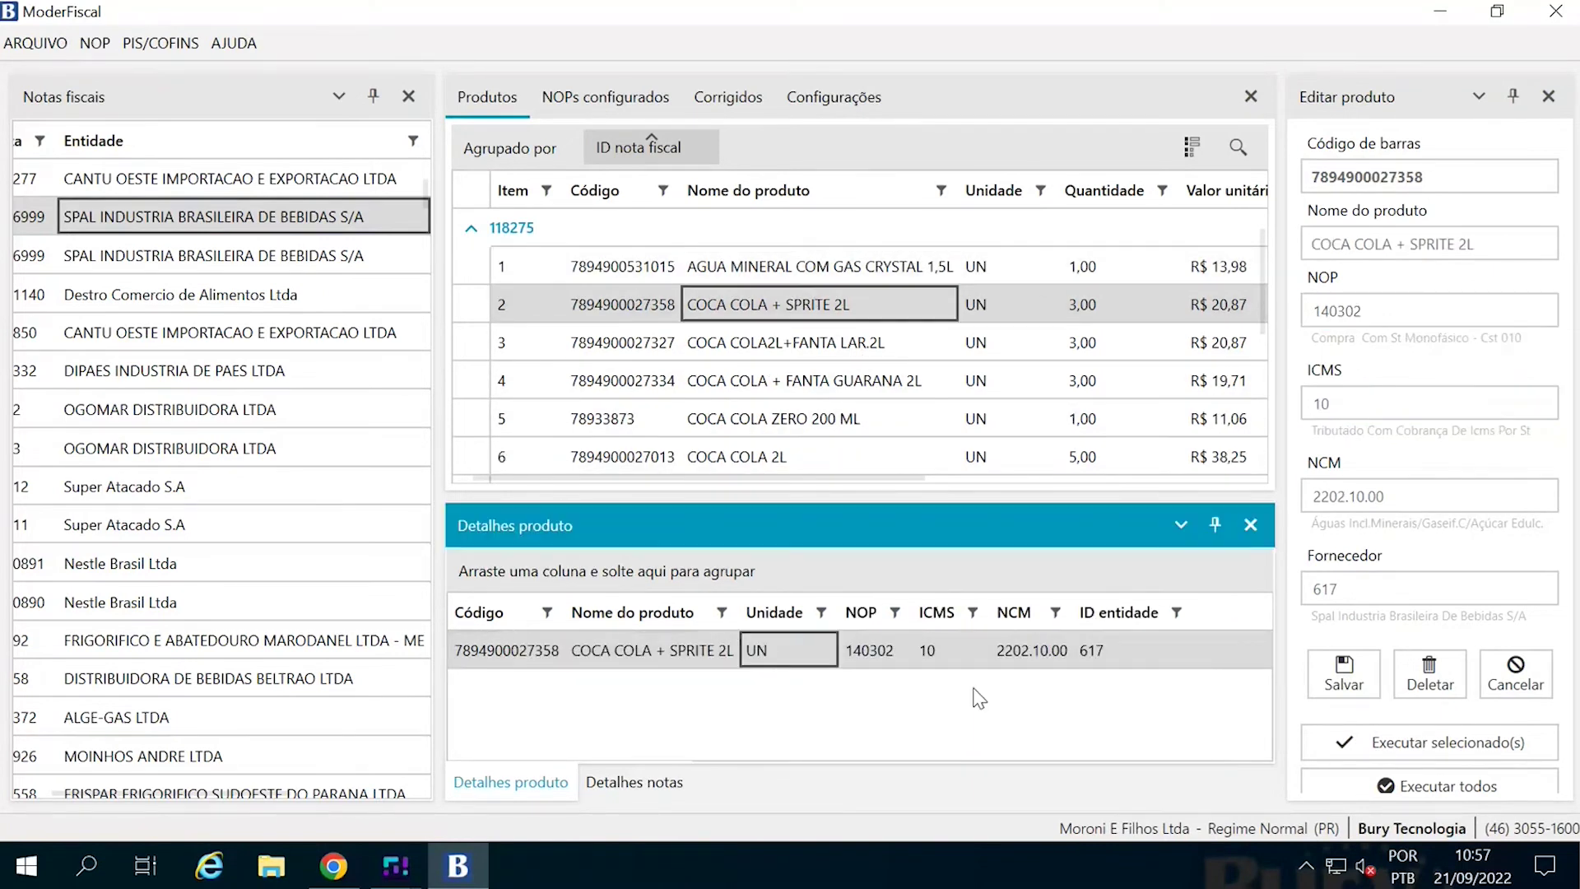
Select AGUA MINERAL COM GAS CRYSTAL 1,5L and set its ICMS to 10.
click(754, 278)
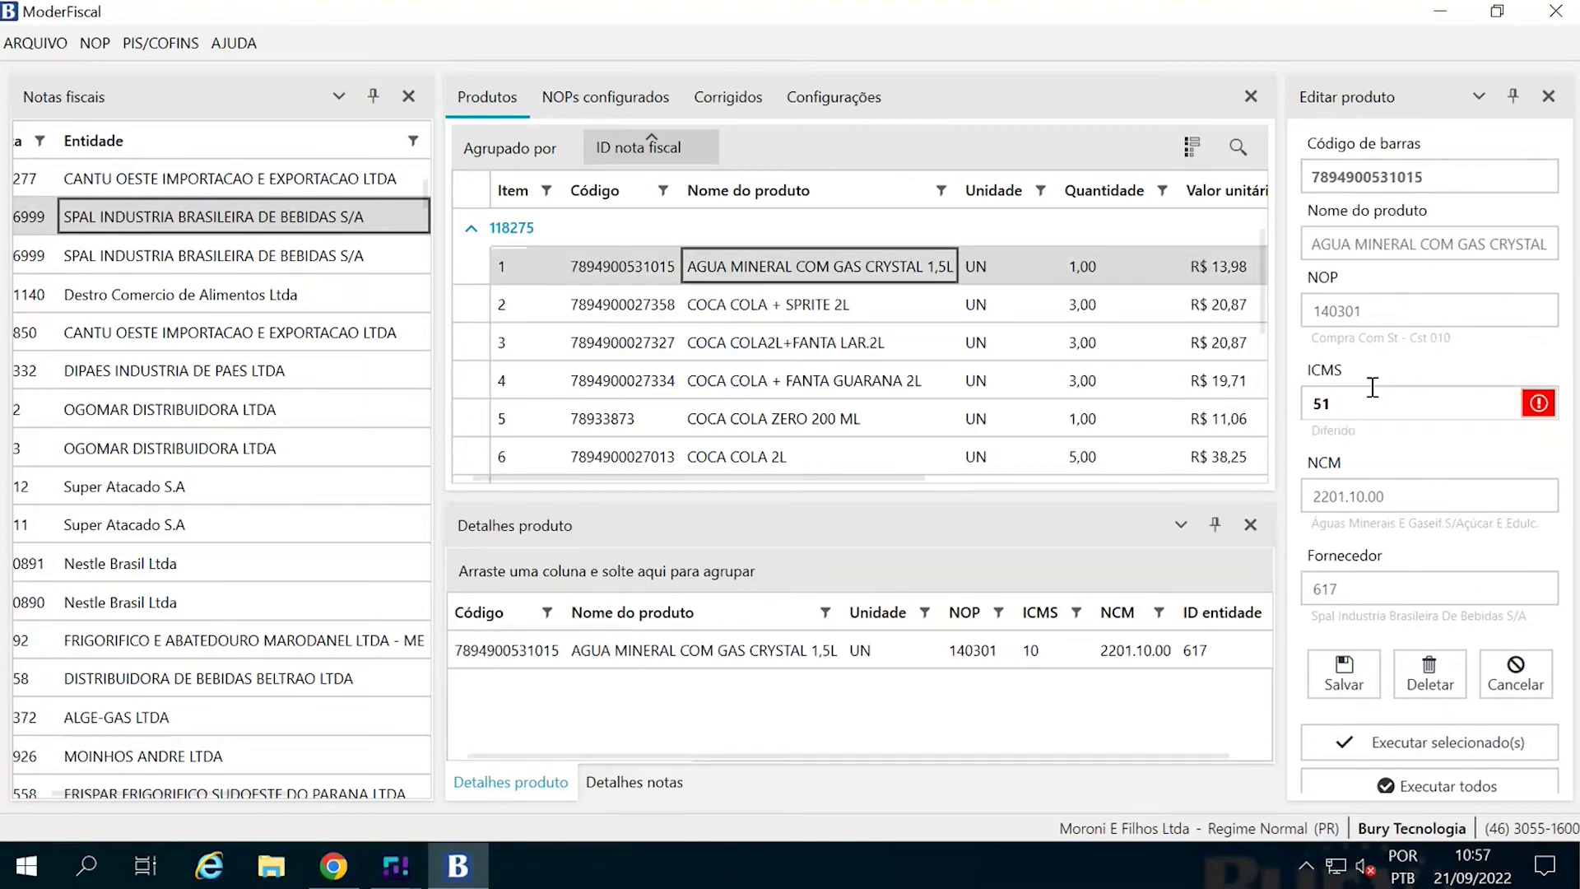
click(1432, 176)
key(Tab)
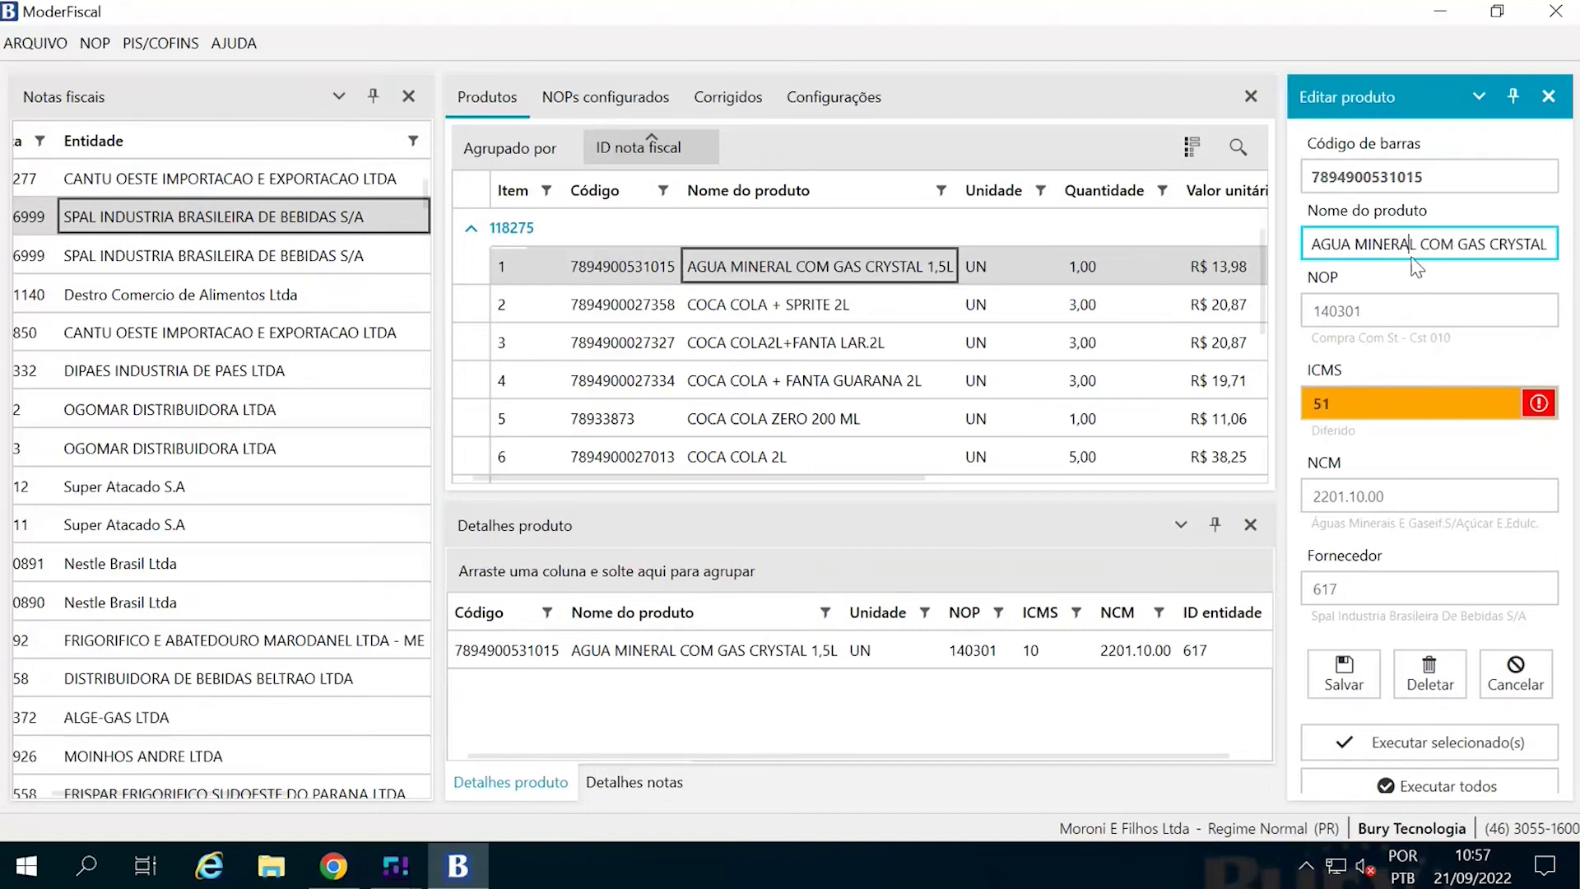
click(1386, 309)
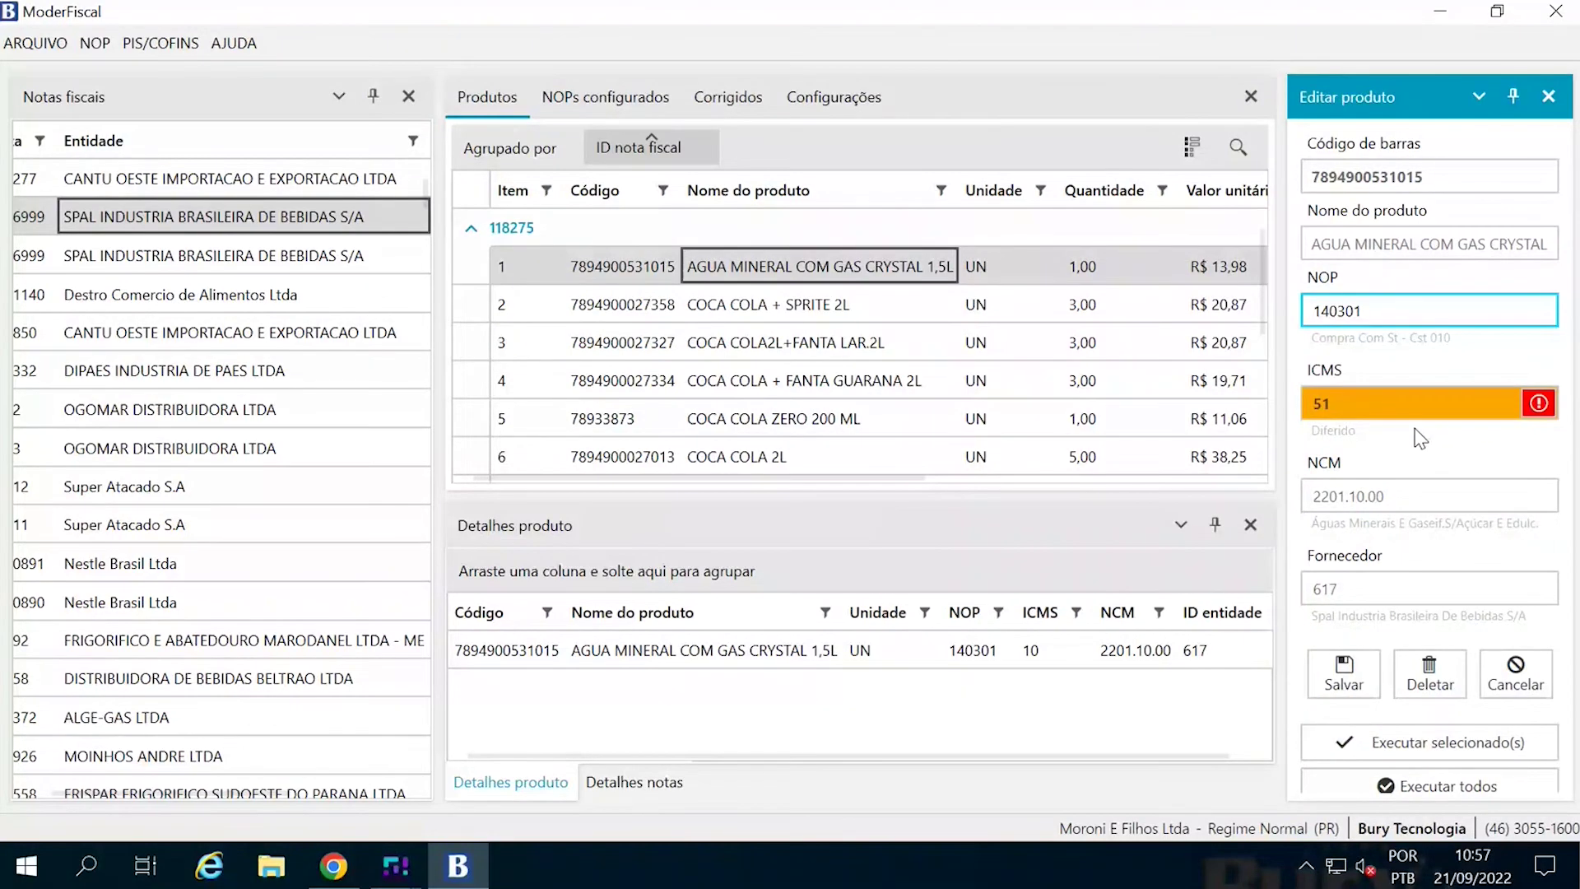
key(Tab)
text(10)
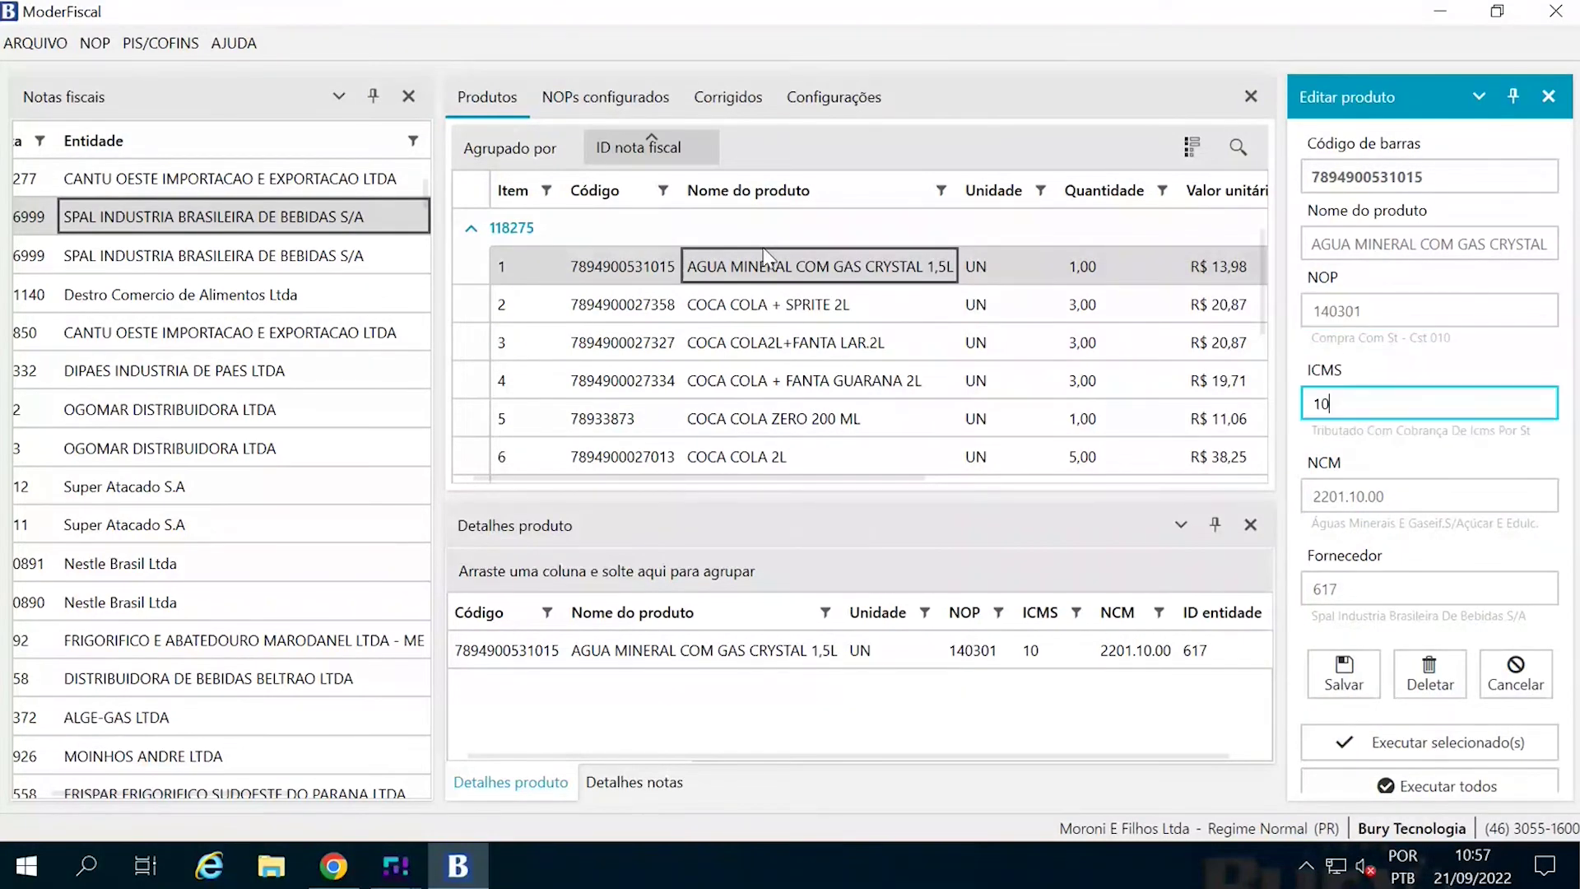
Check the fiscal details of the next products down to COCA COLA 2L, and execute the correction for all products.
click(827, 354)
click(802, 382)
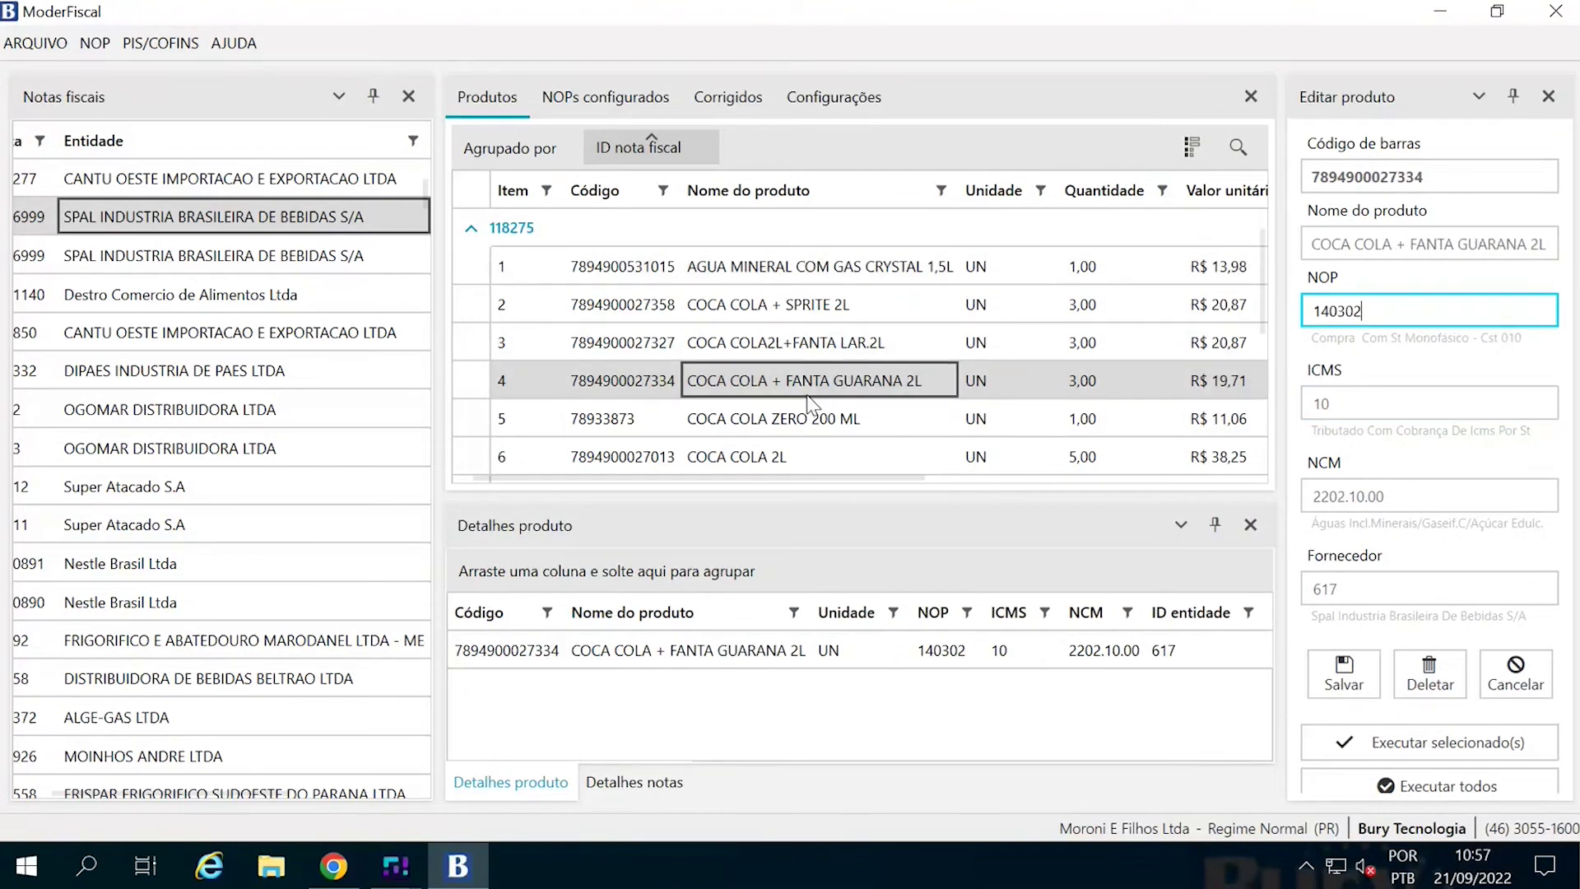
click(811, 416)
click(764, 645)
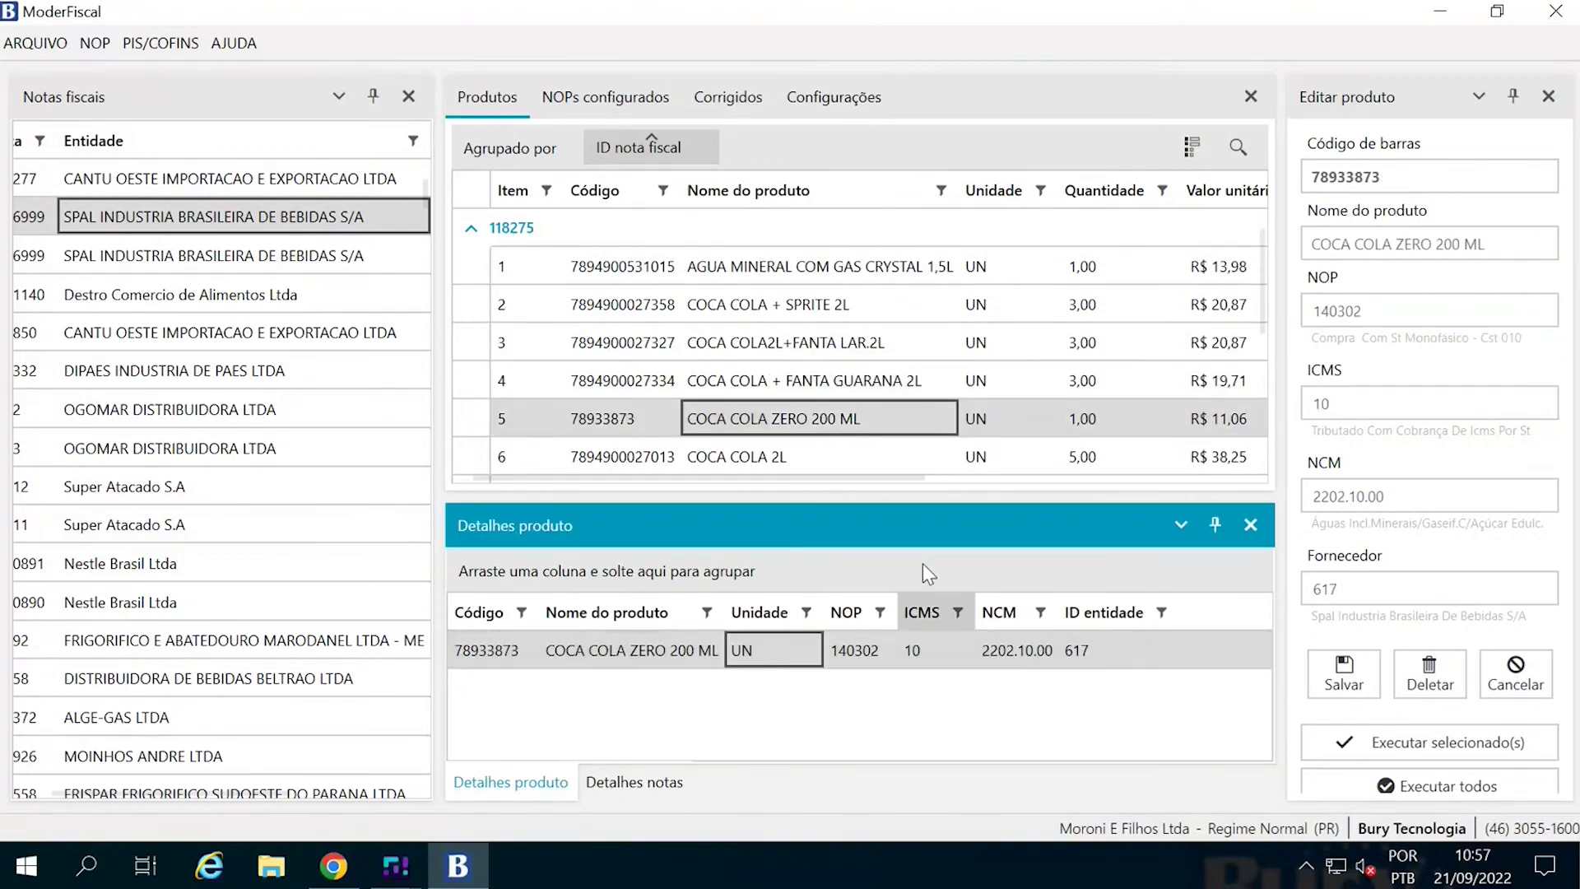
click(813, 462)
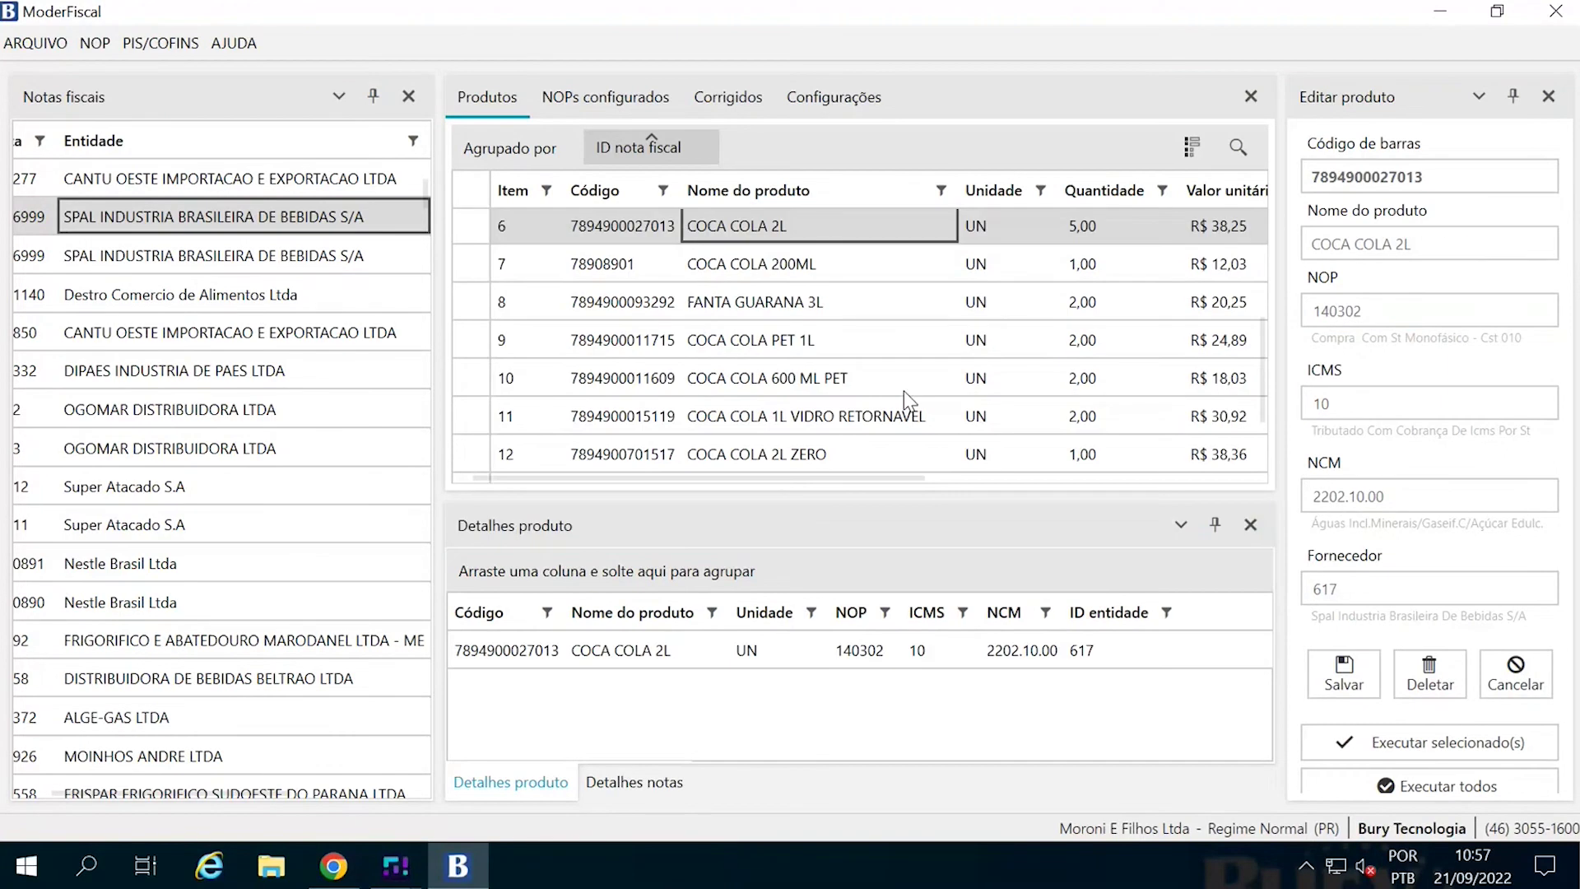
scroll(907, 401, down, 1)
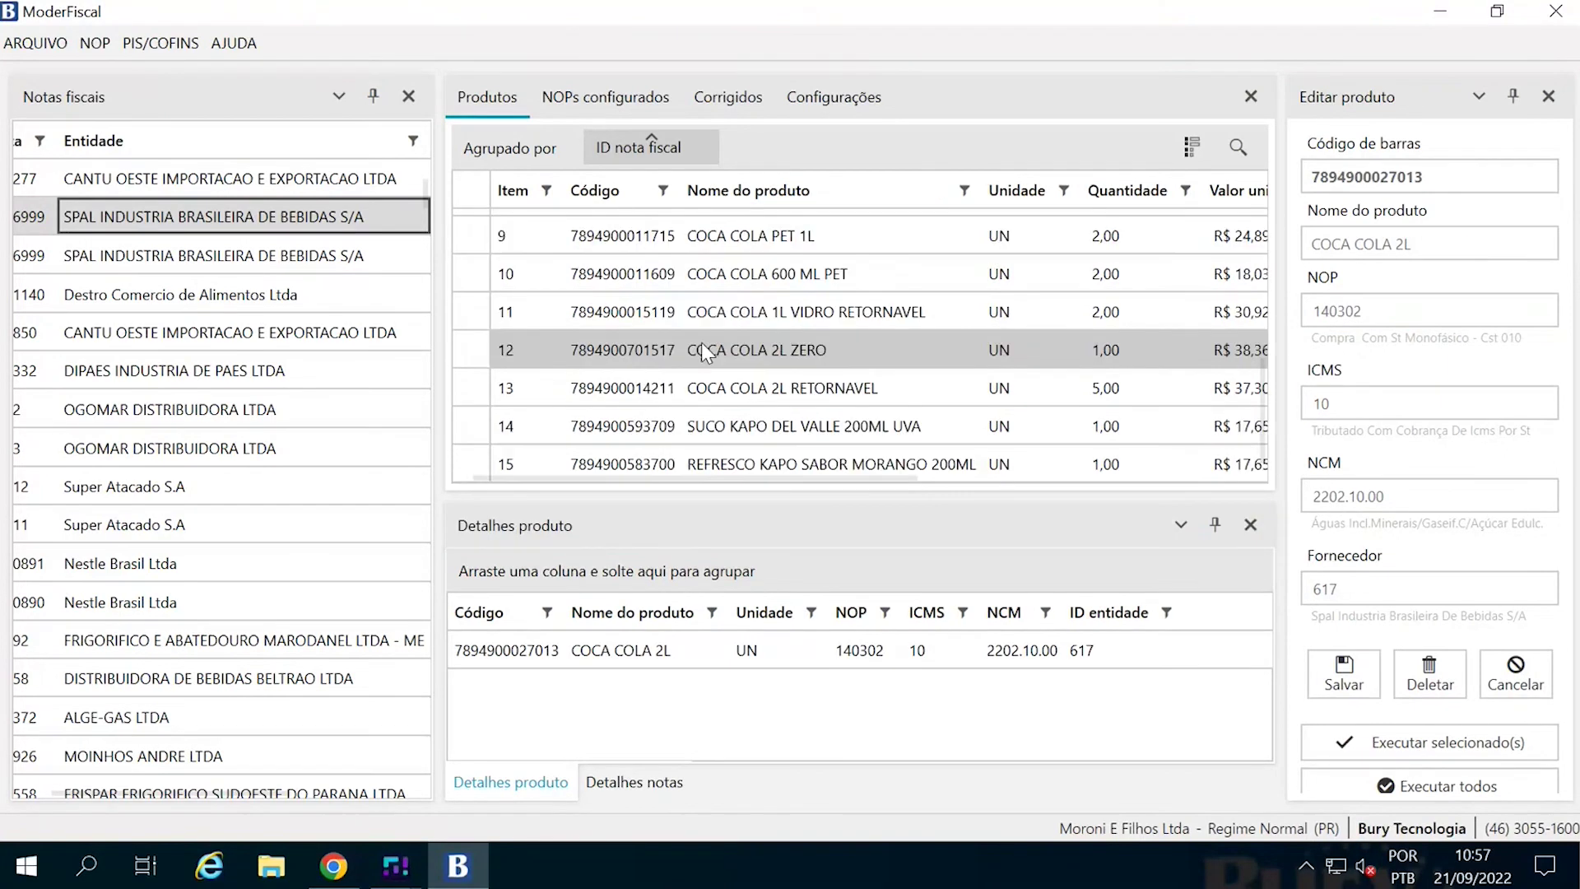
click(1478, 777)
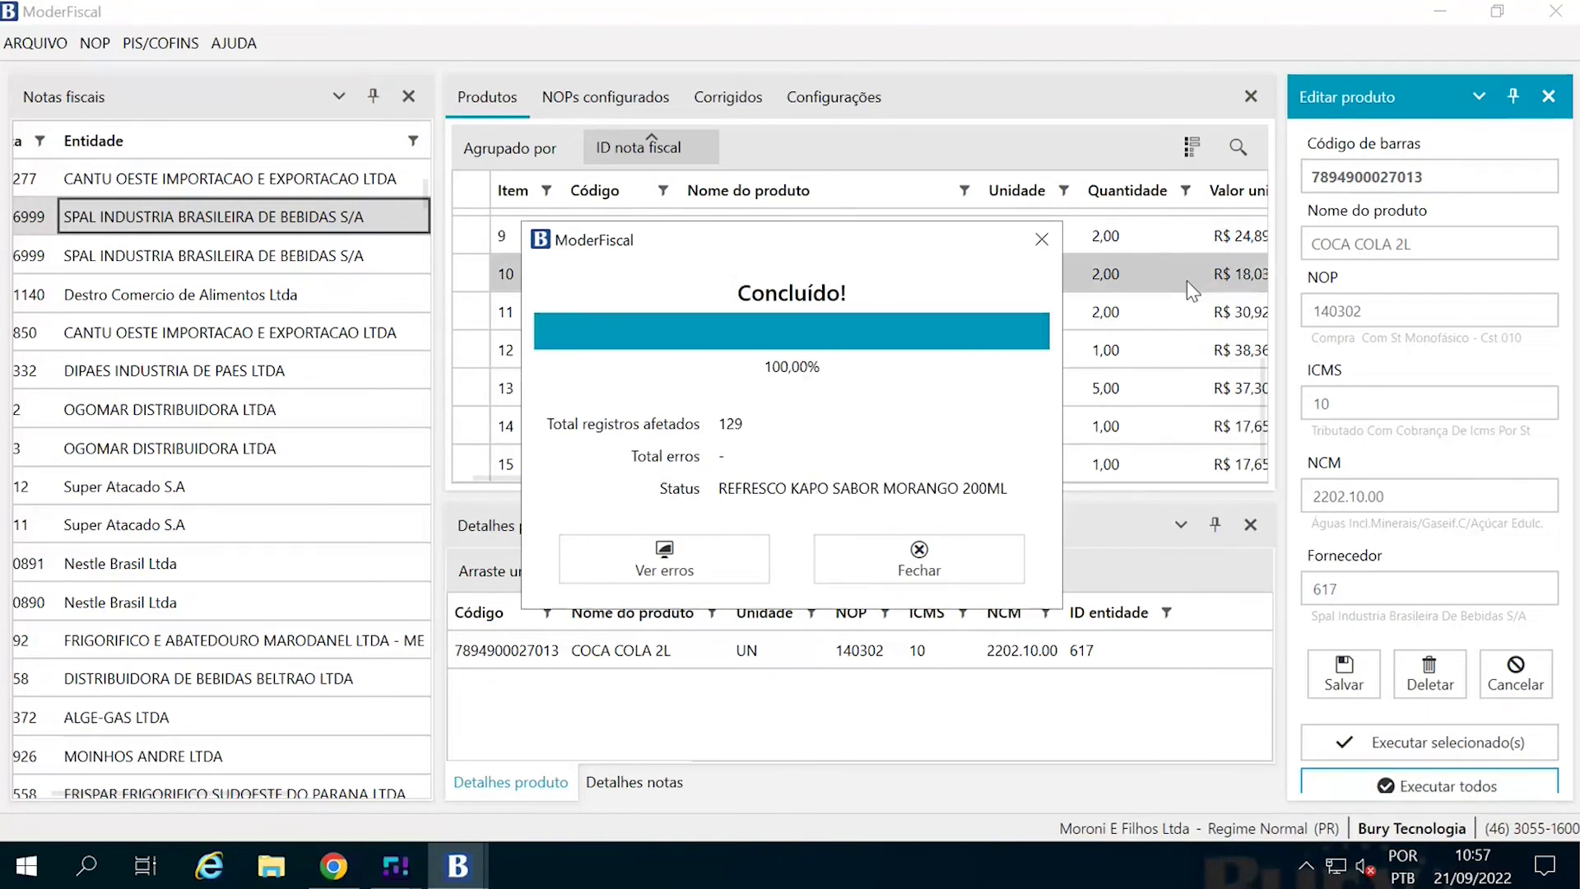
Switch to Sistema Administrativo, close and reopen the authorized invoice 1086999, widen its NOP column, and review the NOP of every item.
click(415, 869)
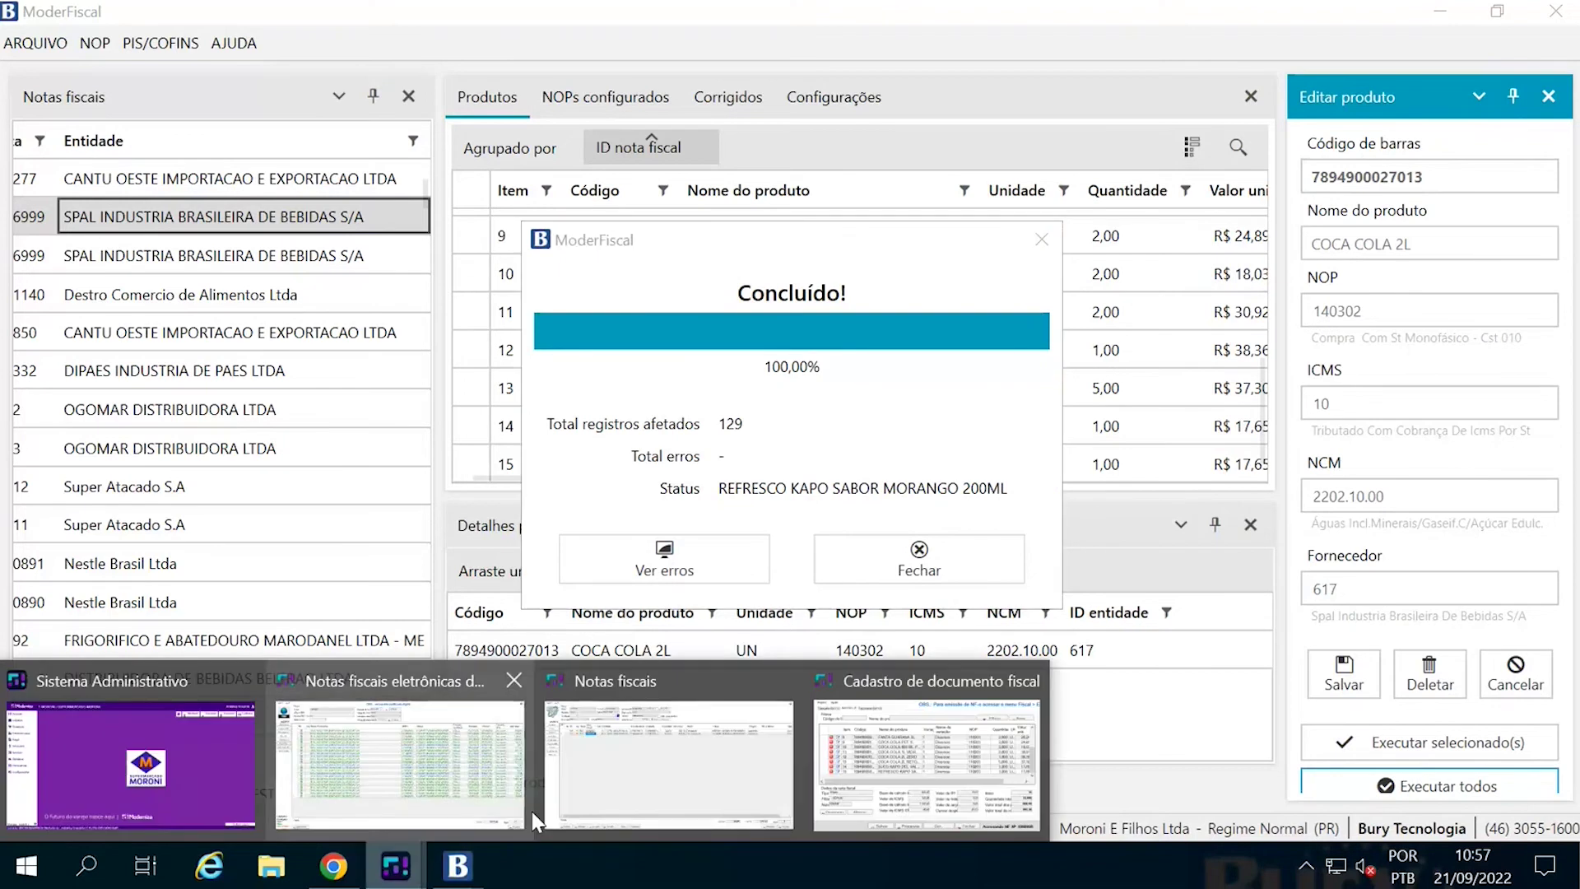
click(815, 769)
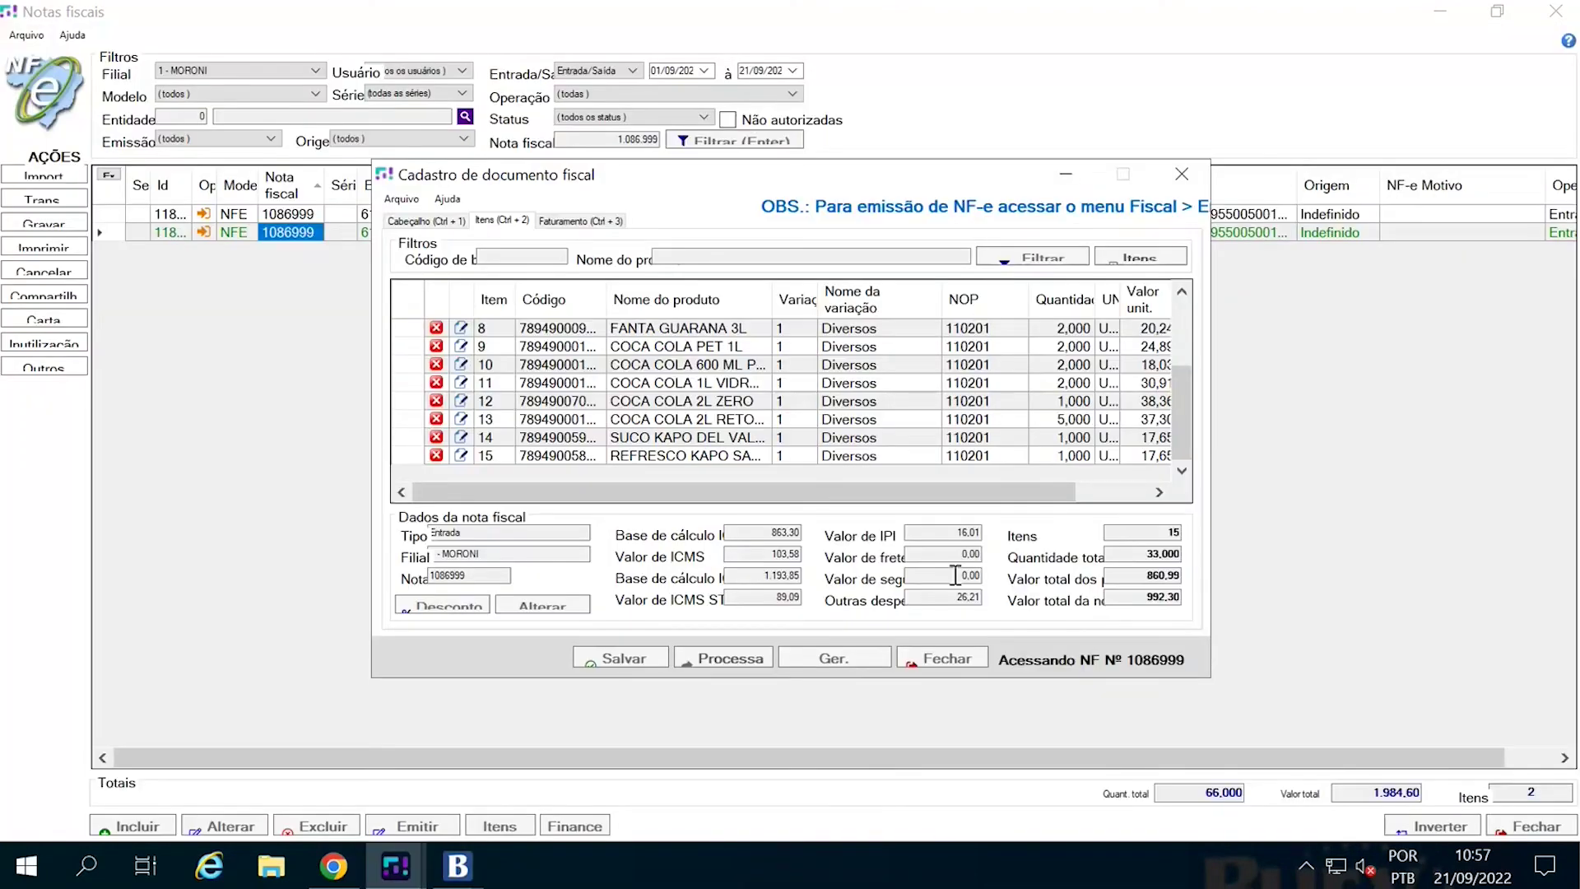
click(953, 660)
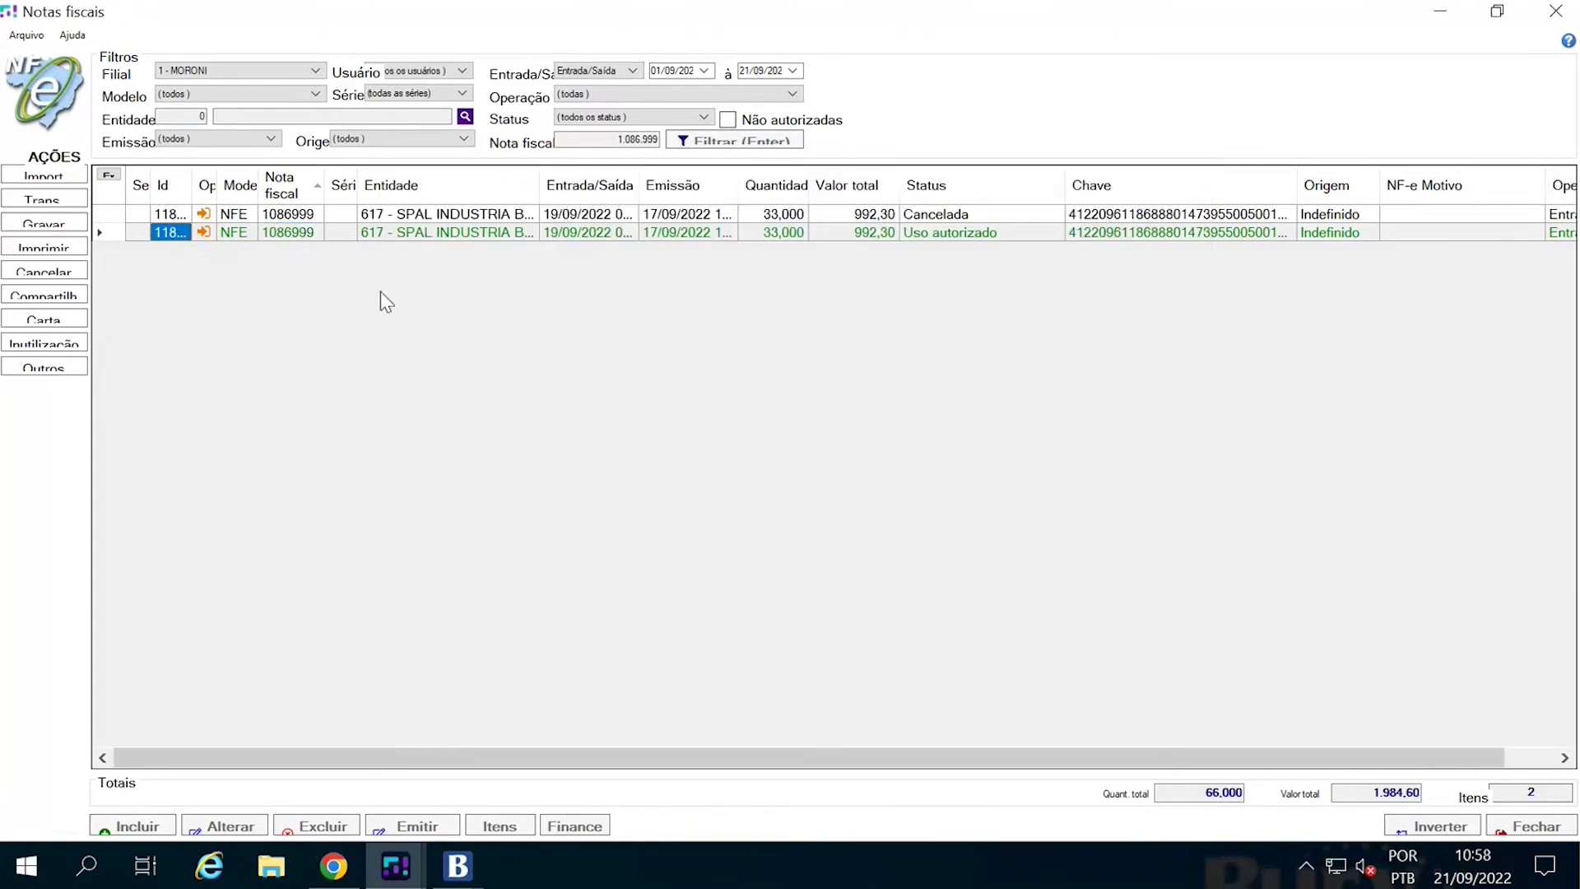
double_click(688, 504)
click(497, 220)
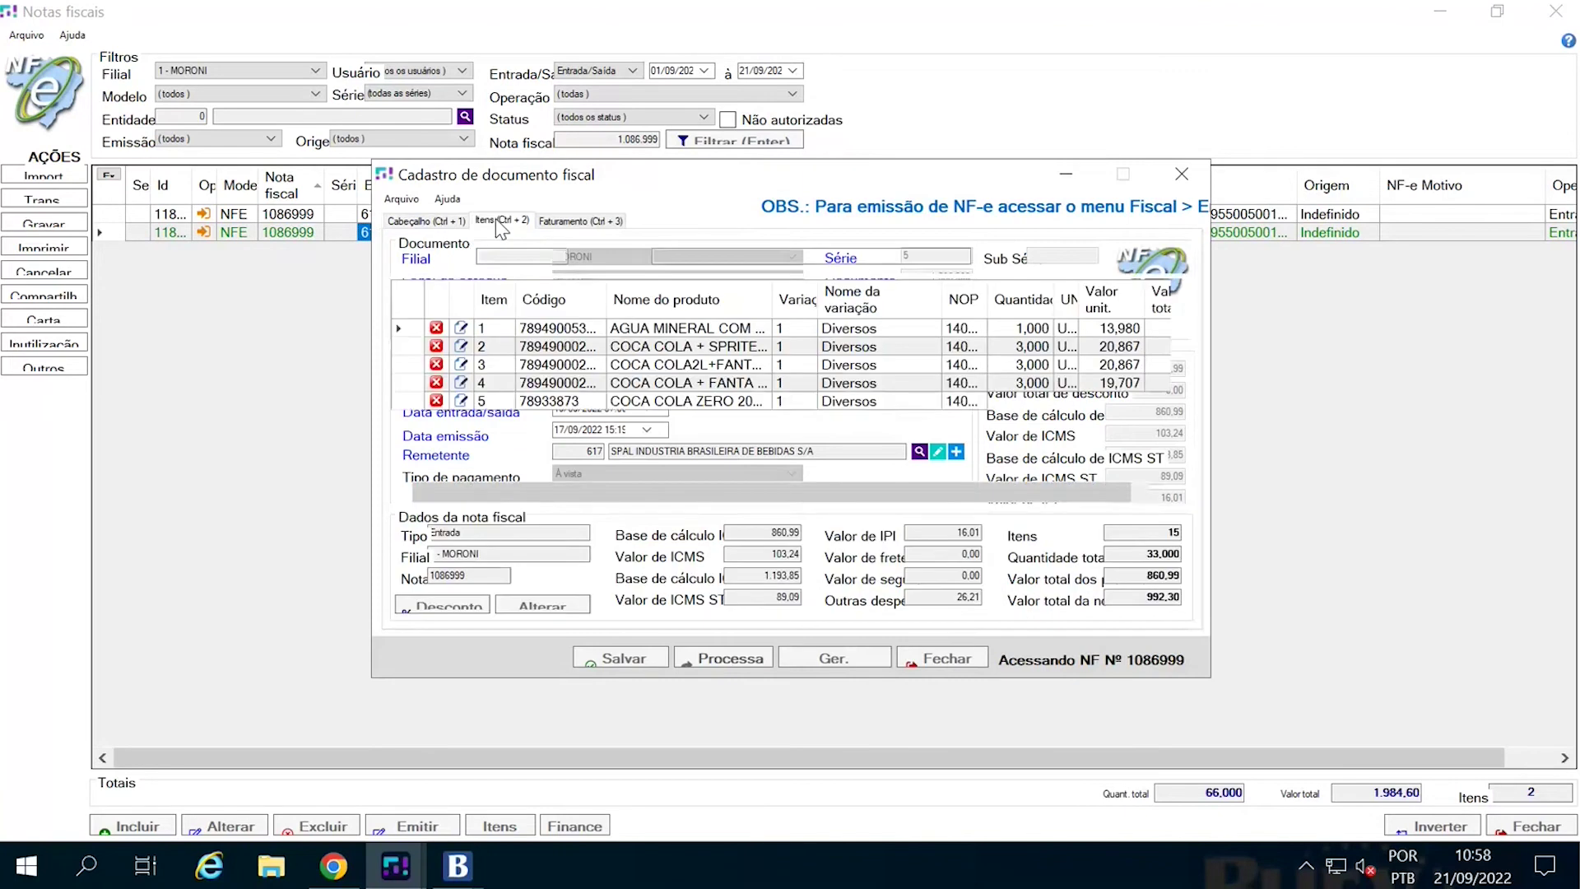
drag(988, 299, 1049, 299)
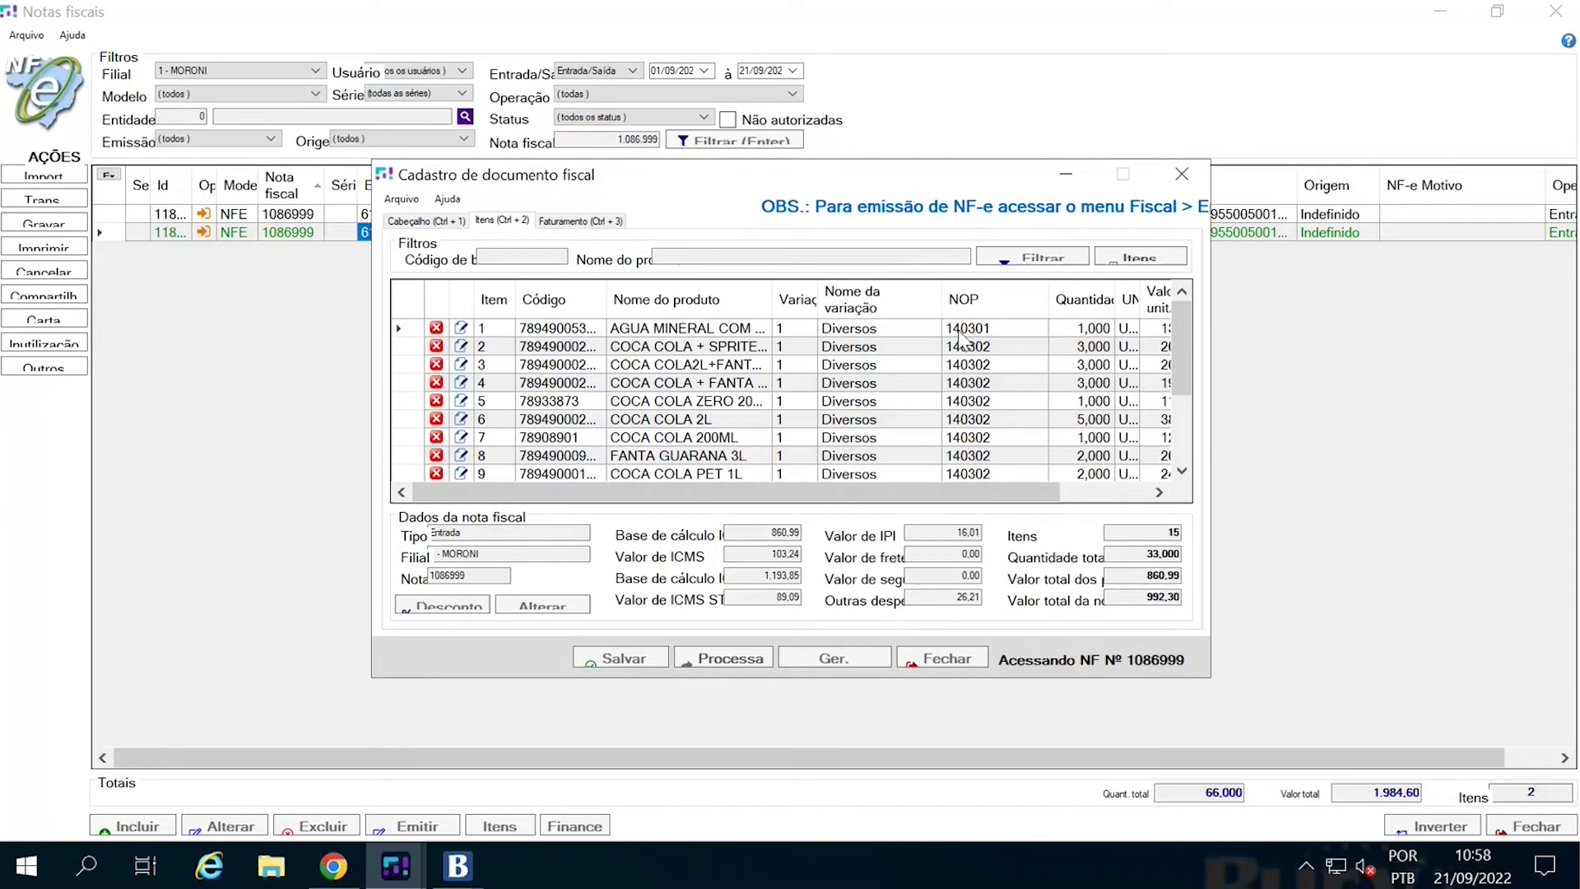
scroll(964, 471, down, 3)
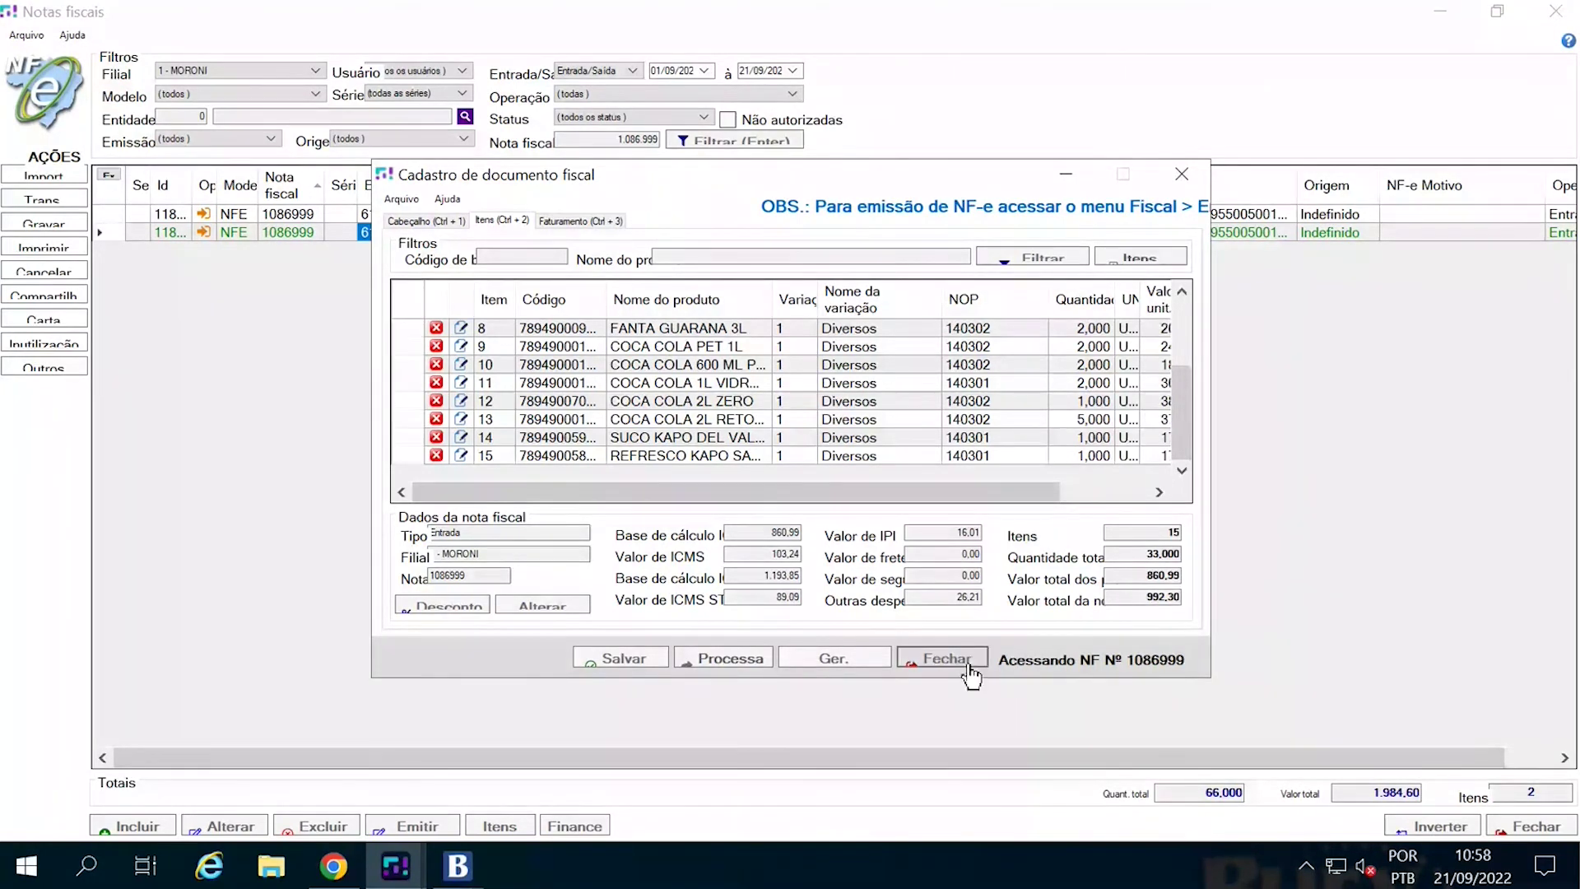
click(943, 658)
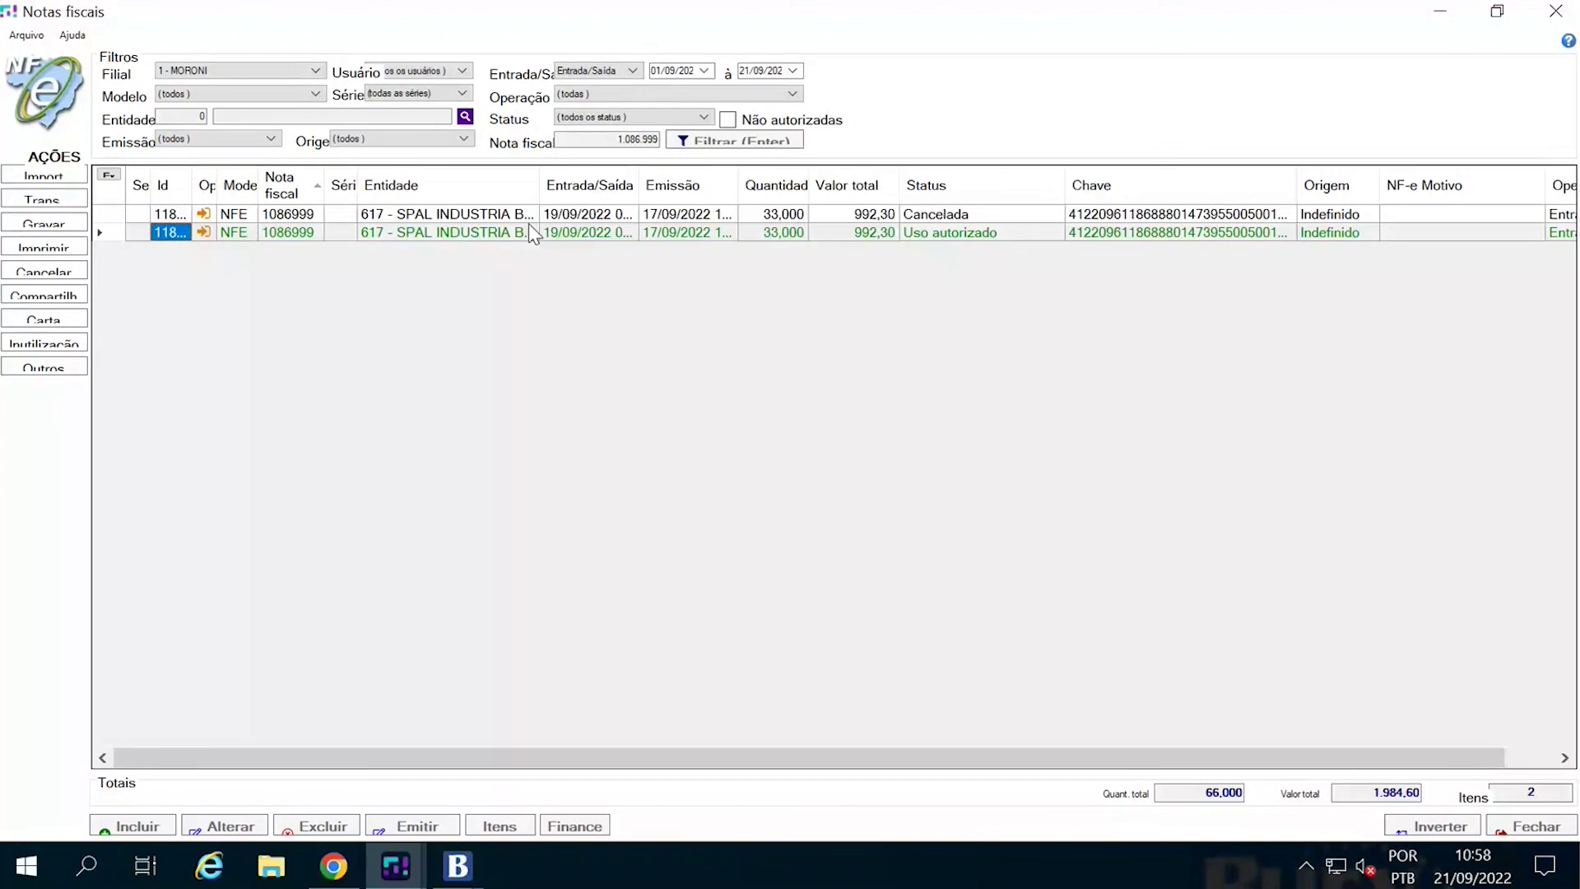
Reopen the authorized invoice, open its first item, AGUA MINERAL COM GAS CRYSTAL 1,5L, and inspect its ICMS, PIS and COFINS tax situations.
double_click(451, 237)
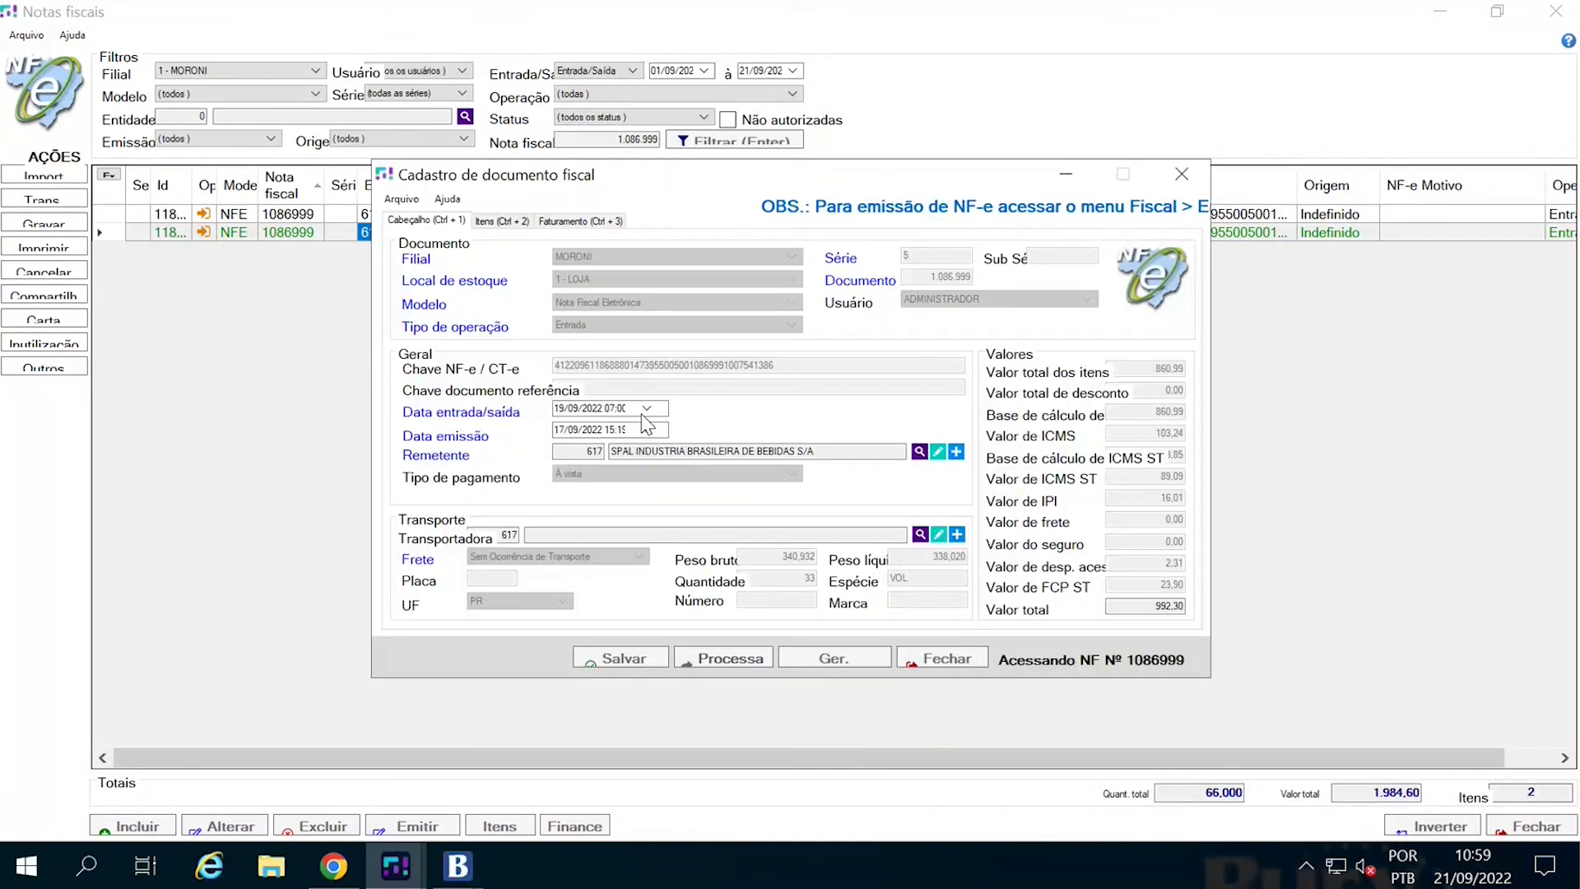
key(ctrl+2)
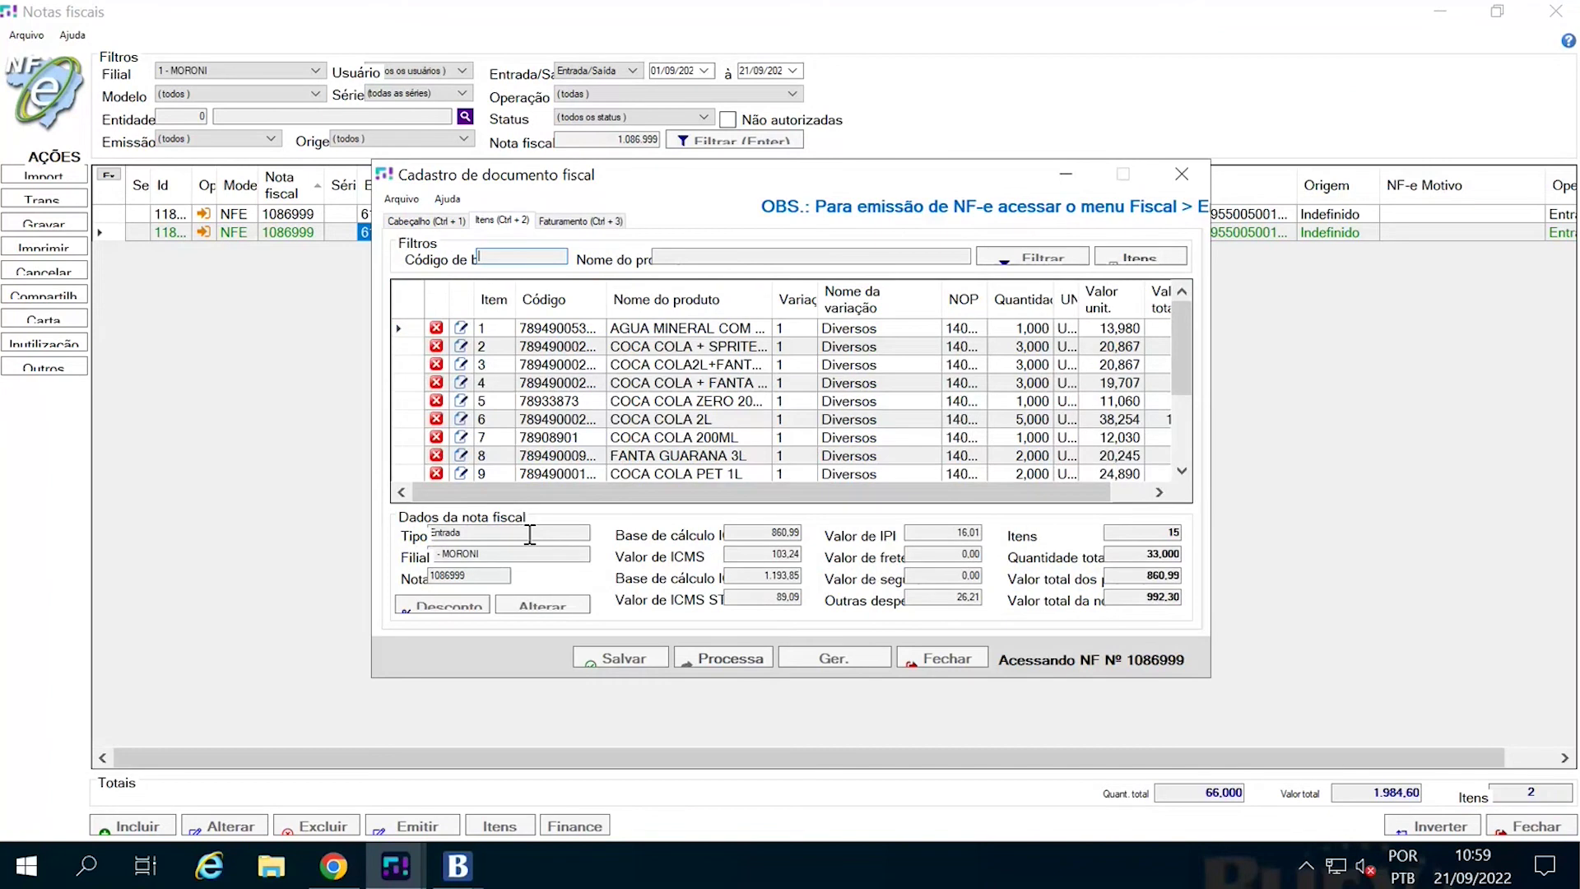
click(461, 329)
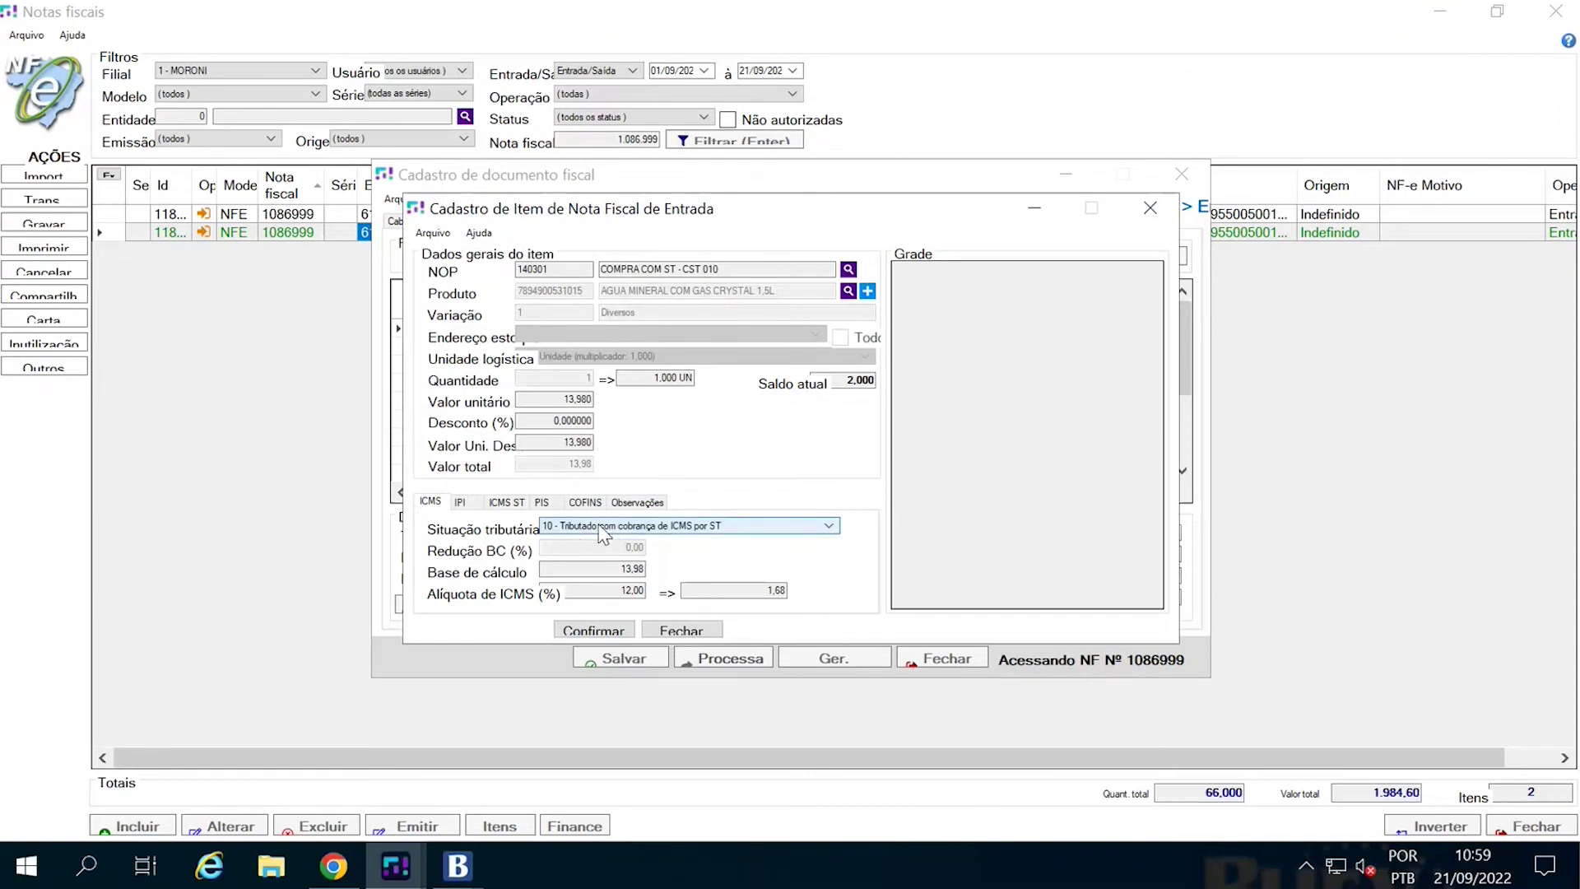
click(543, 502)
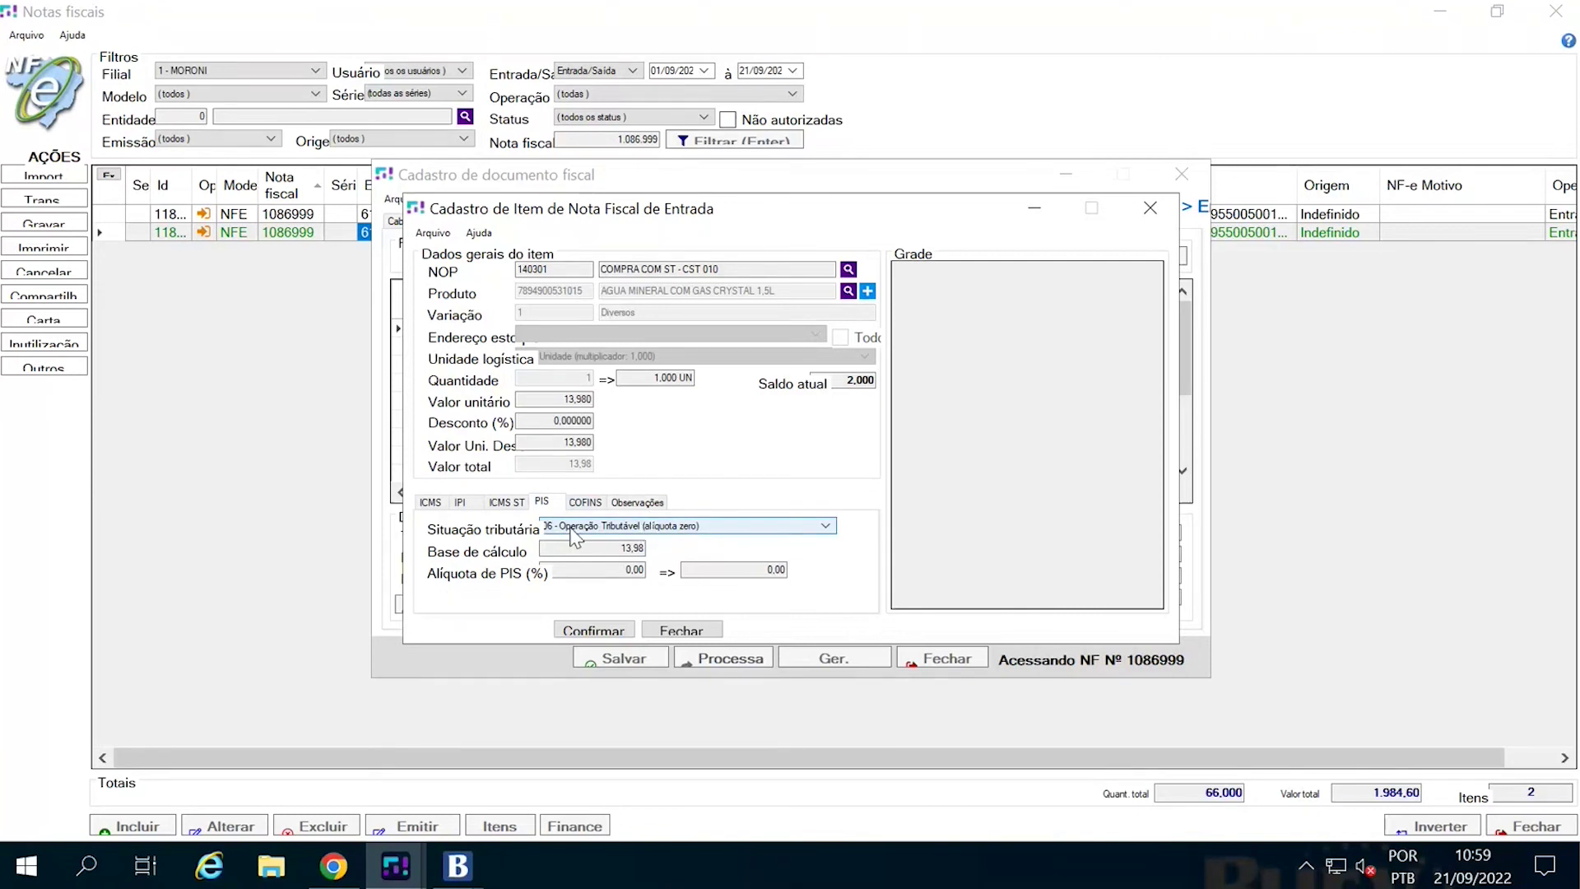
click(591, 503)
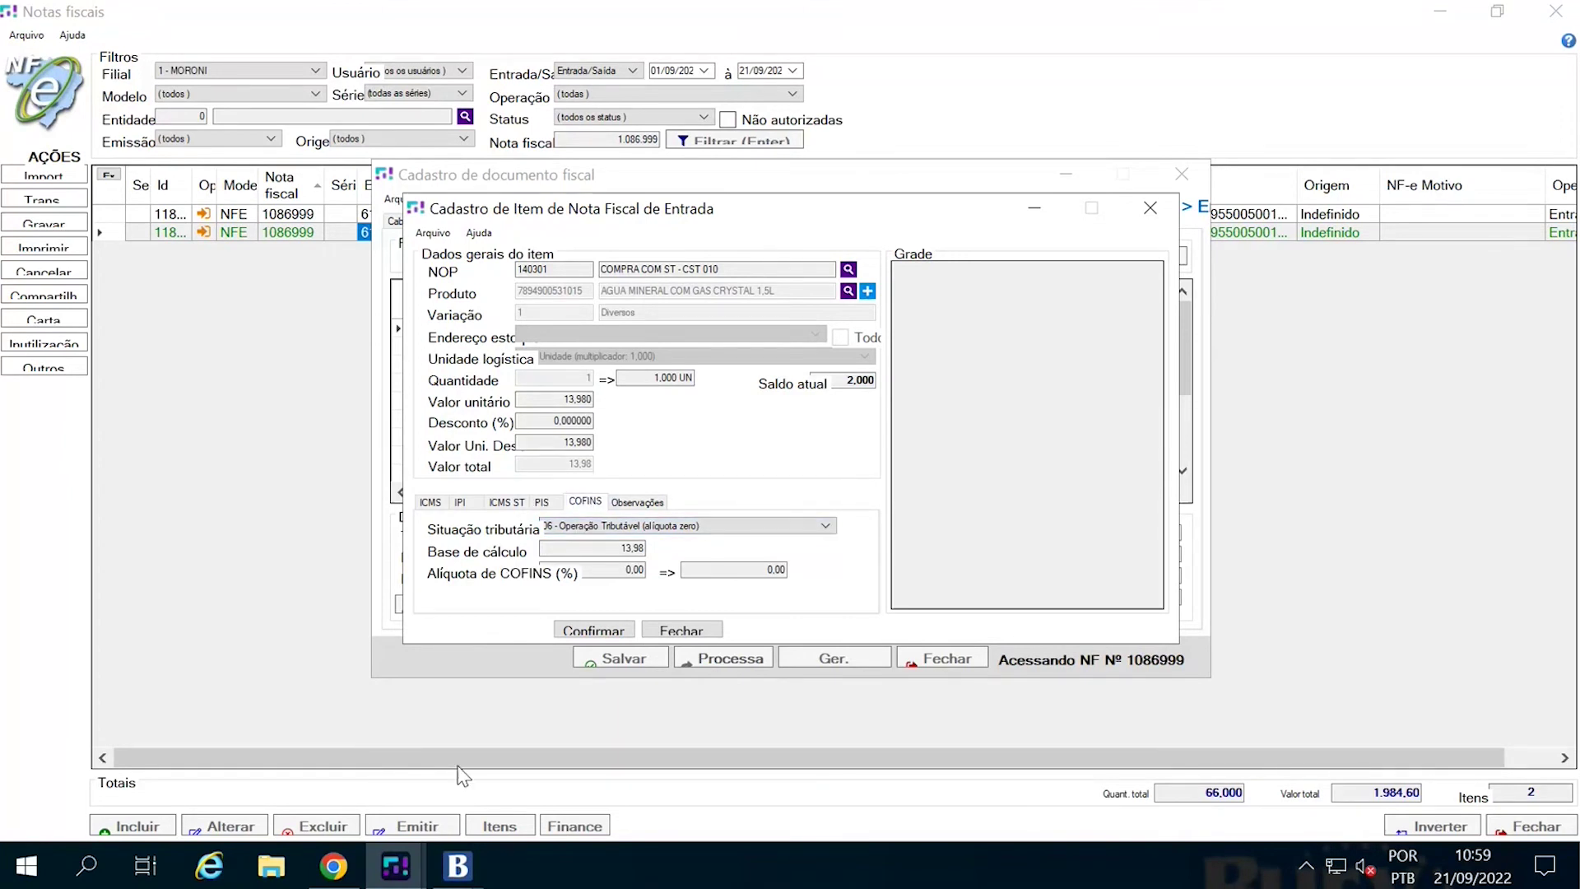
Switch to ModerFiscal, dismiss the execution summary, and view the PIS/COFINS correction configuration.
click(455, 873)
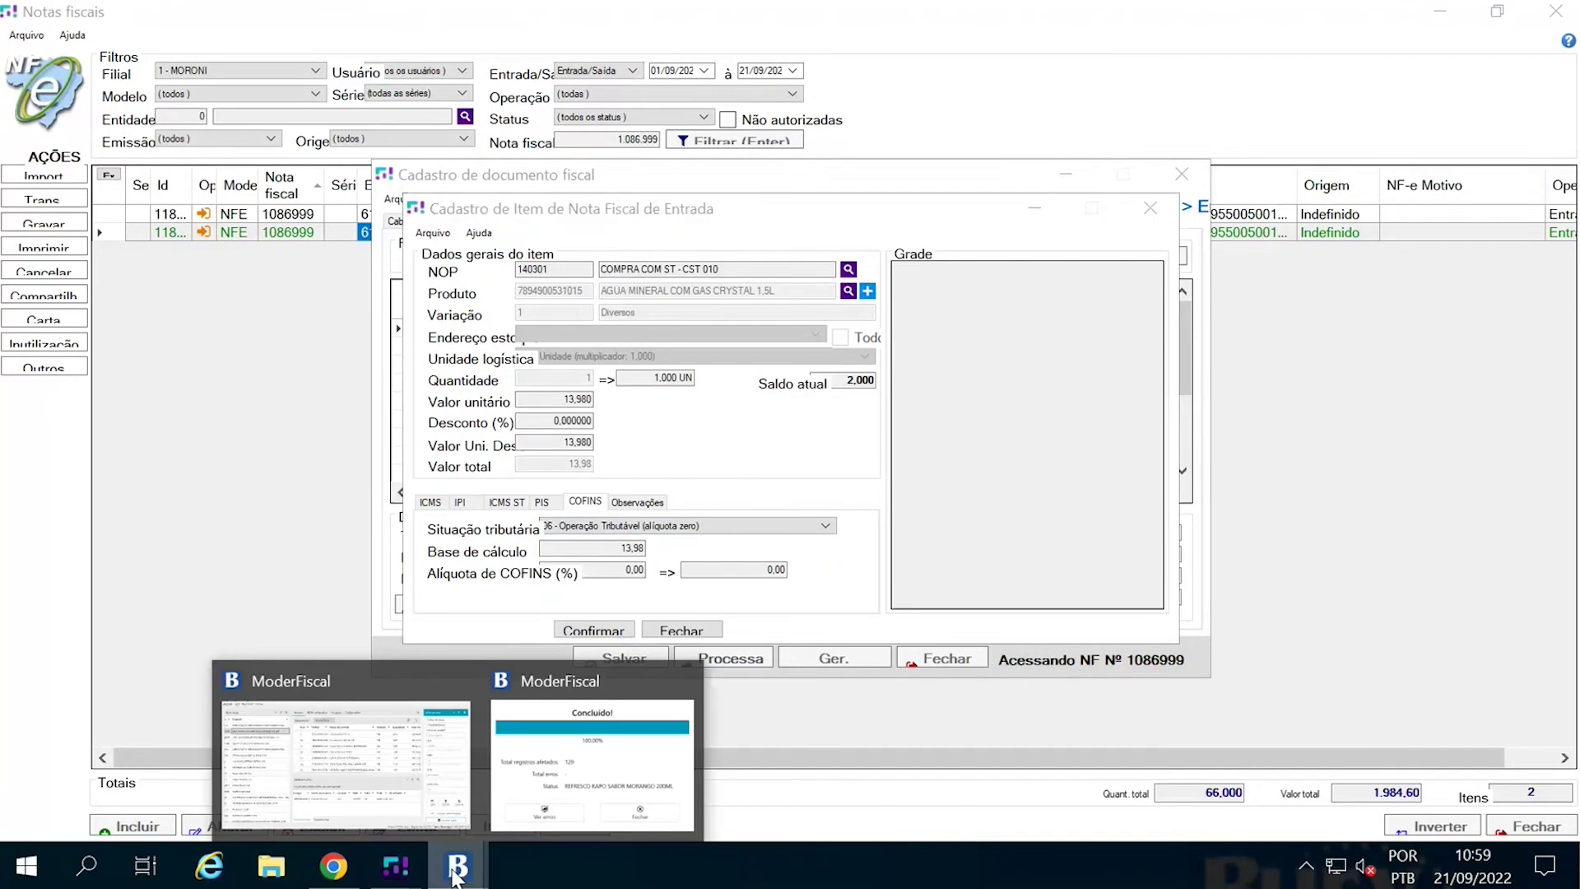
click(592, 765)
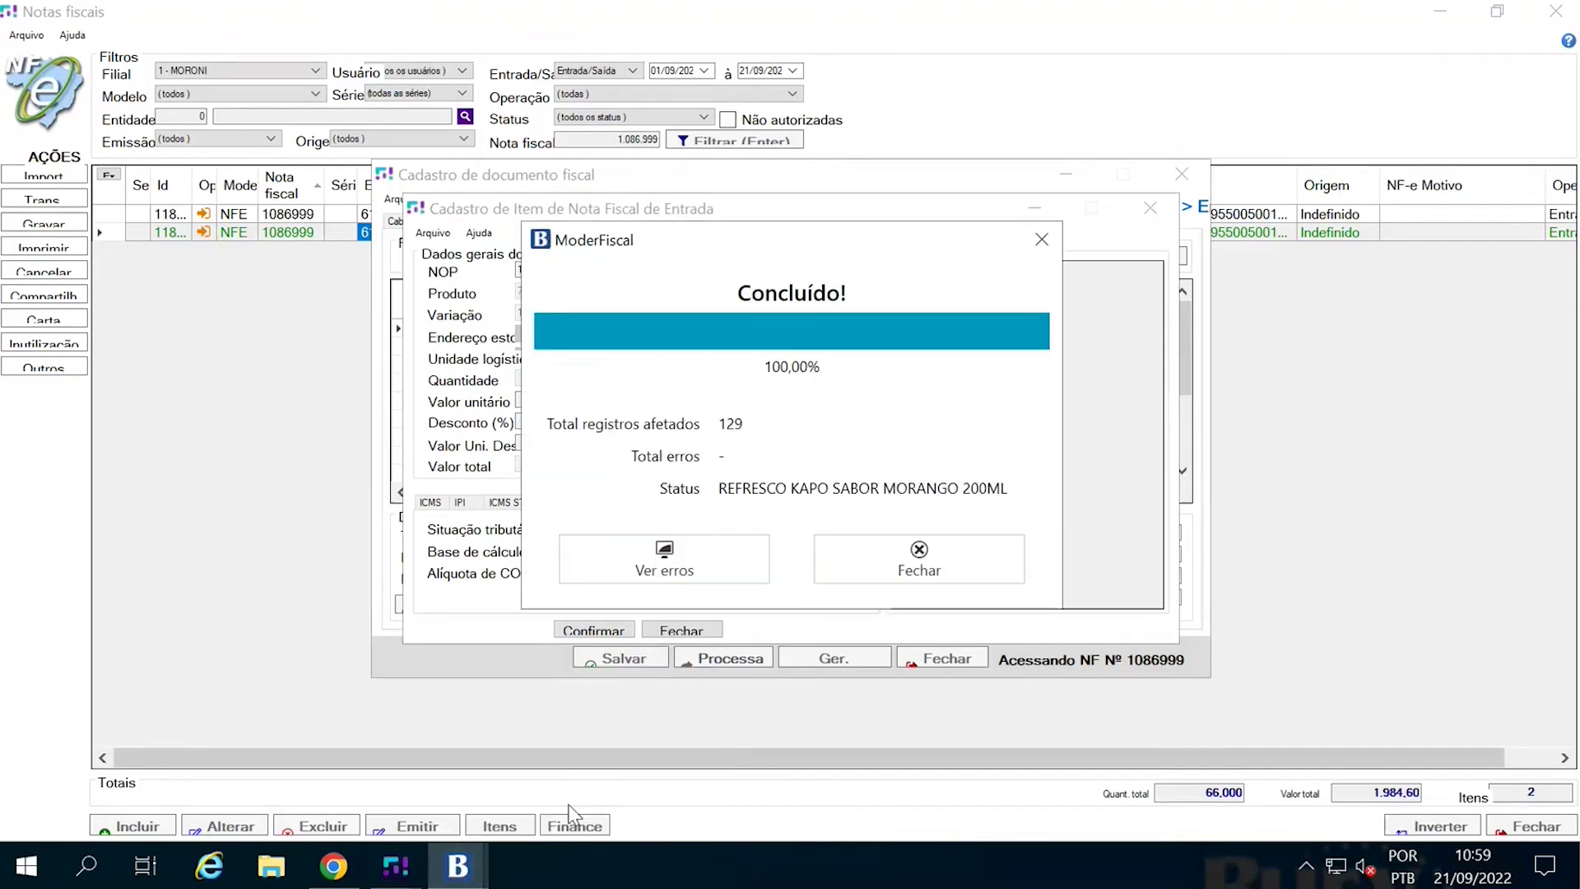
click(945, 571)
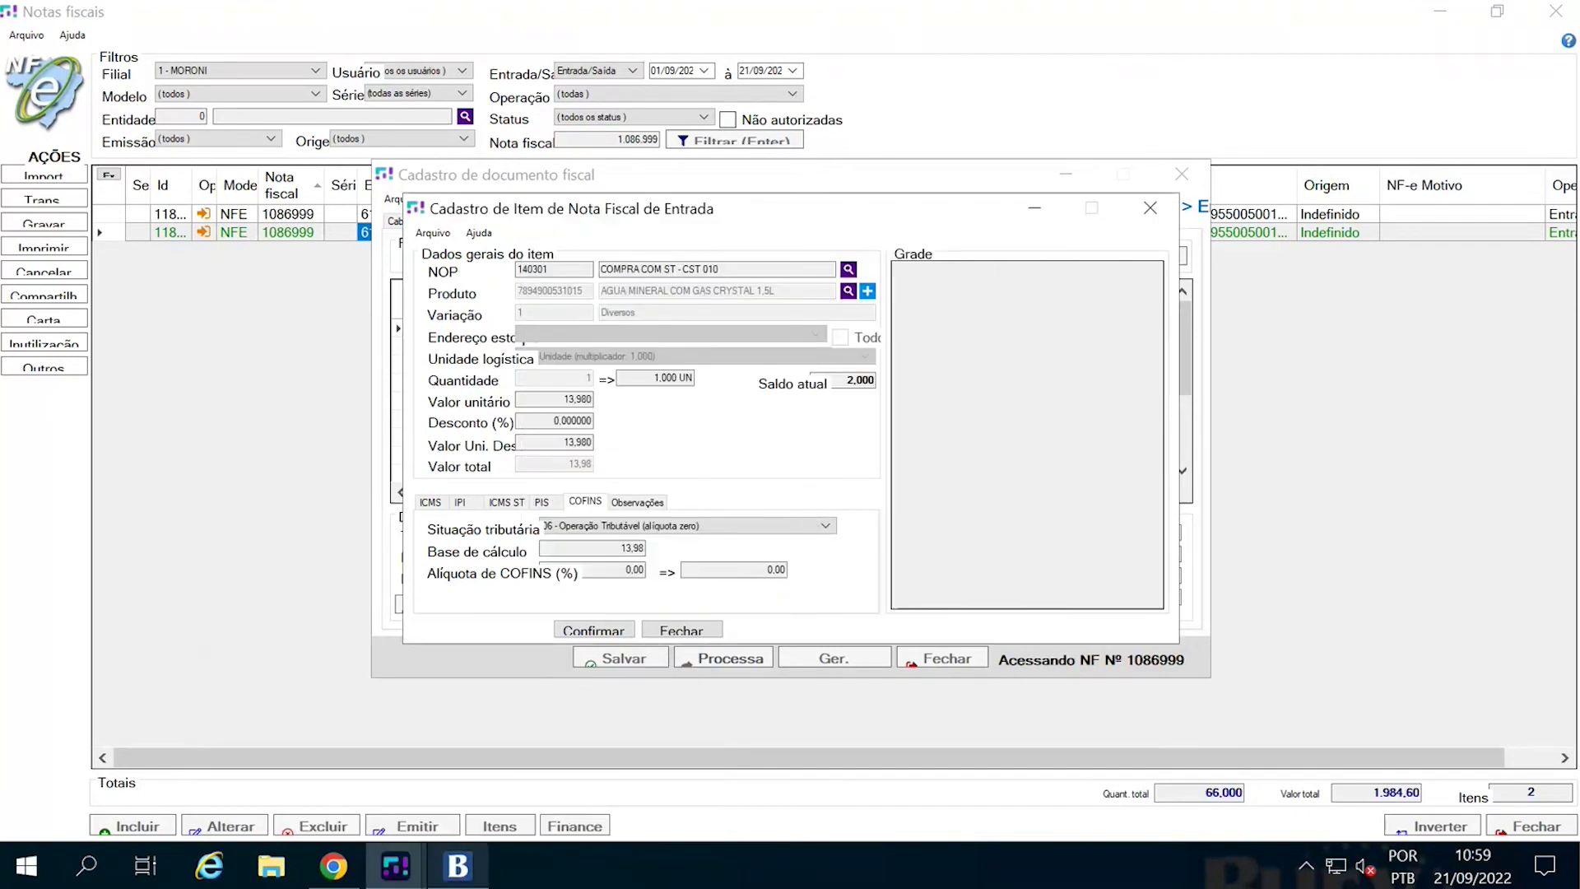
click(457, 866)
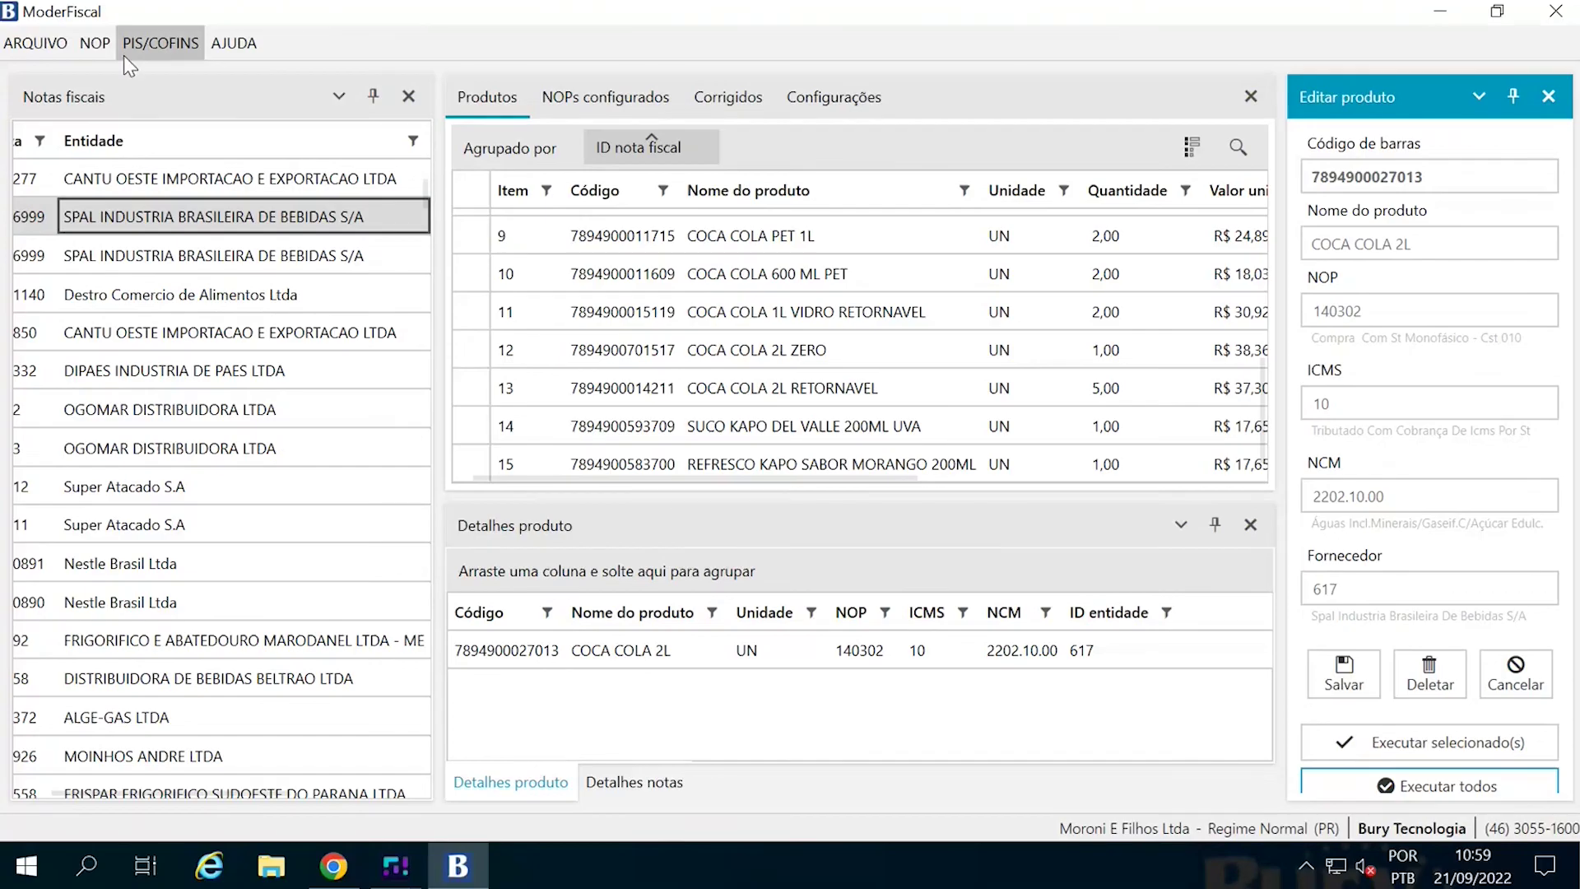
click(145, 43)
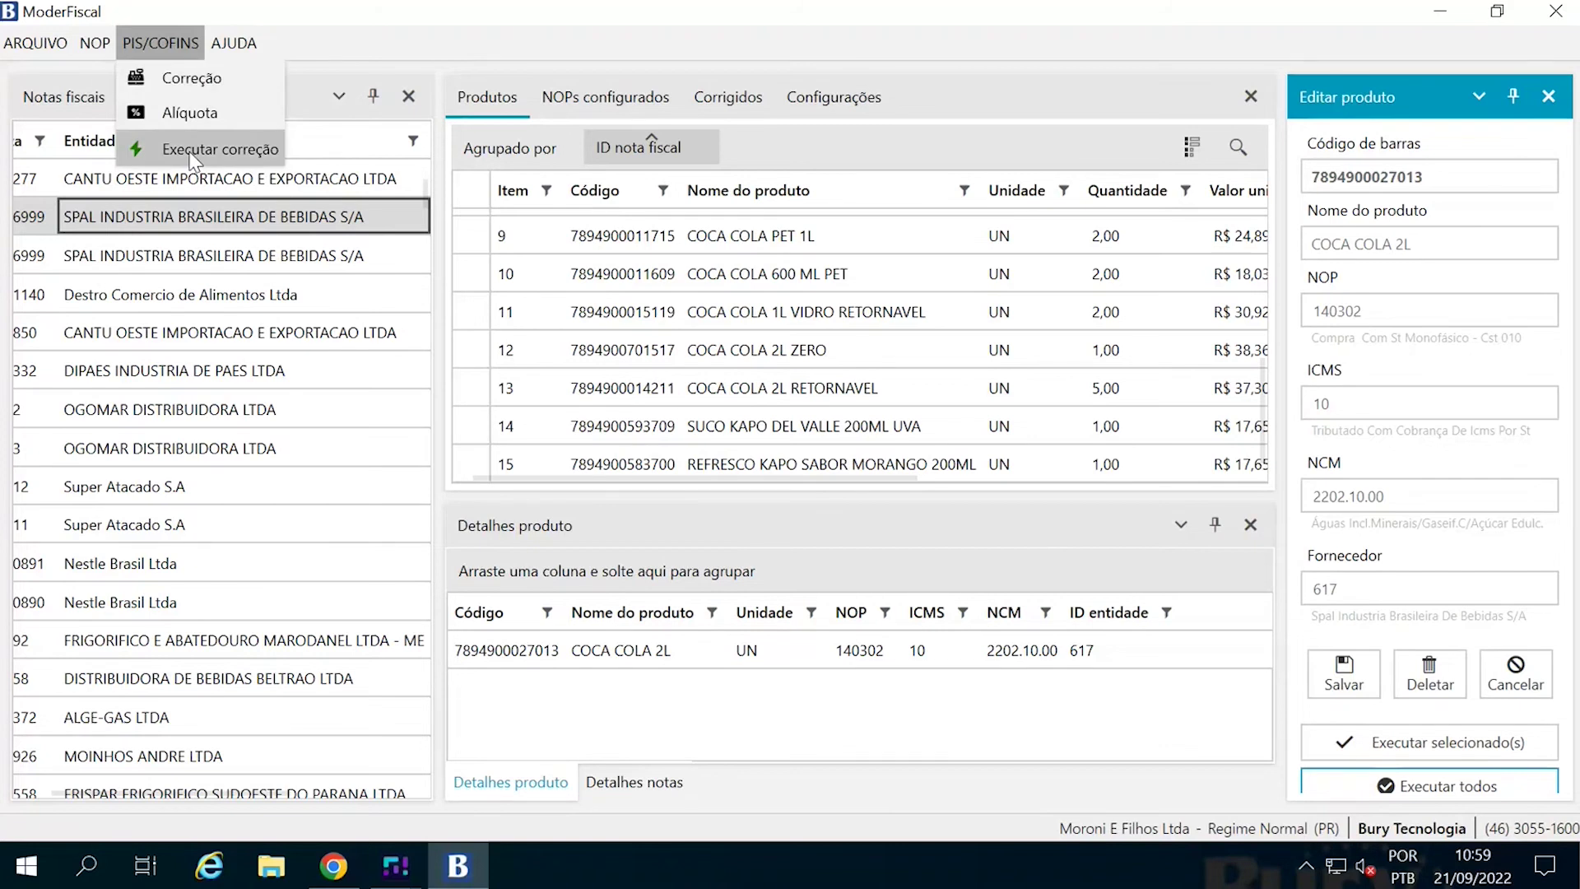
click(194, 92)
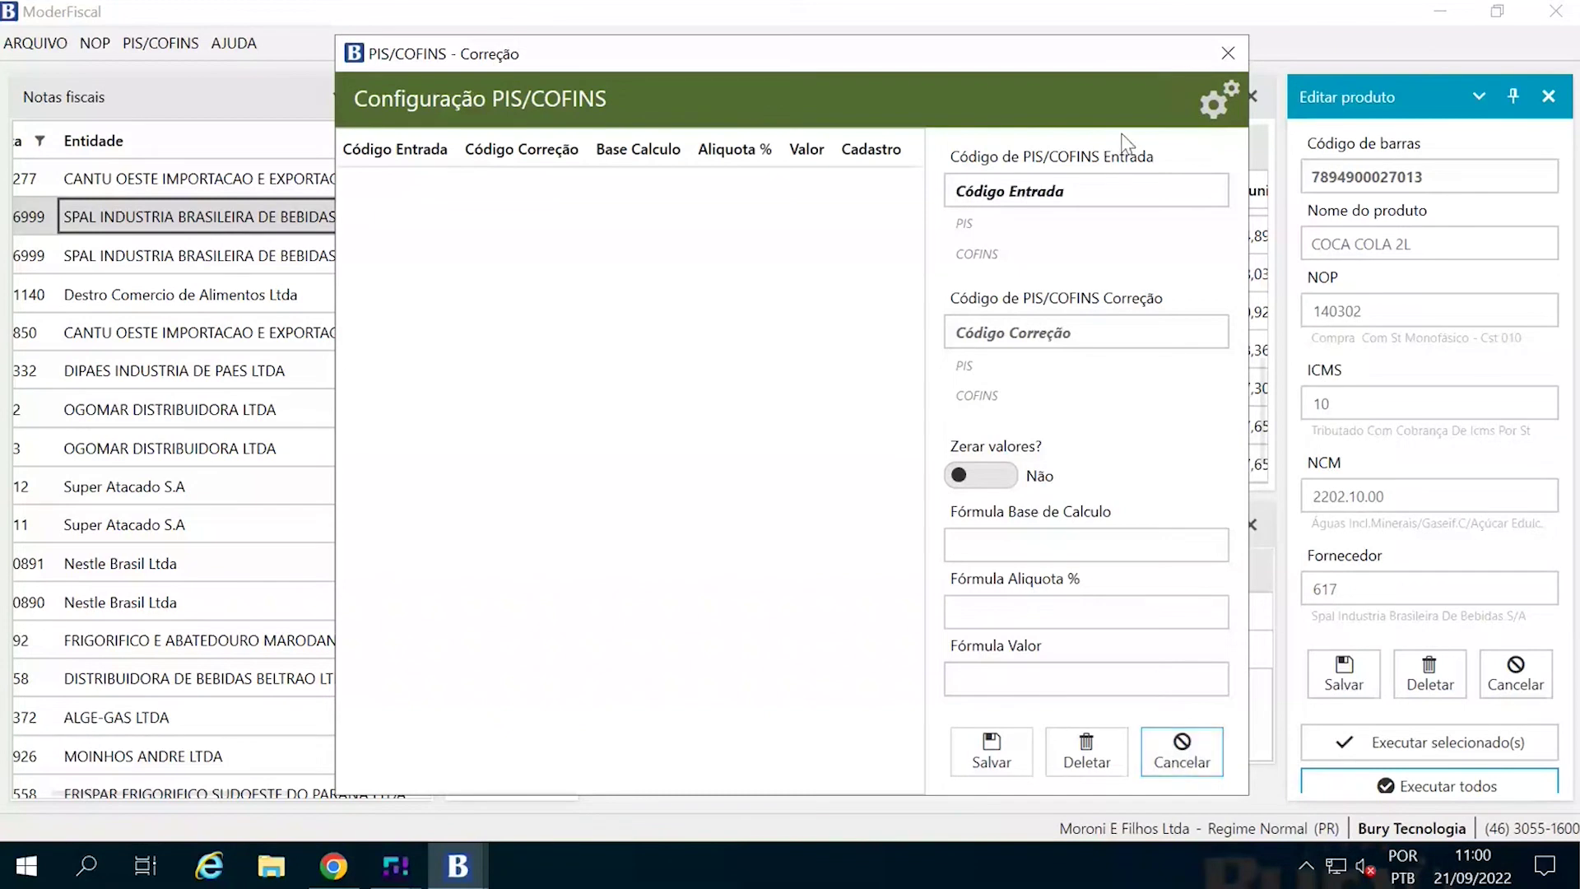
click(1226, 53)
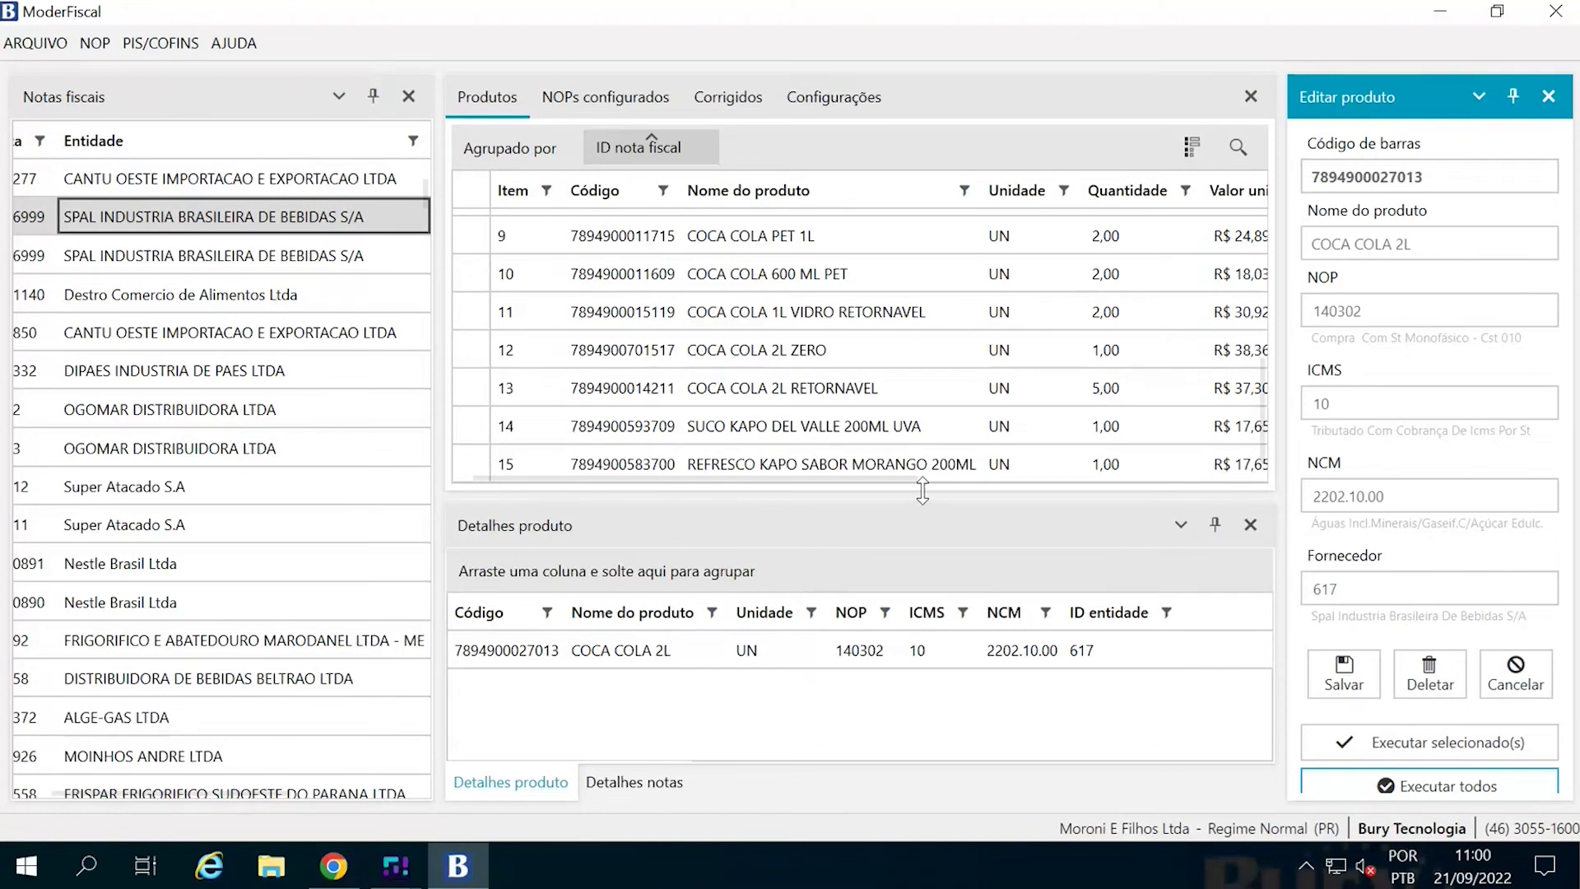
Select COCA COLA 600 ML PET to check its NOP, and close the item and invoice windows in Sistema Administrativo.
click(862, 280)
click(1368, 298)
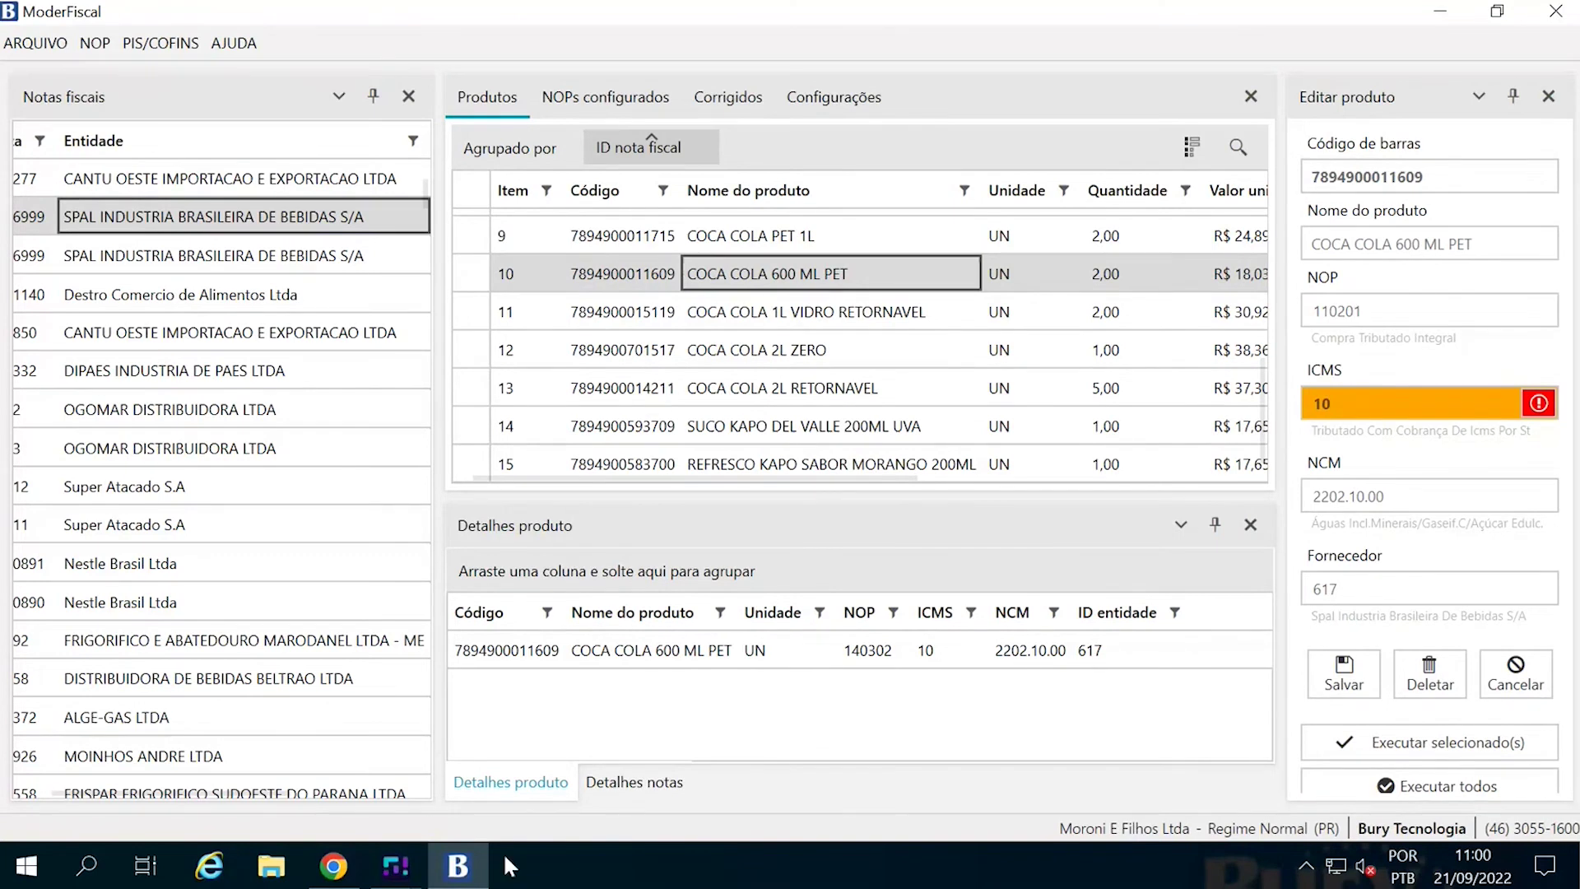
click(388, 874)
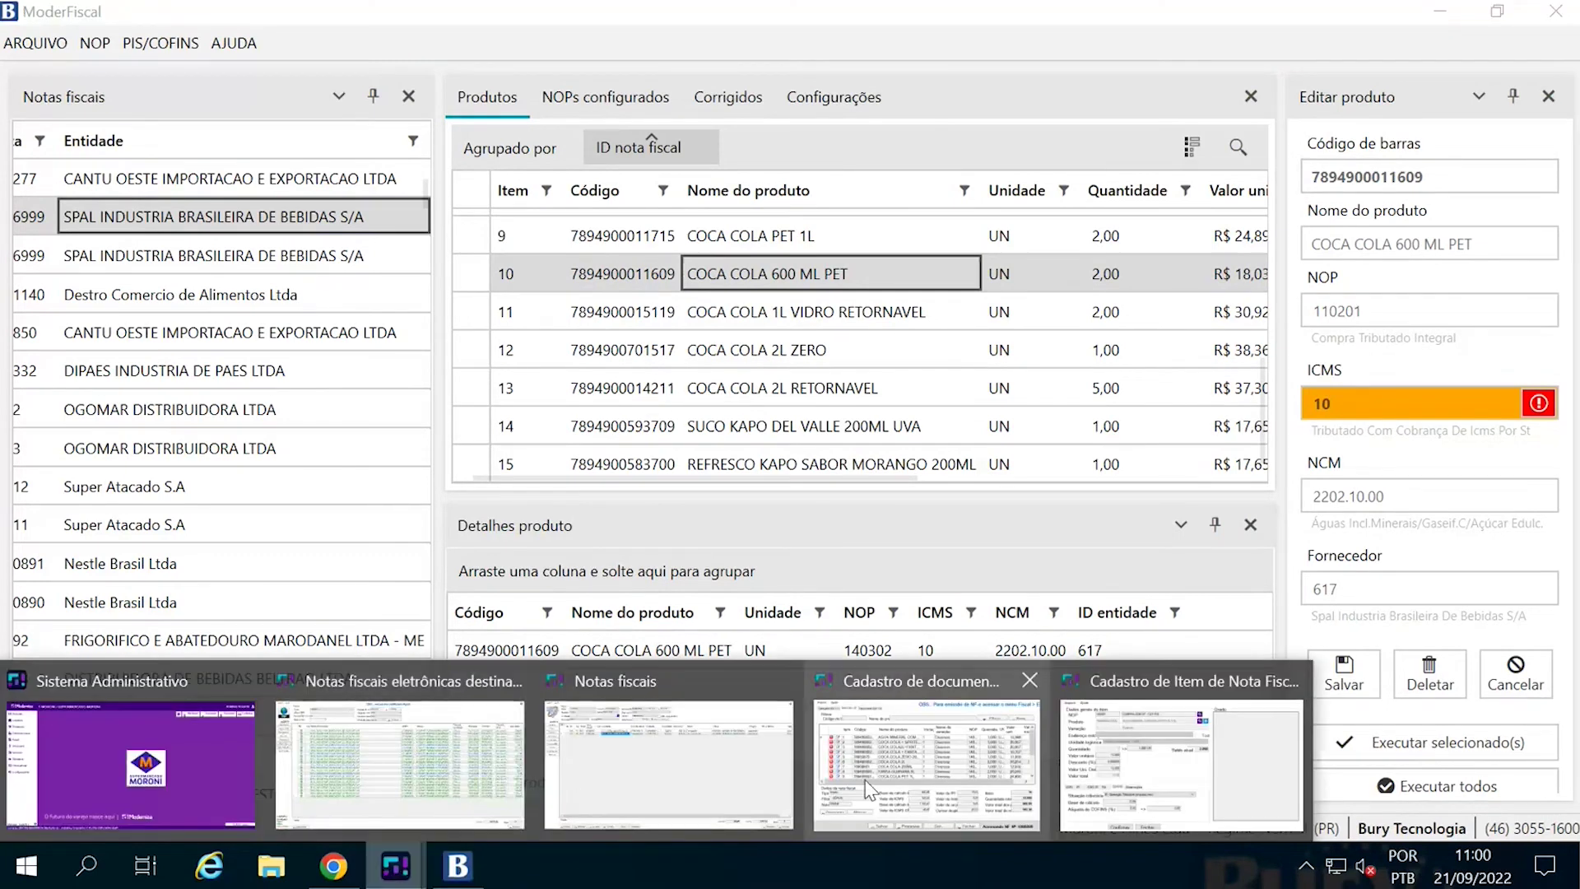
click(865, 789)
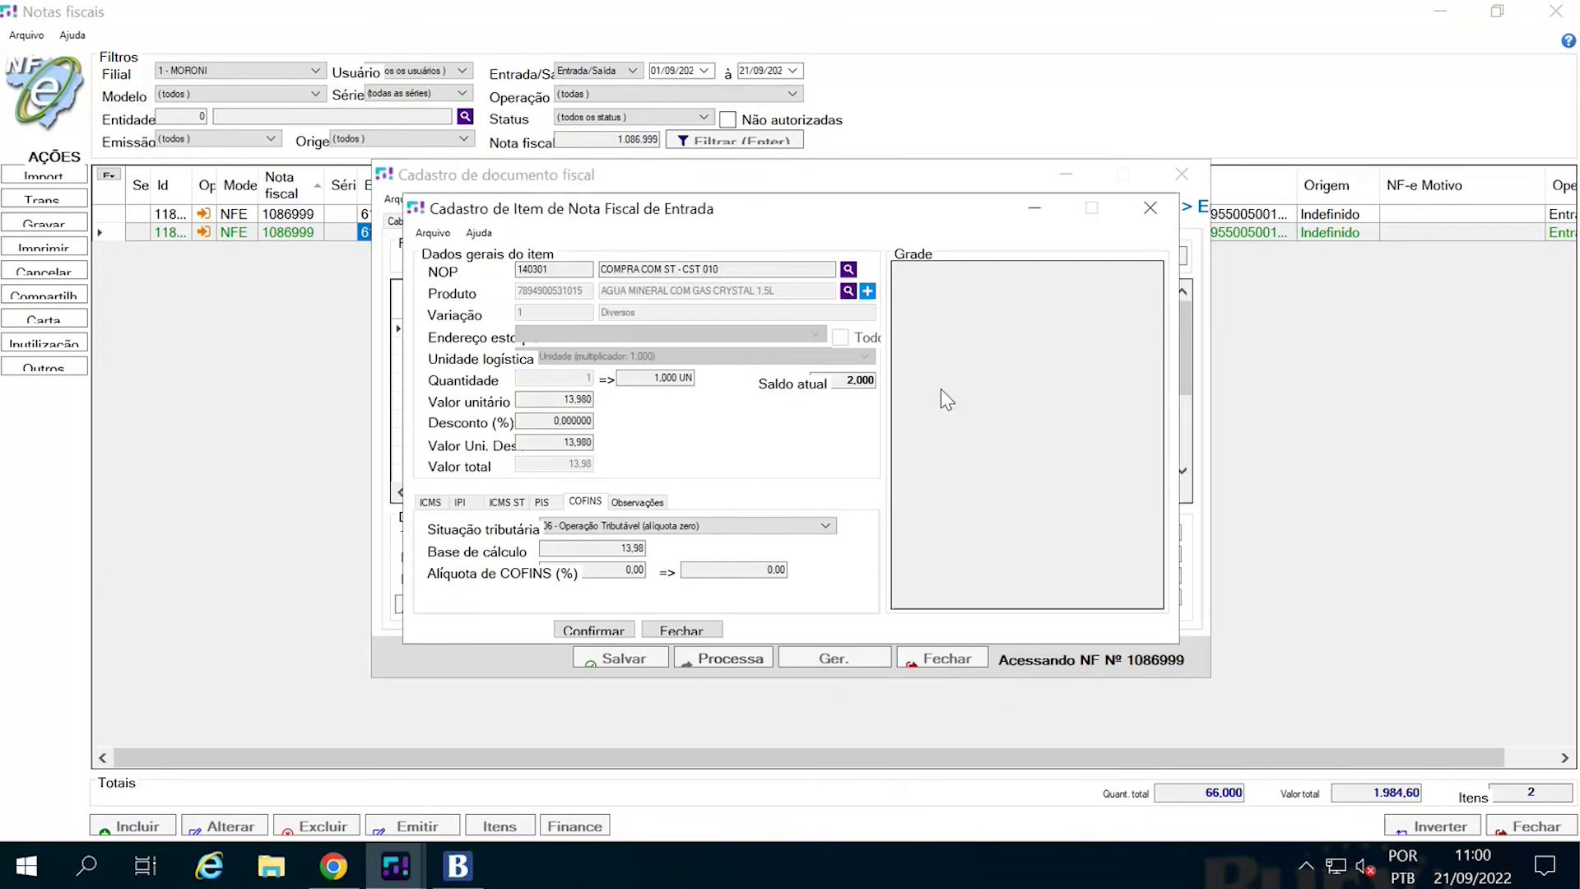
click(698, 630)
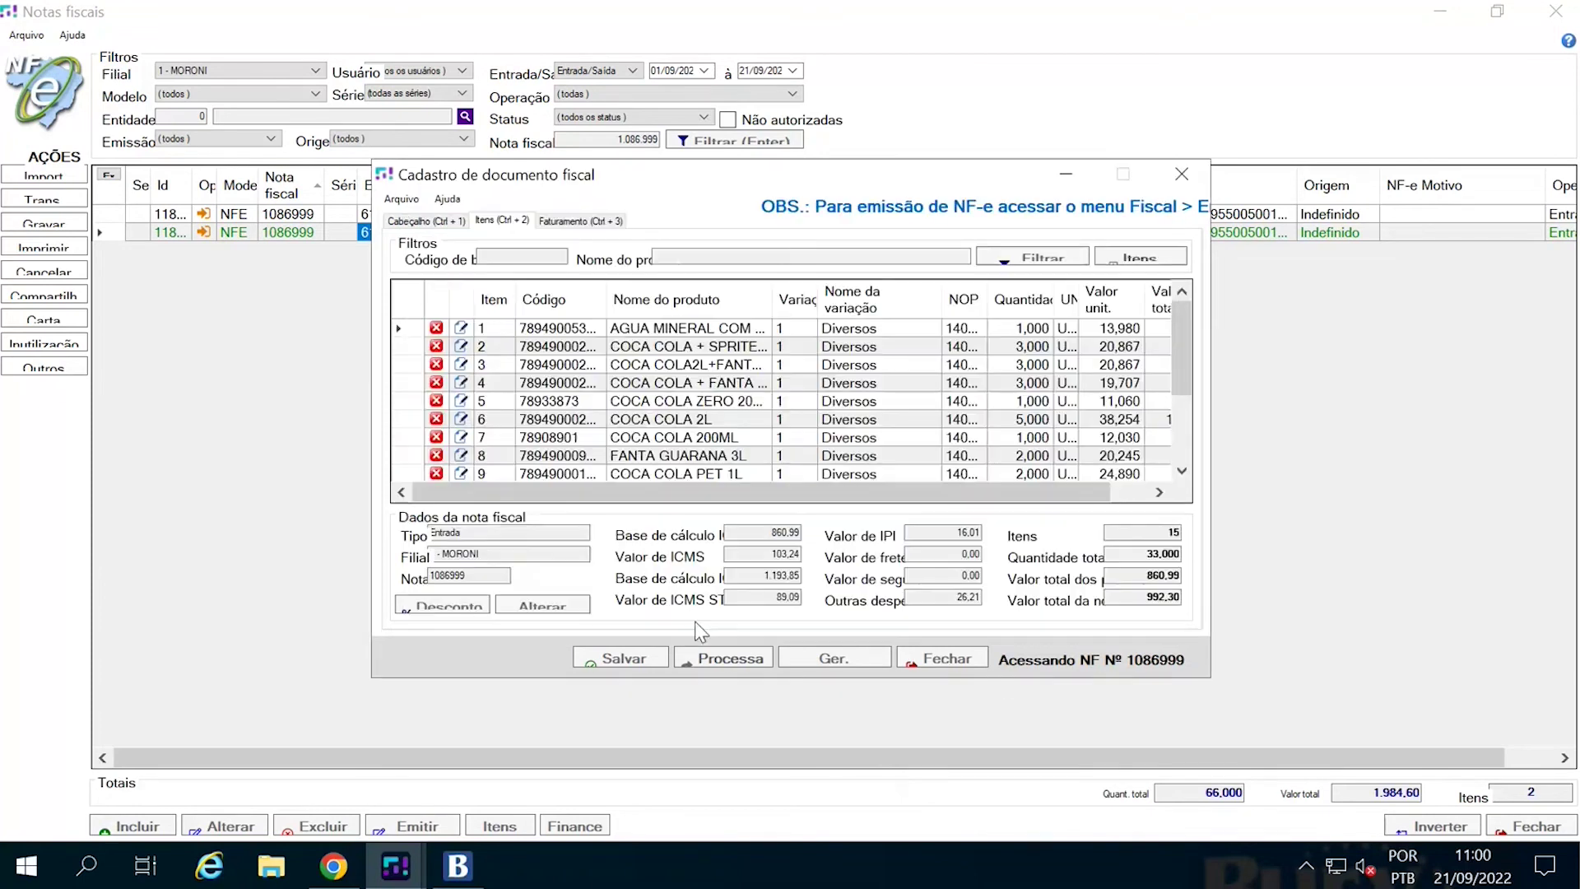
click(975, 669)
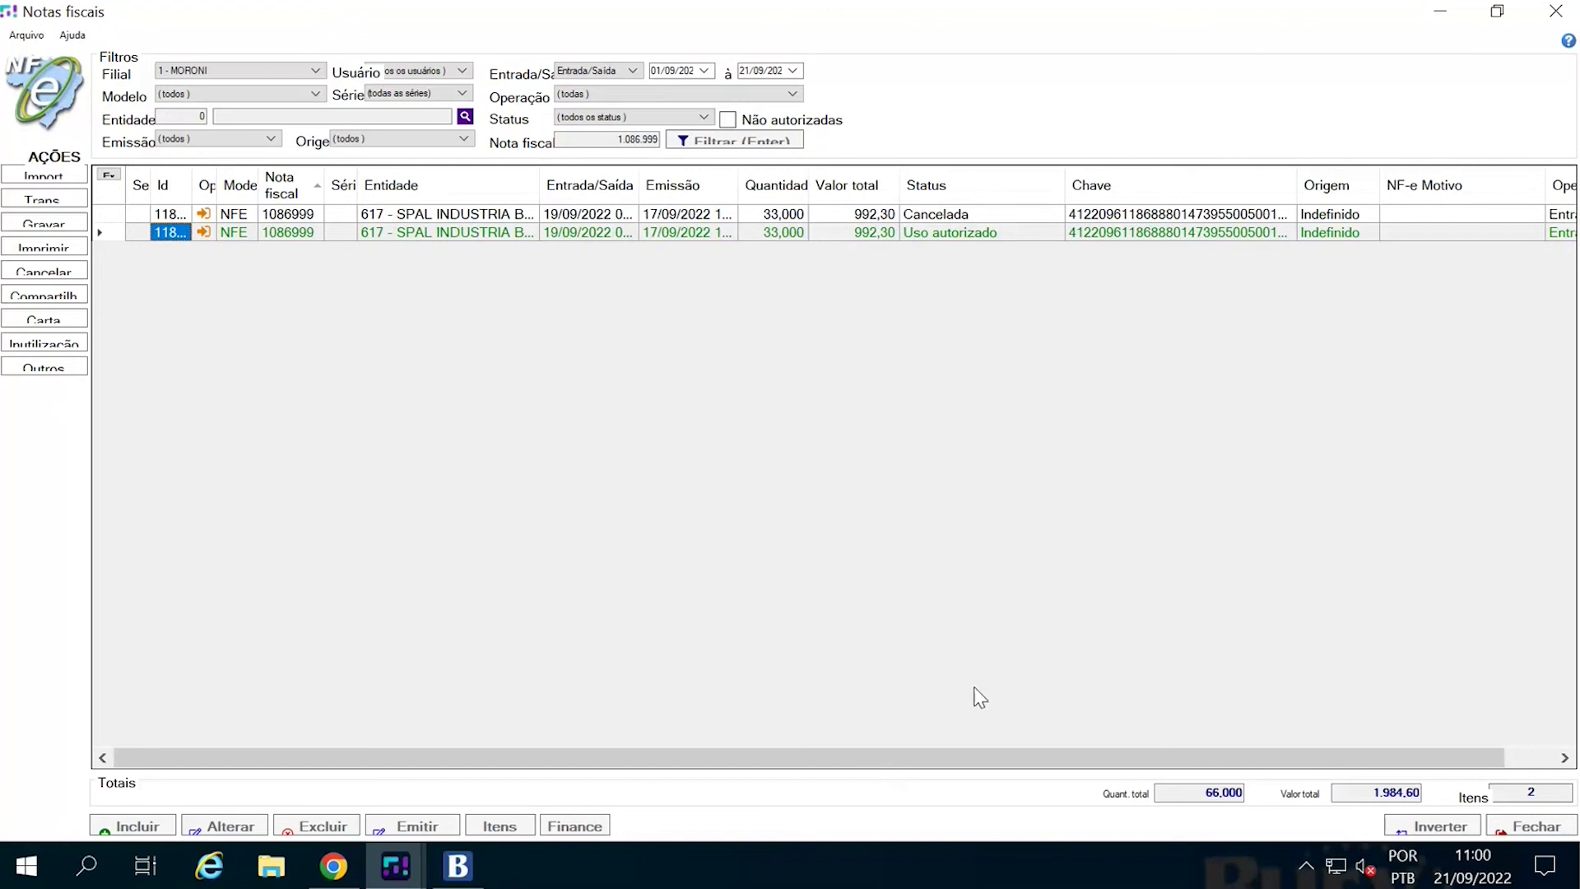
Switch to ModerFiscal and inspect the supplier code and saved fiscal details of COCA COLA 600 ML PET.
click(459, 866)
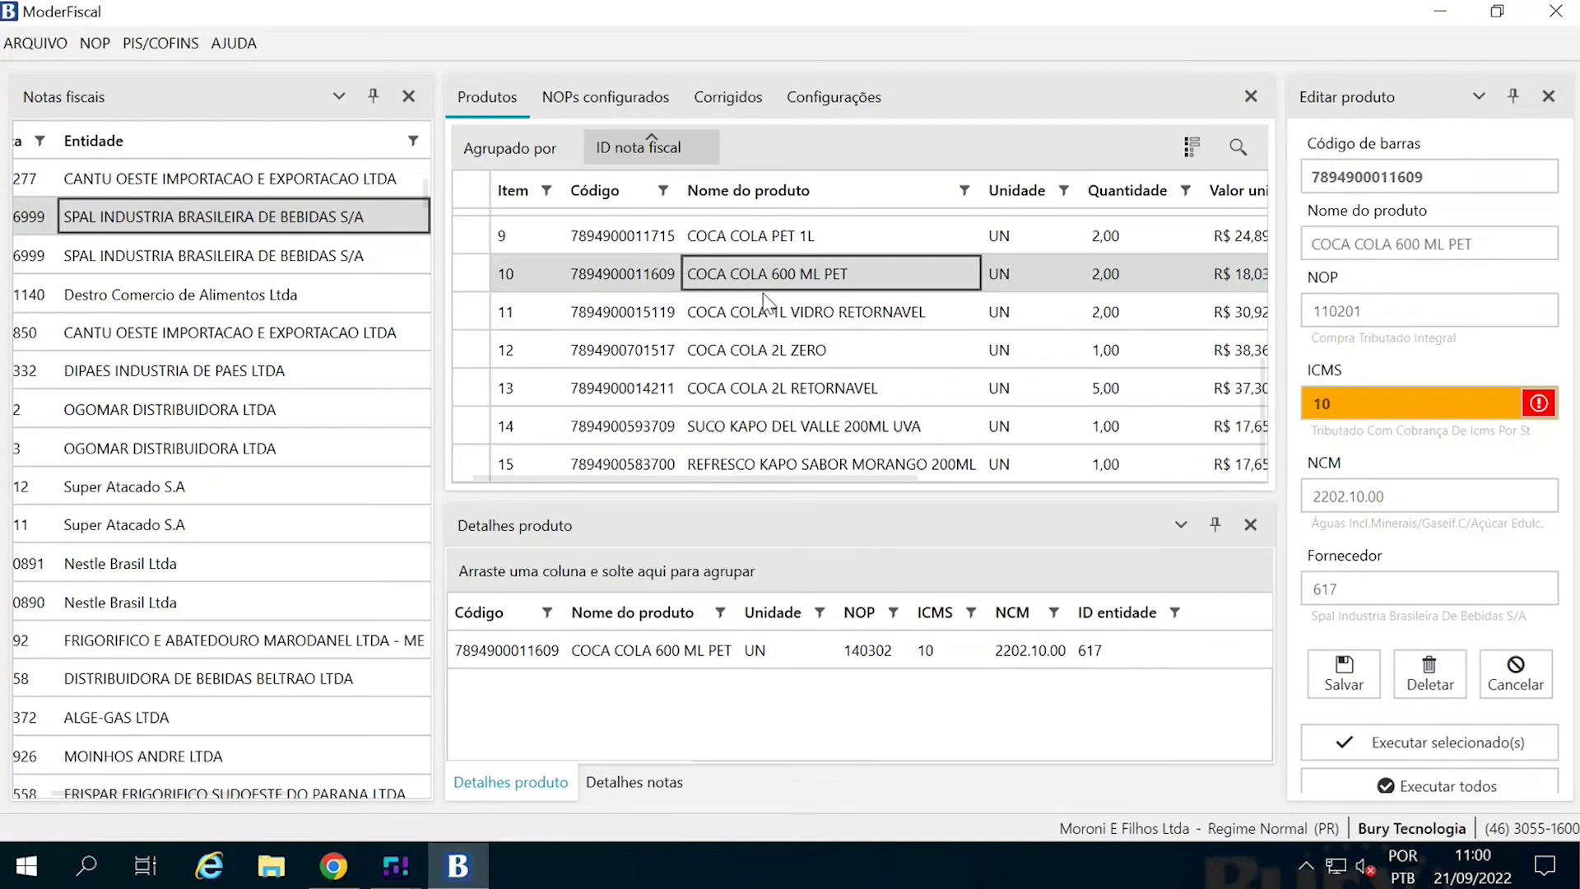
click(86, 224)
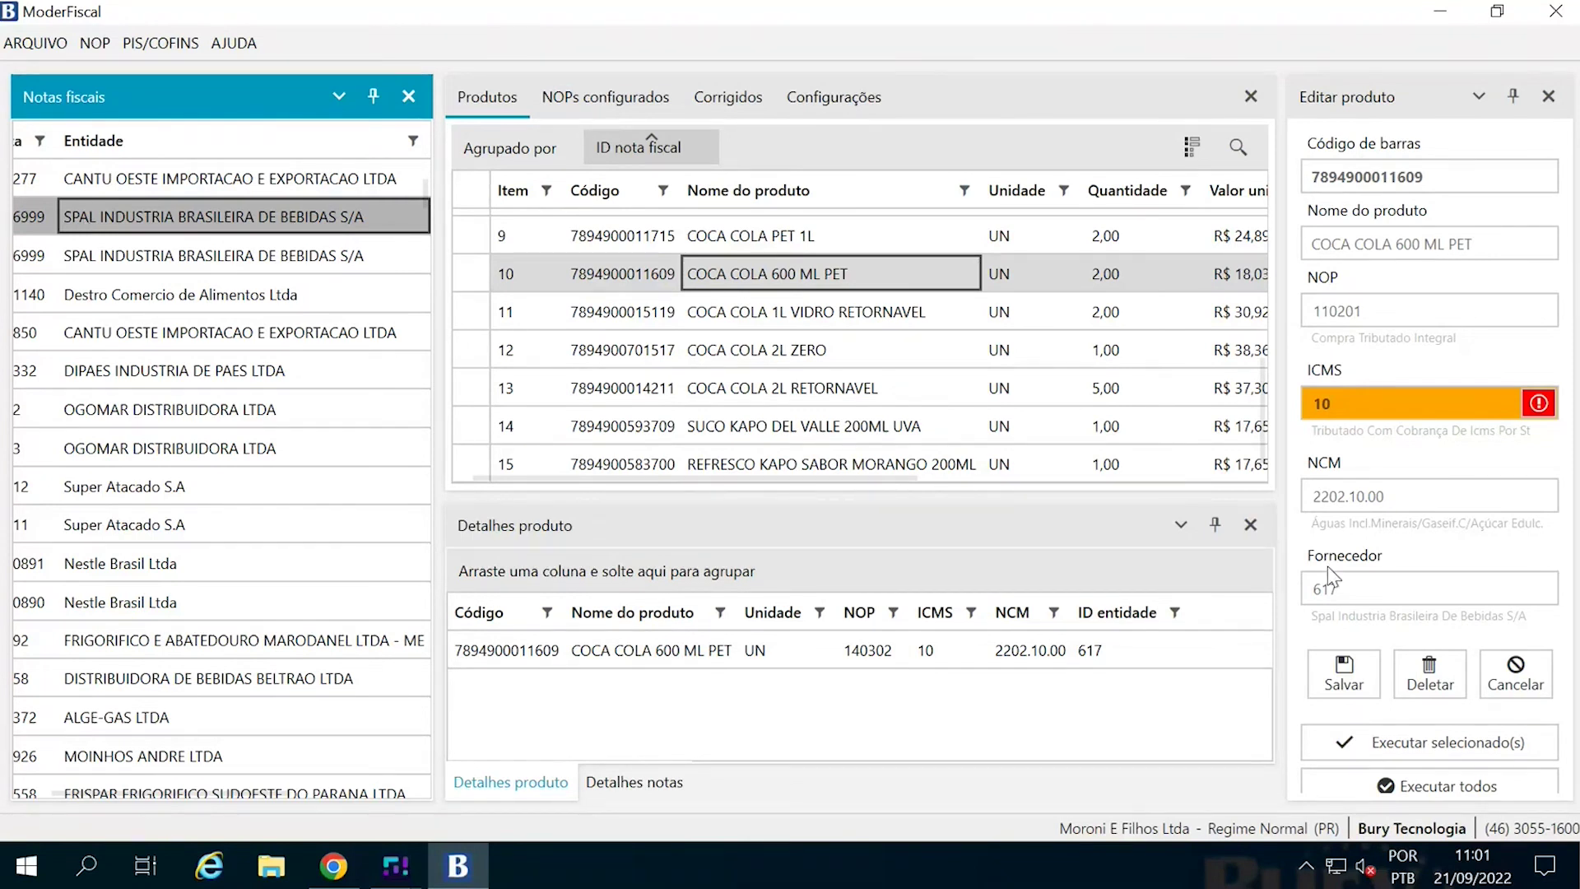
click(1306, 586)
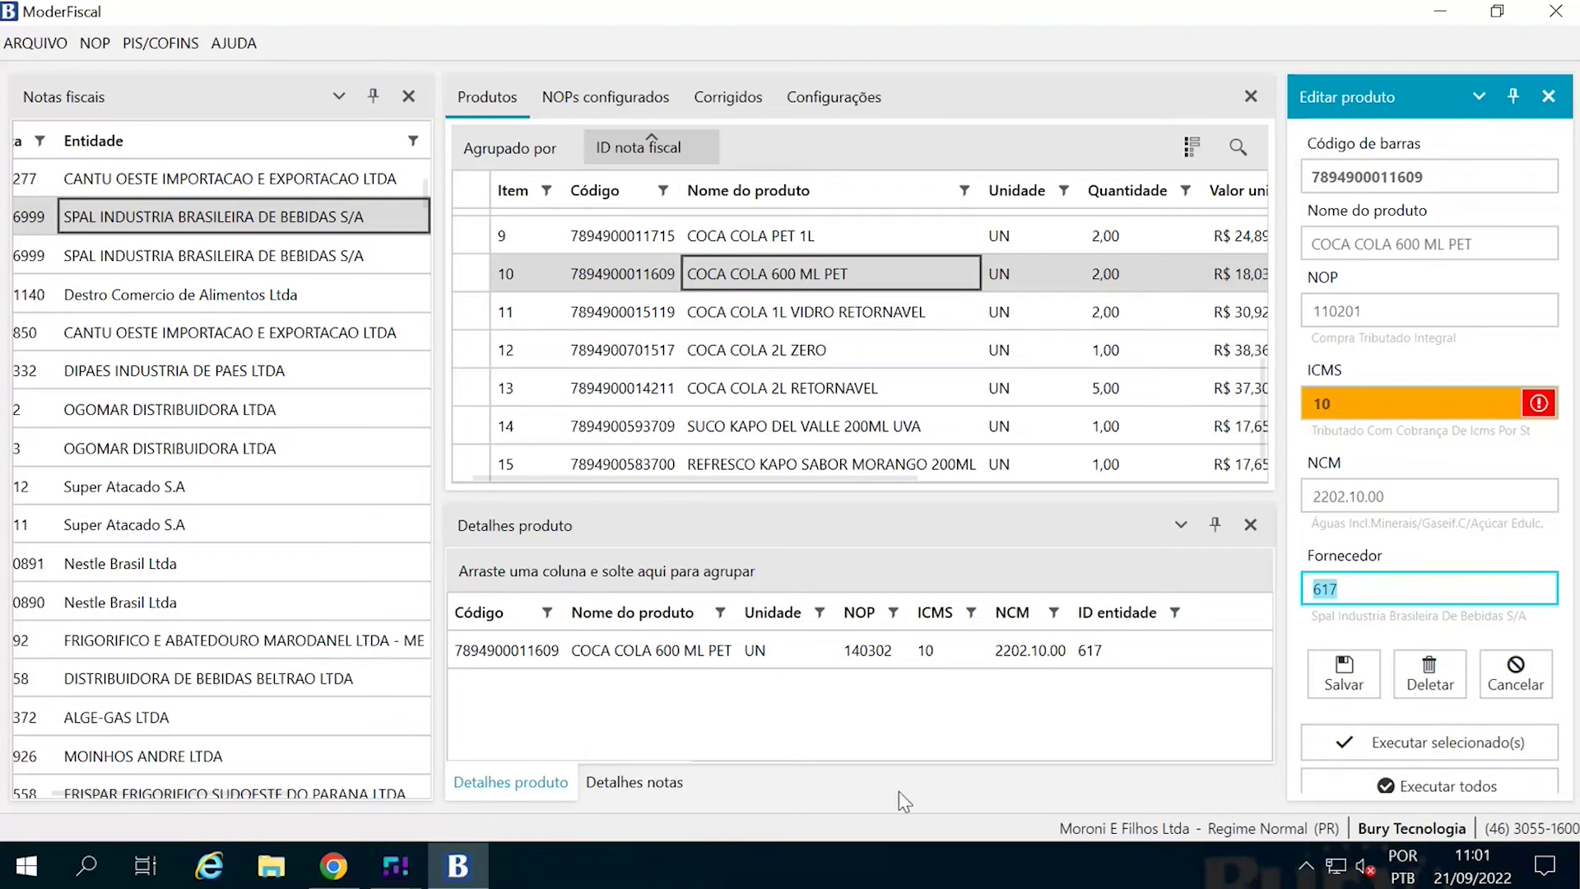
click(684, 649)
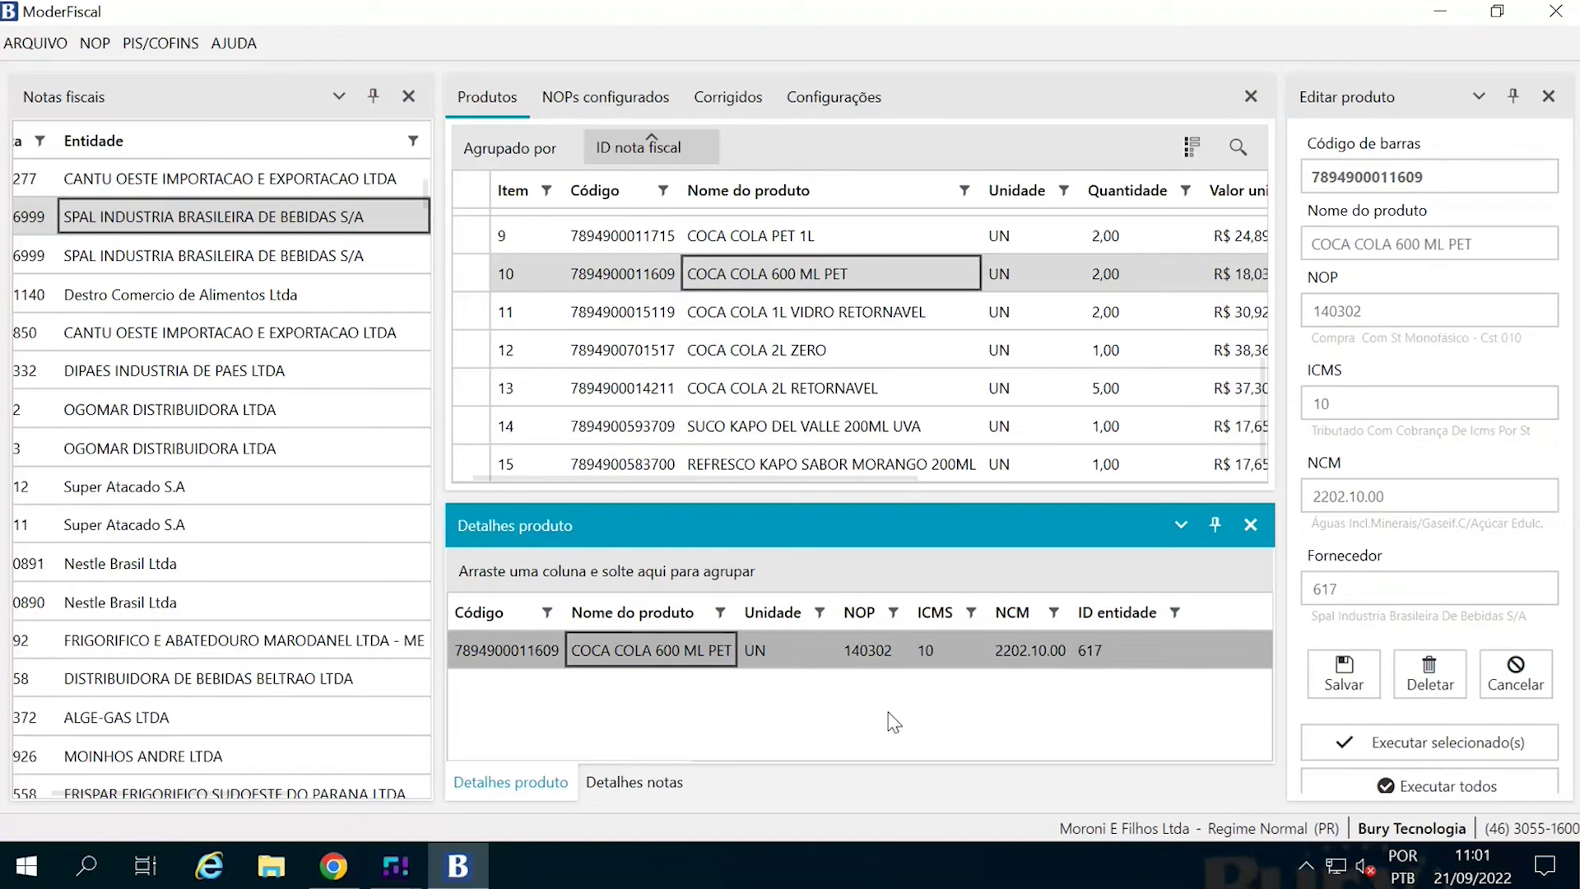
click(1108, 656)
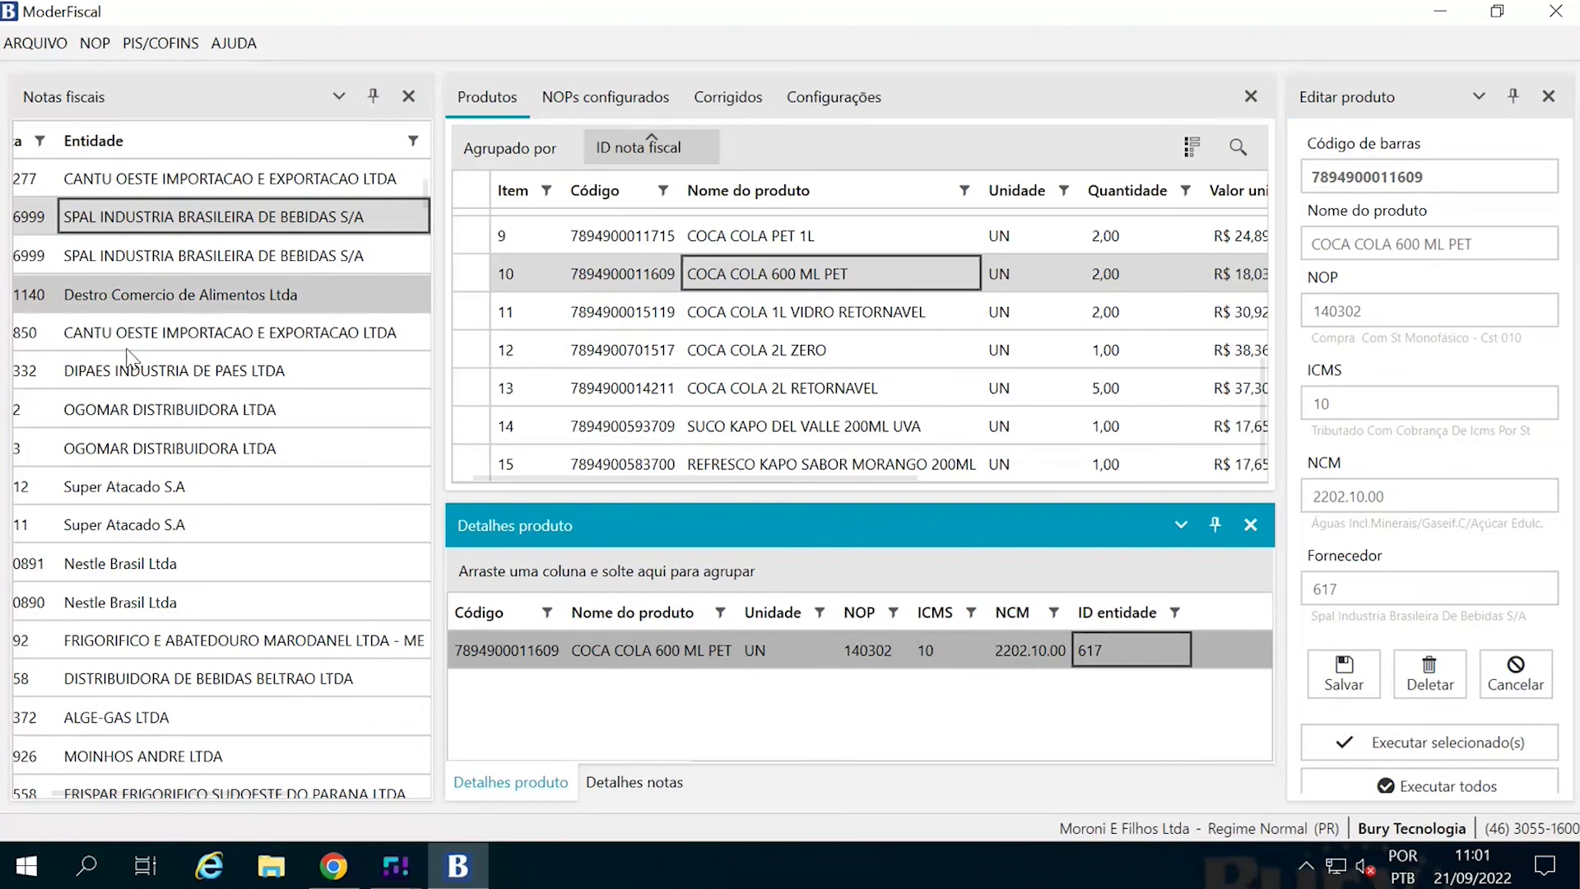
Inspect the fiscal details of PAO FRANCES-KG in the DIPAES invoice and of COCA COLA + SPRITE 2L in the first SPAL invoice.
click(375, 377)
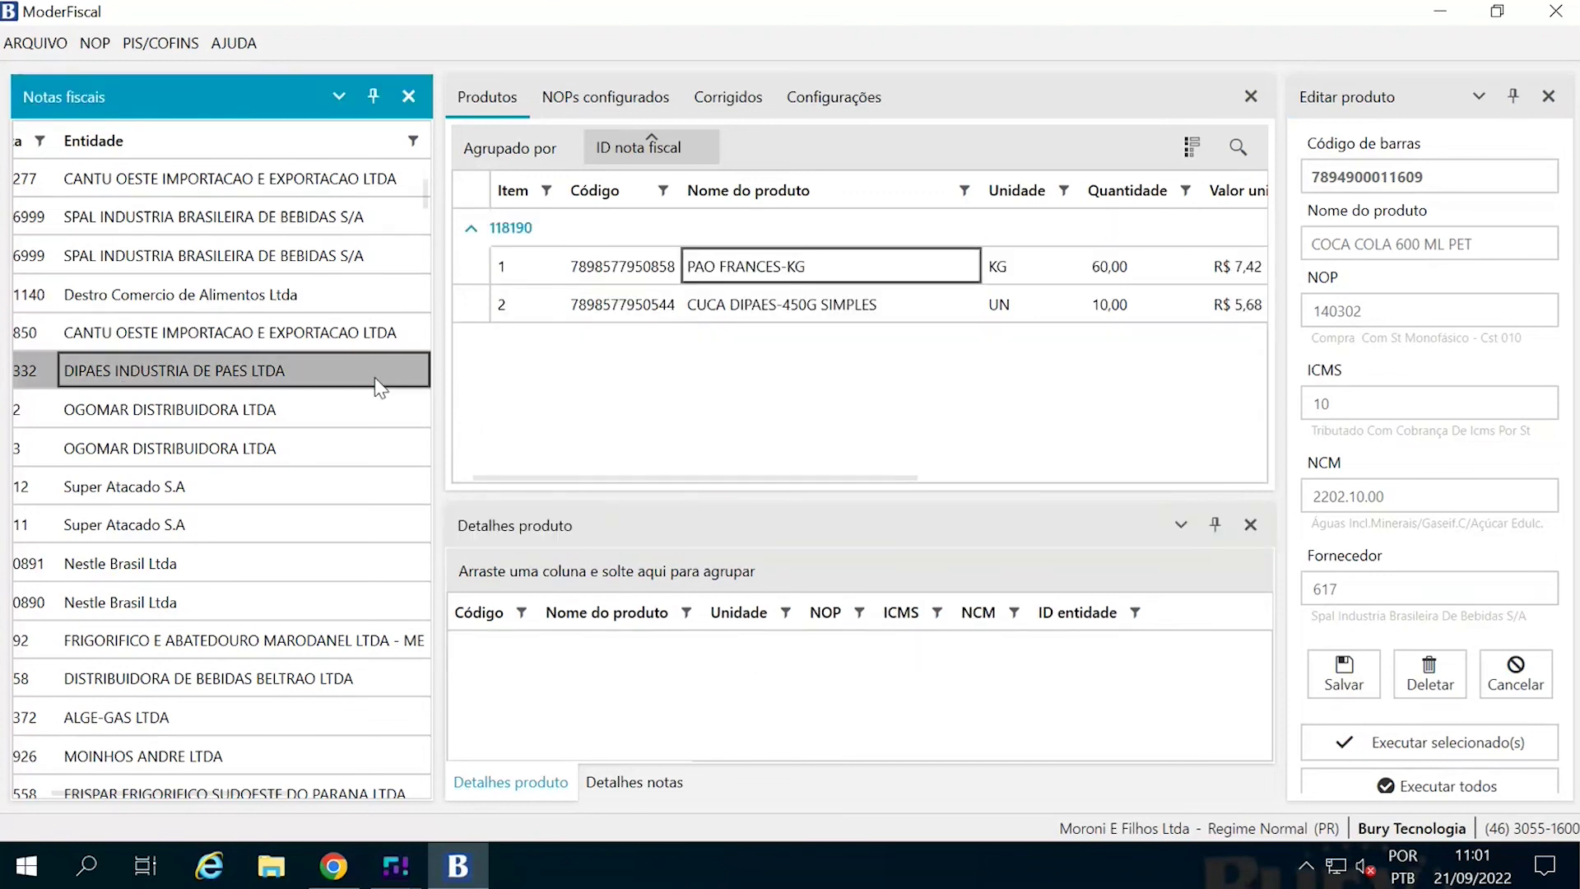
click(701, 264)
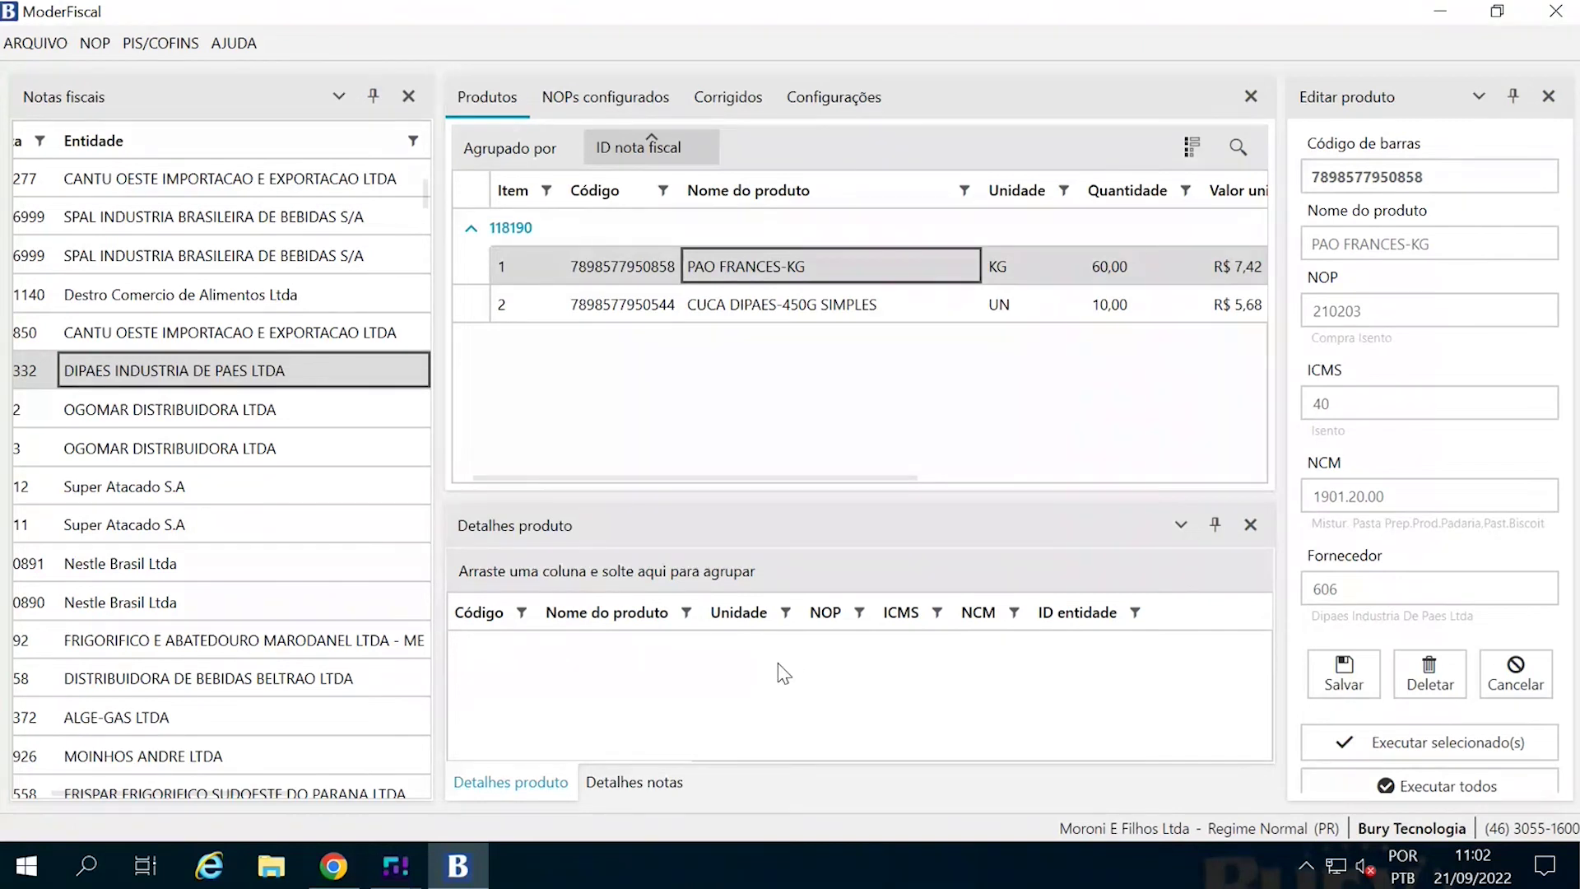
click(138, 221)
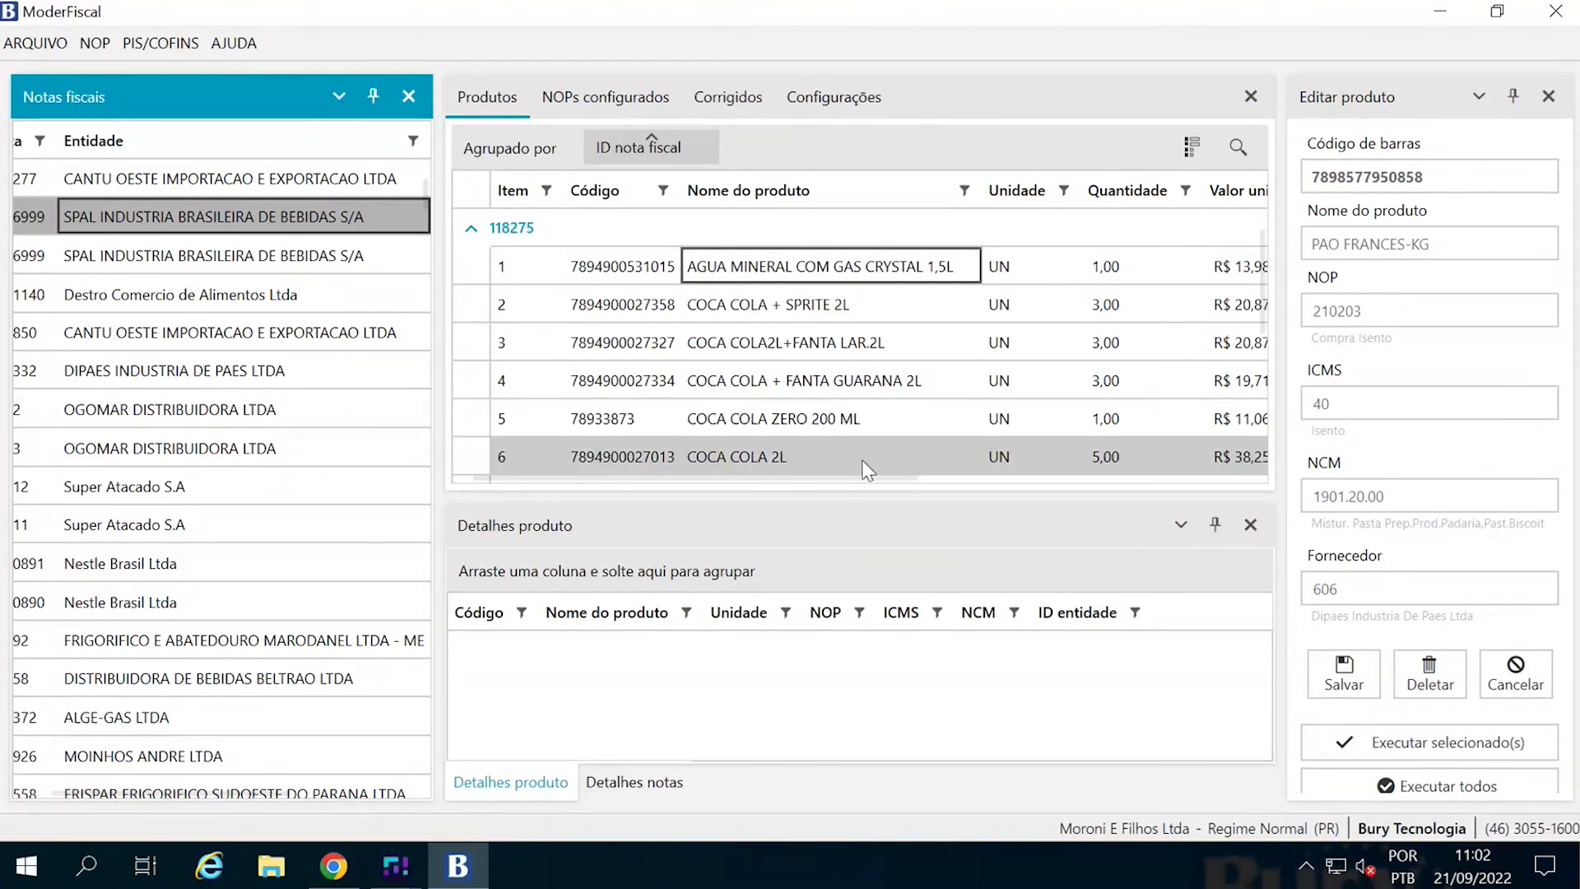
click(879, 686)
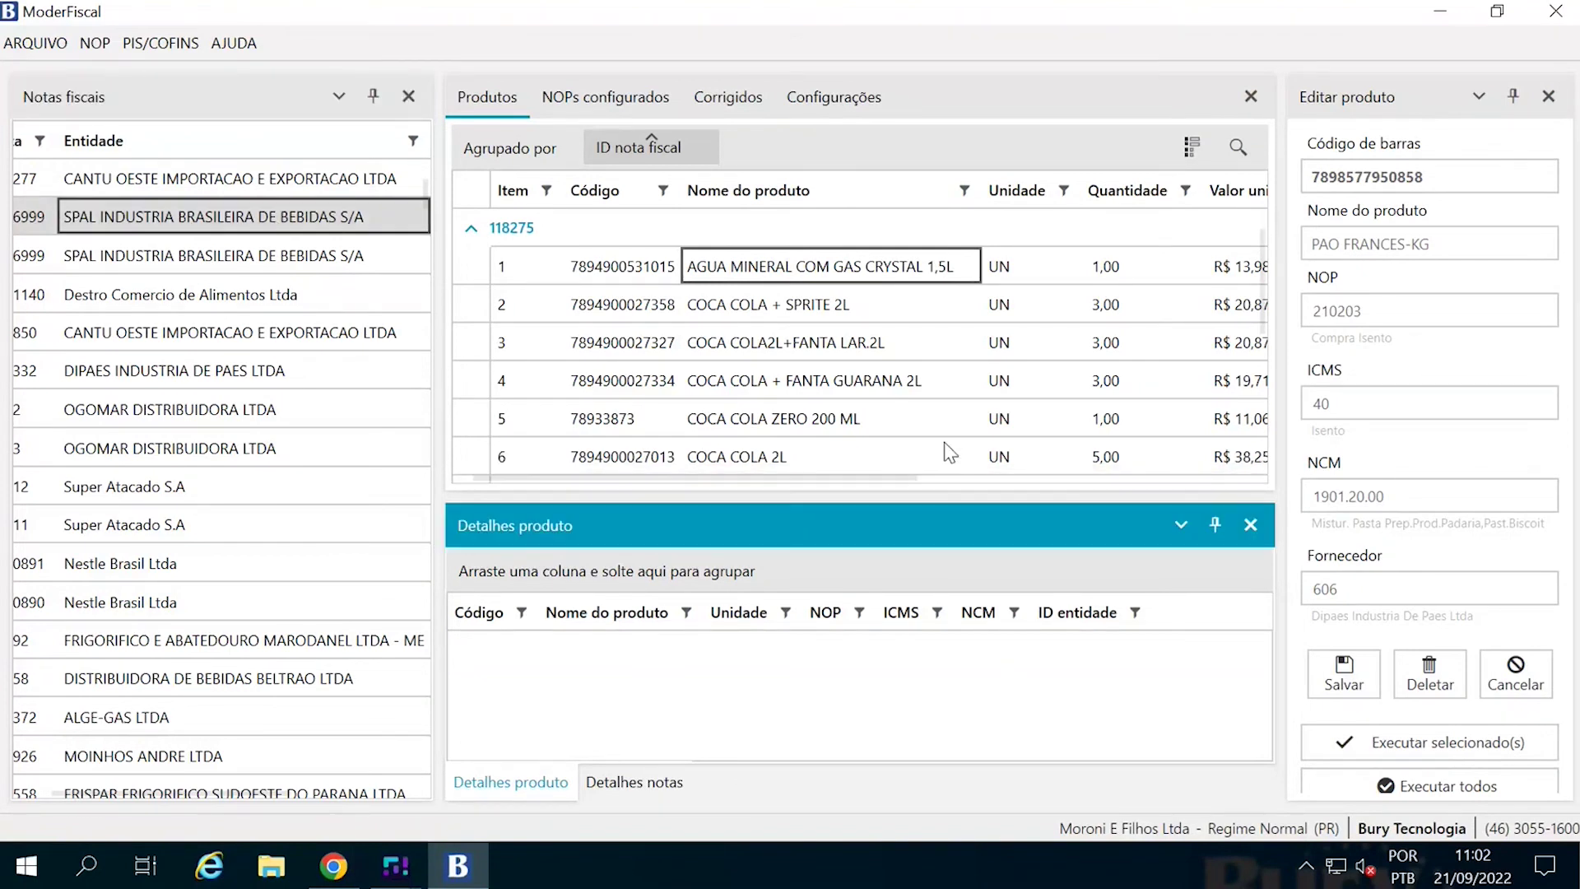
click(803, 314)
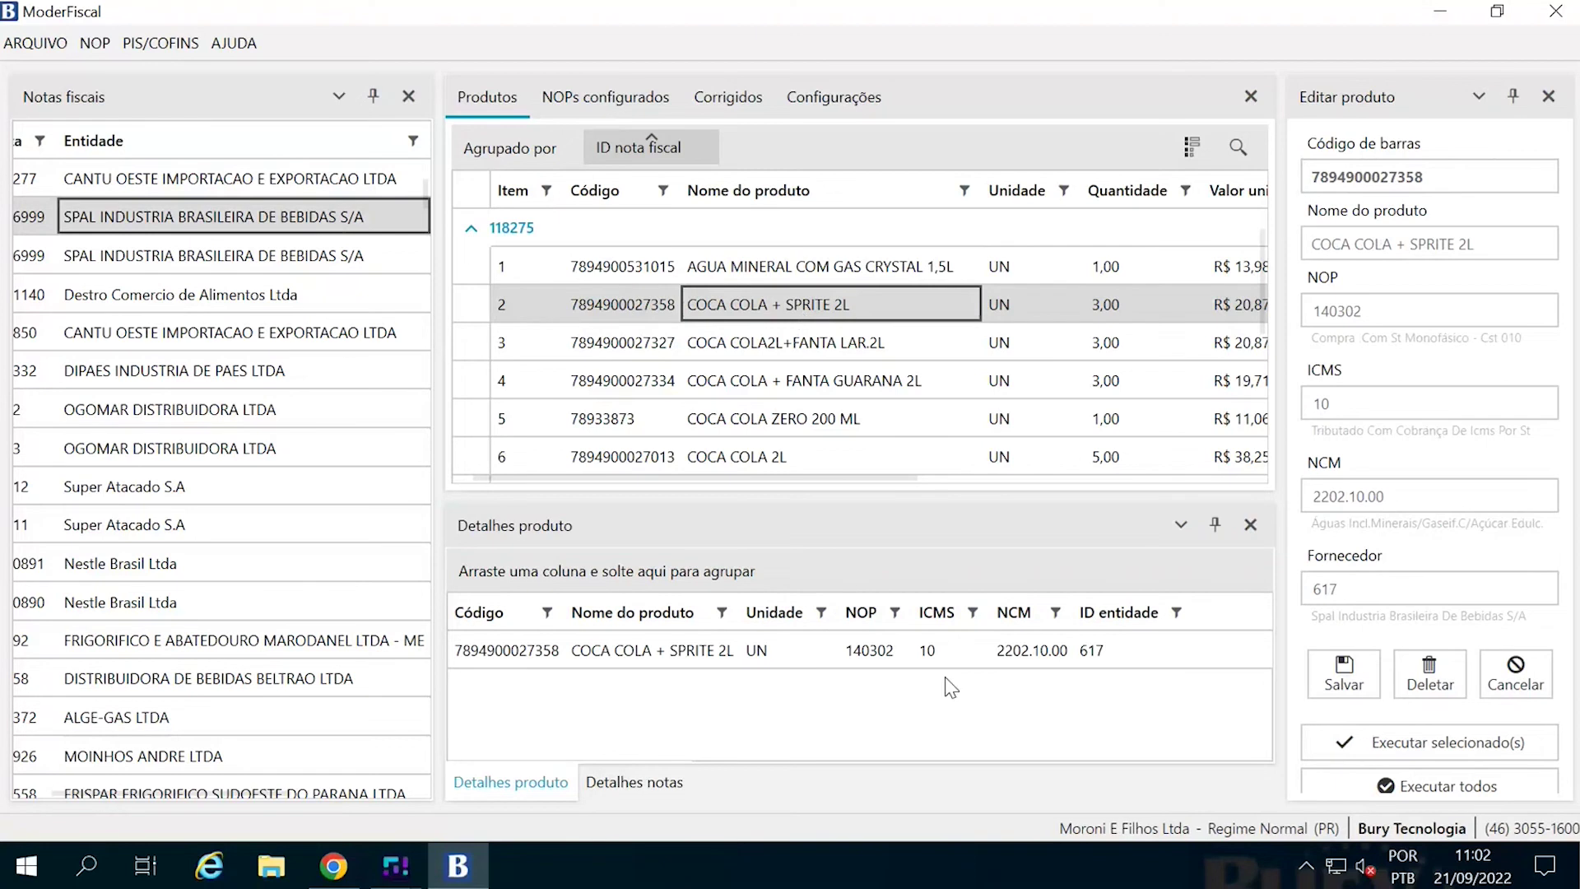
click(1124, 659)
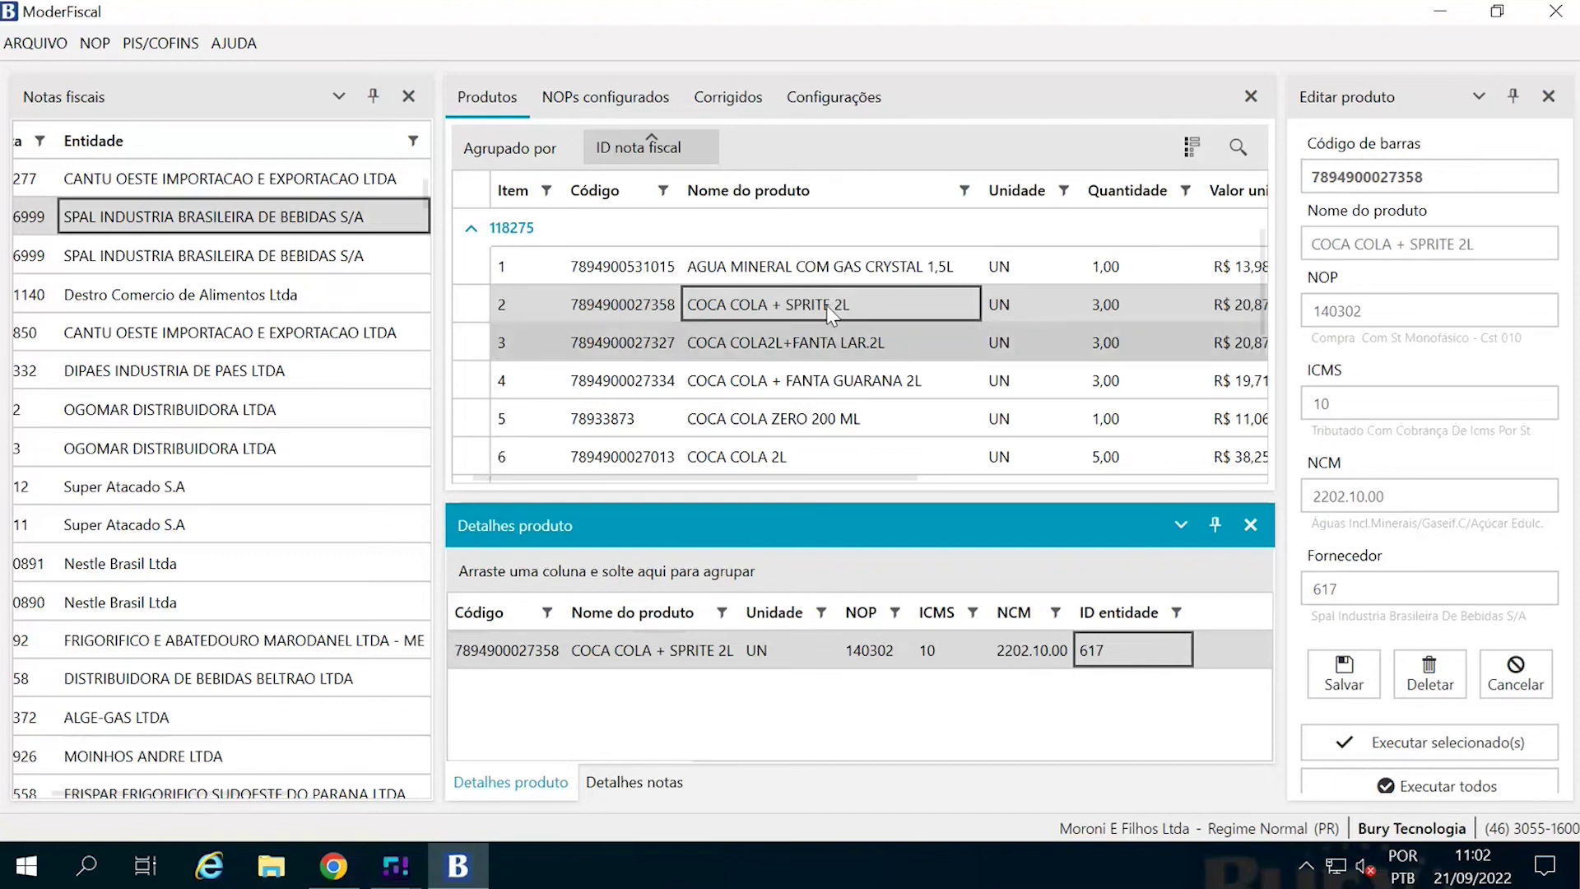
Clear the supplier of COCA COLA + SPRITE 2L so its fiscal record applies to all suppliers, and save it.
click(610, 316)
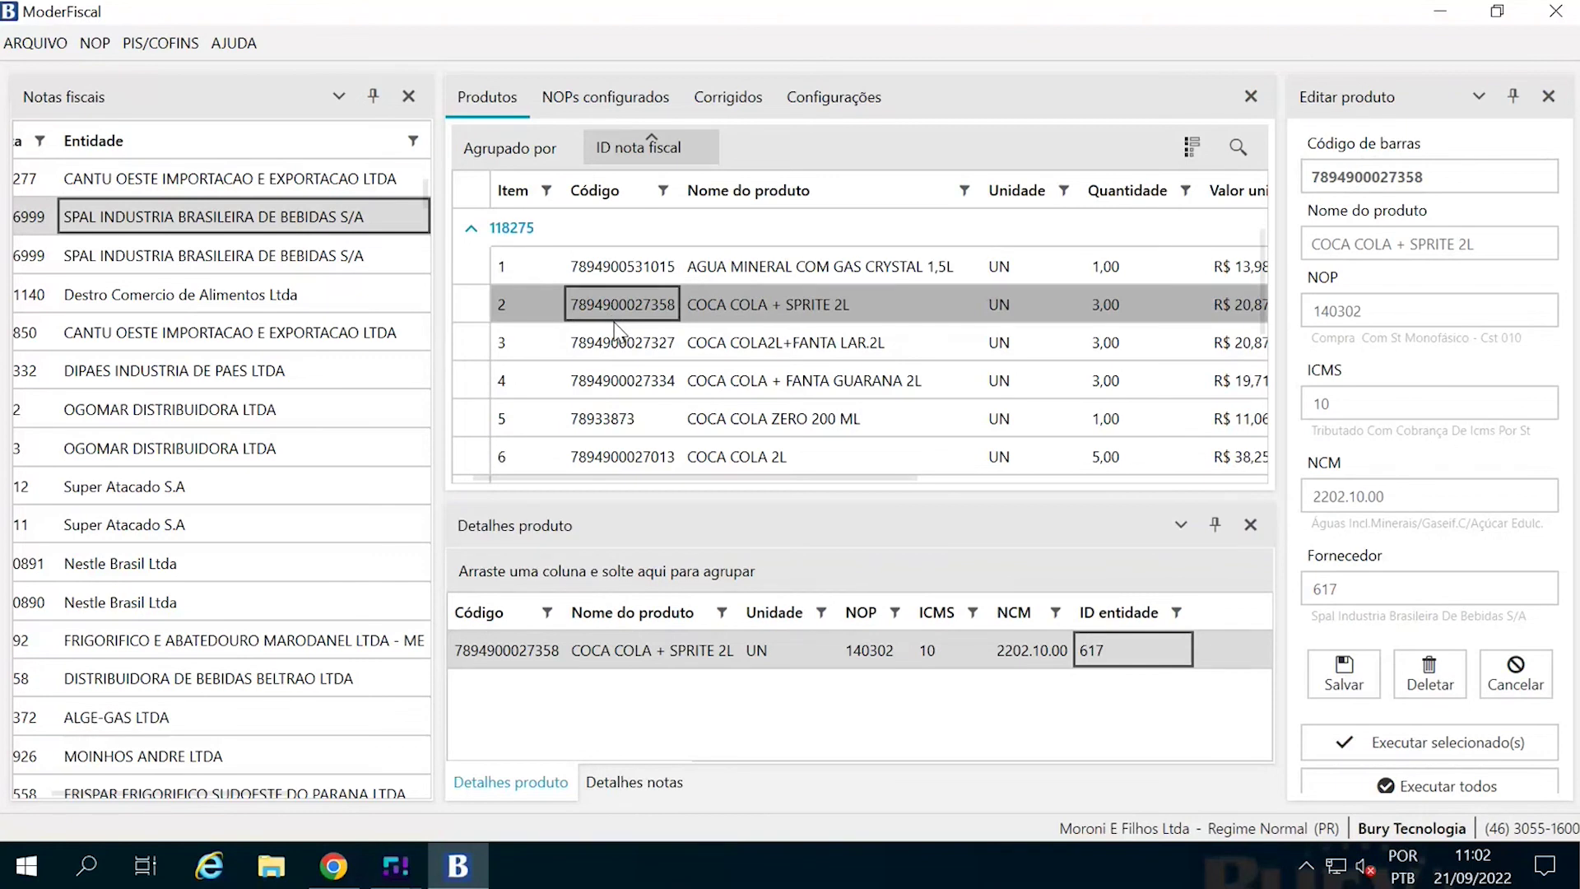
ctrl+click(618, 334)
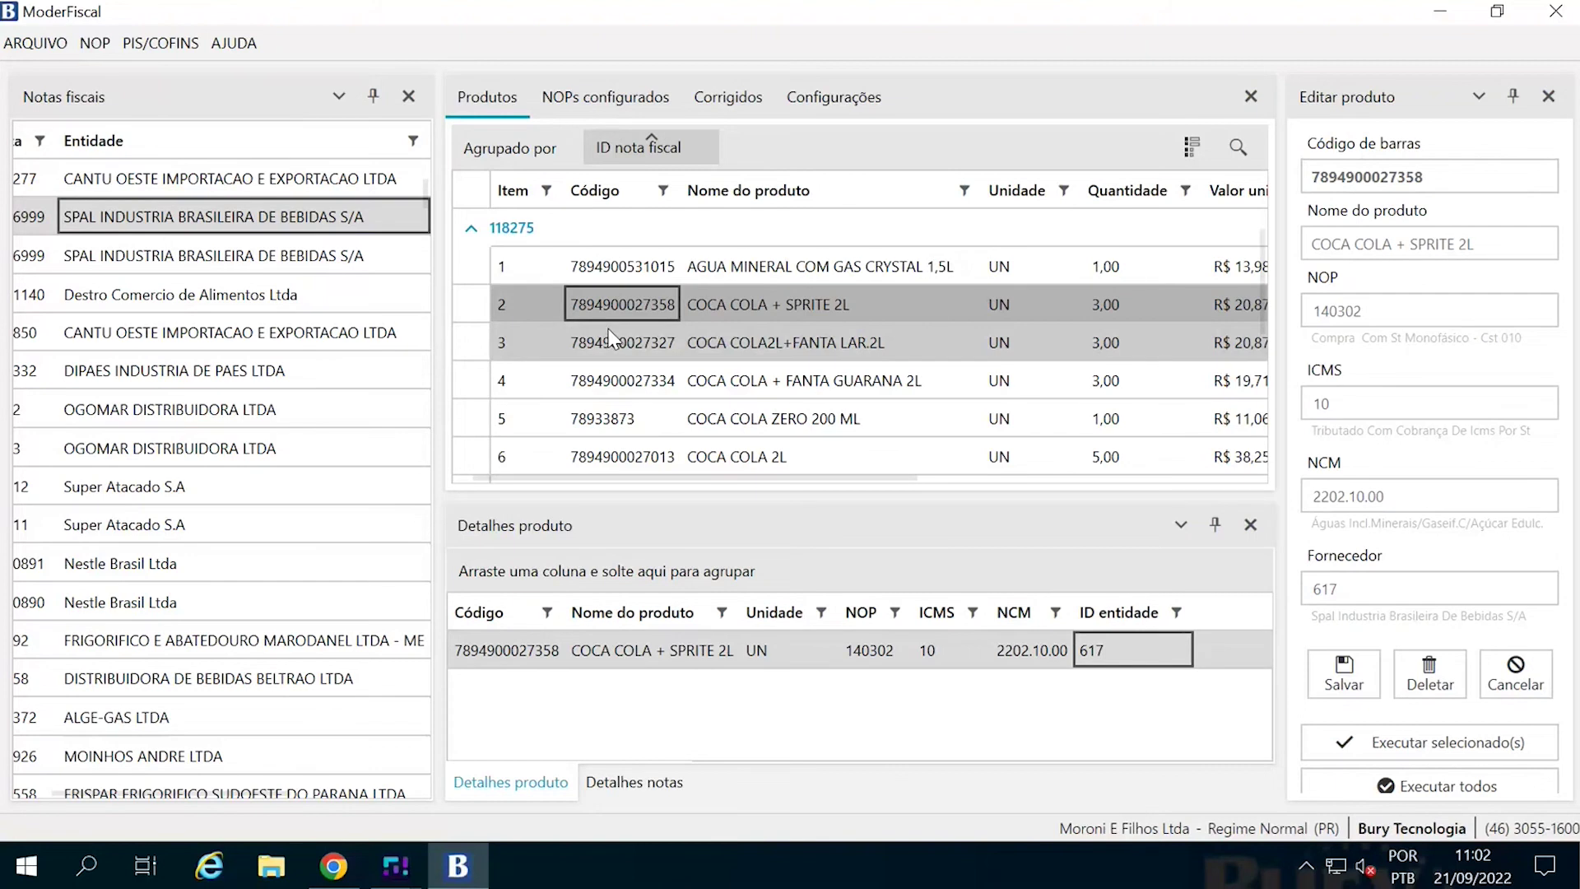
click(623, 318)
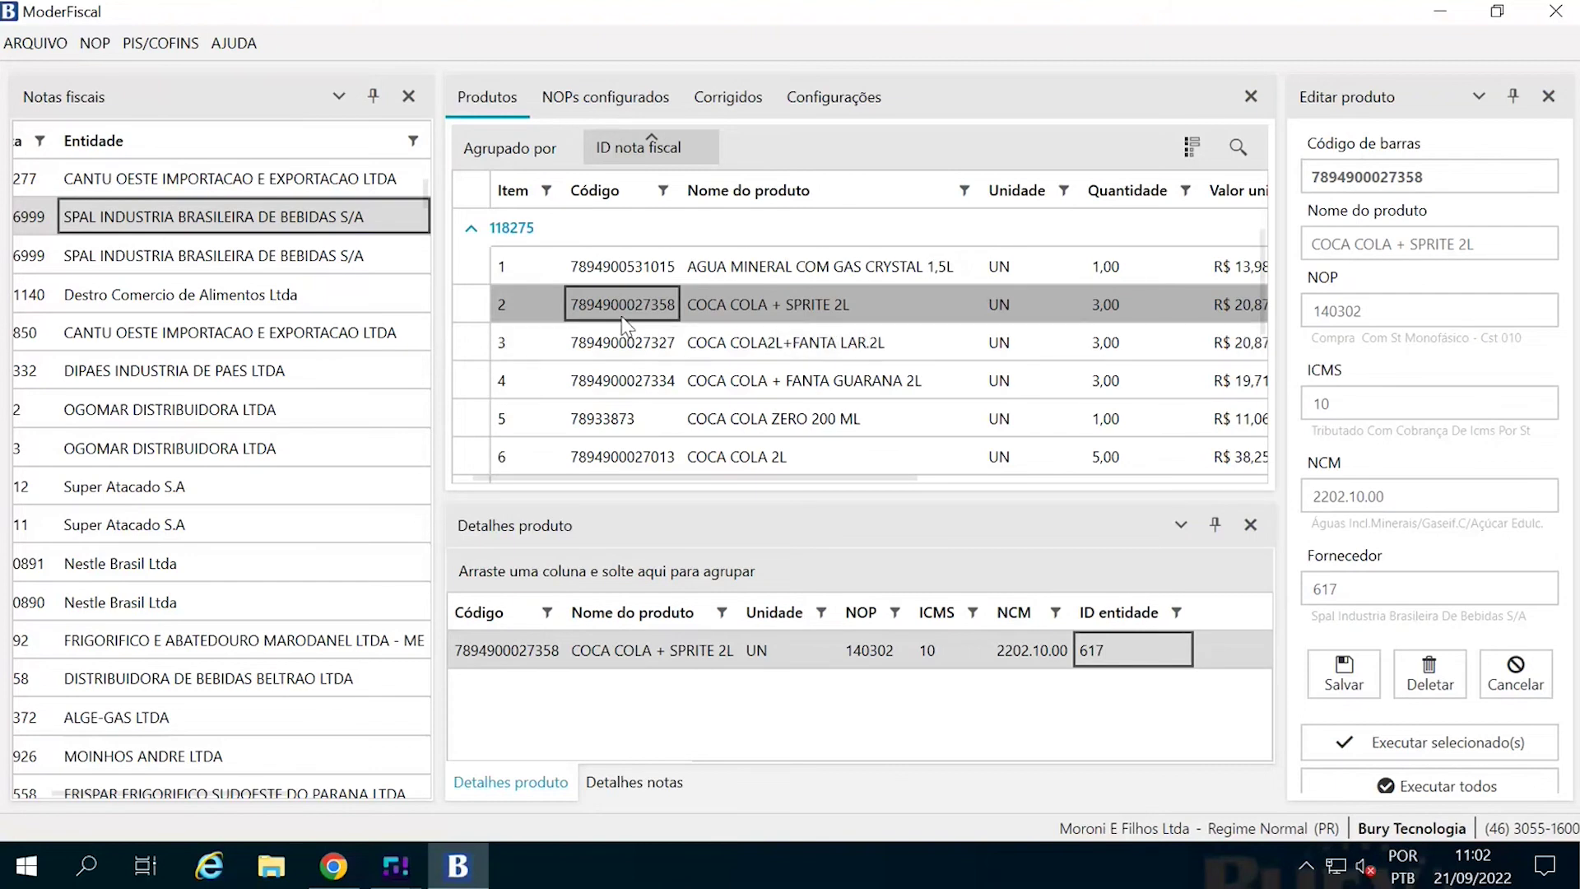
click(768, 311)
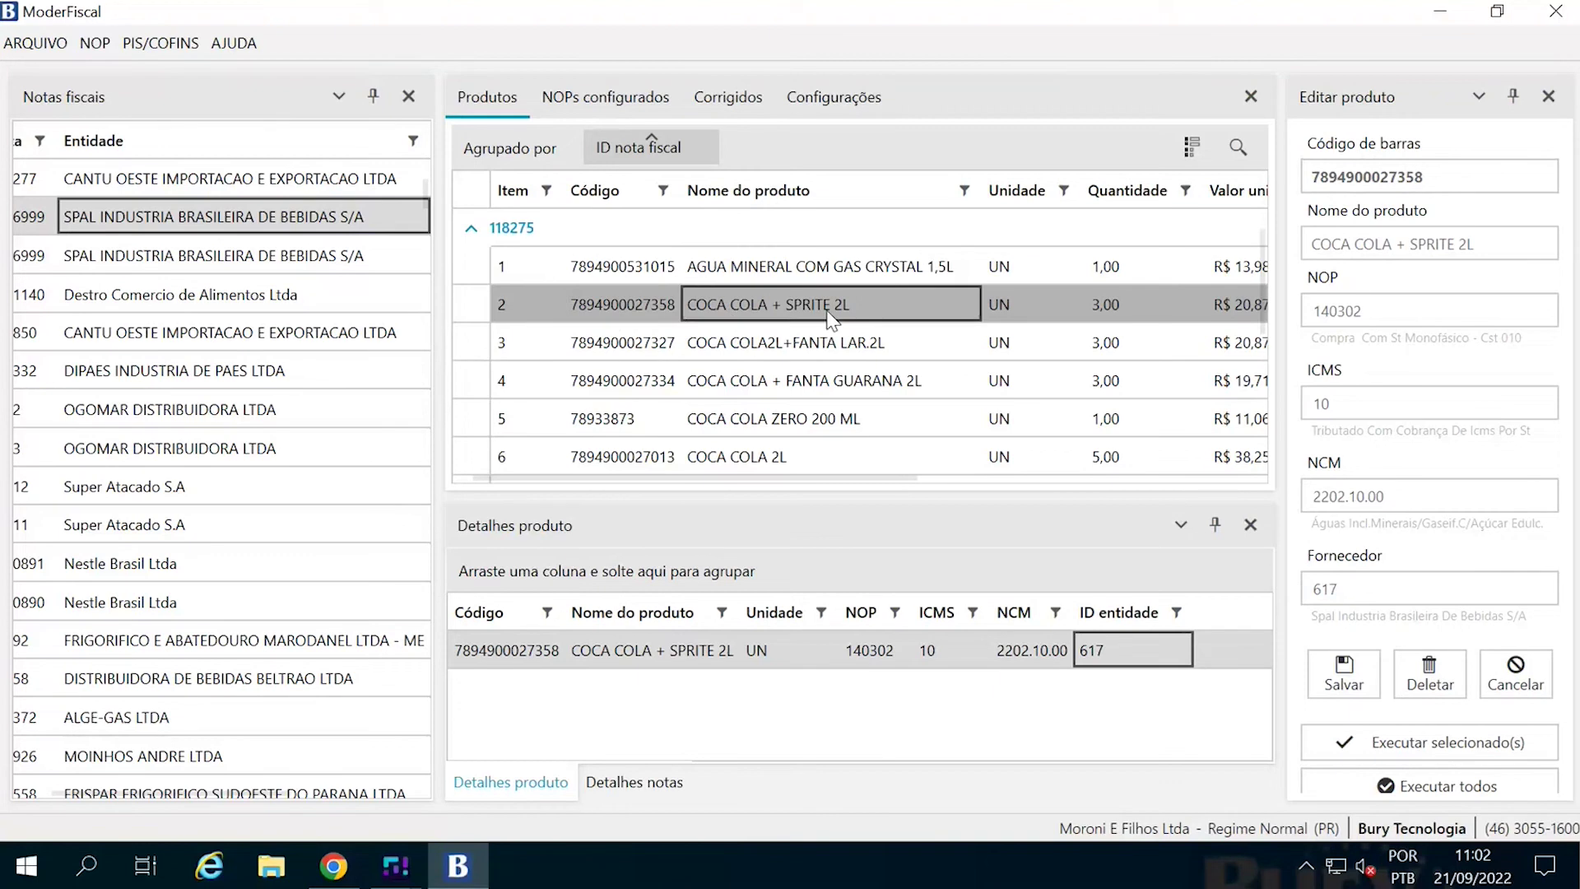
click(1409, 594)
drag(1409, 594, 1129, 593)
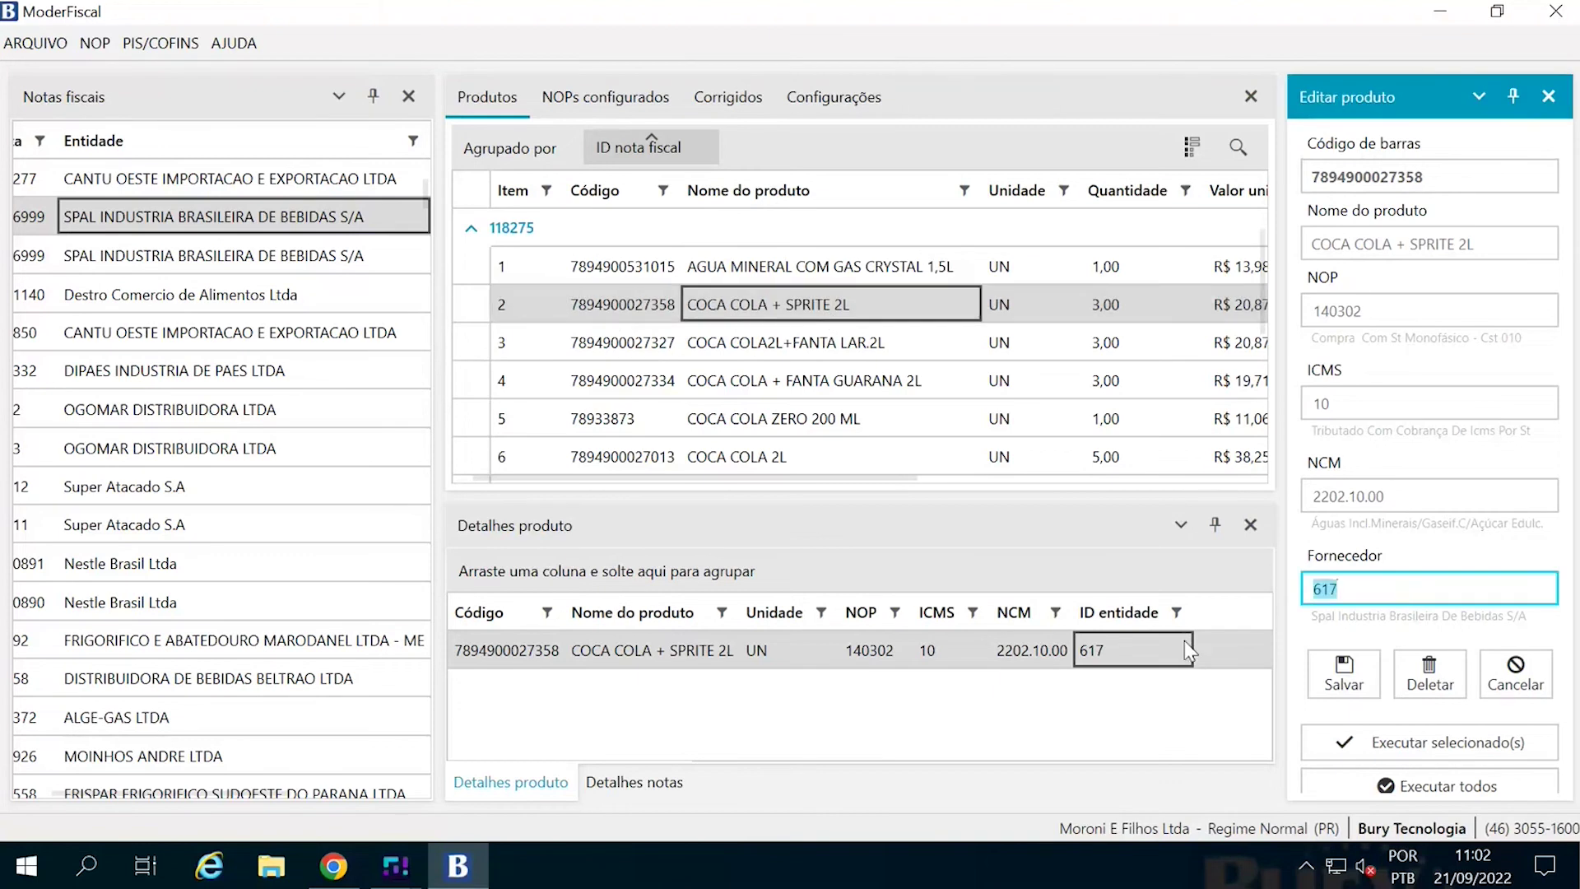
key(BackSpace)
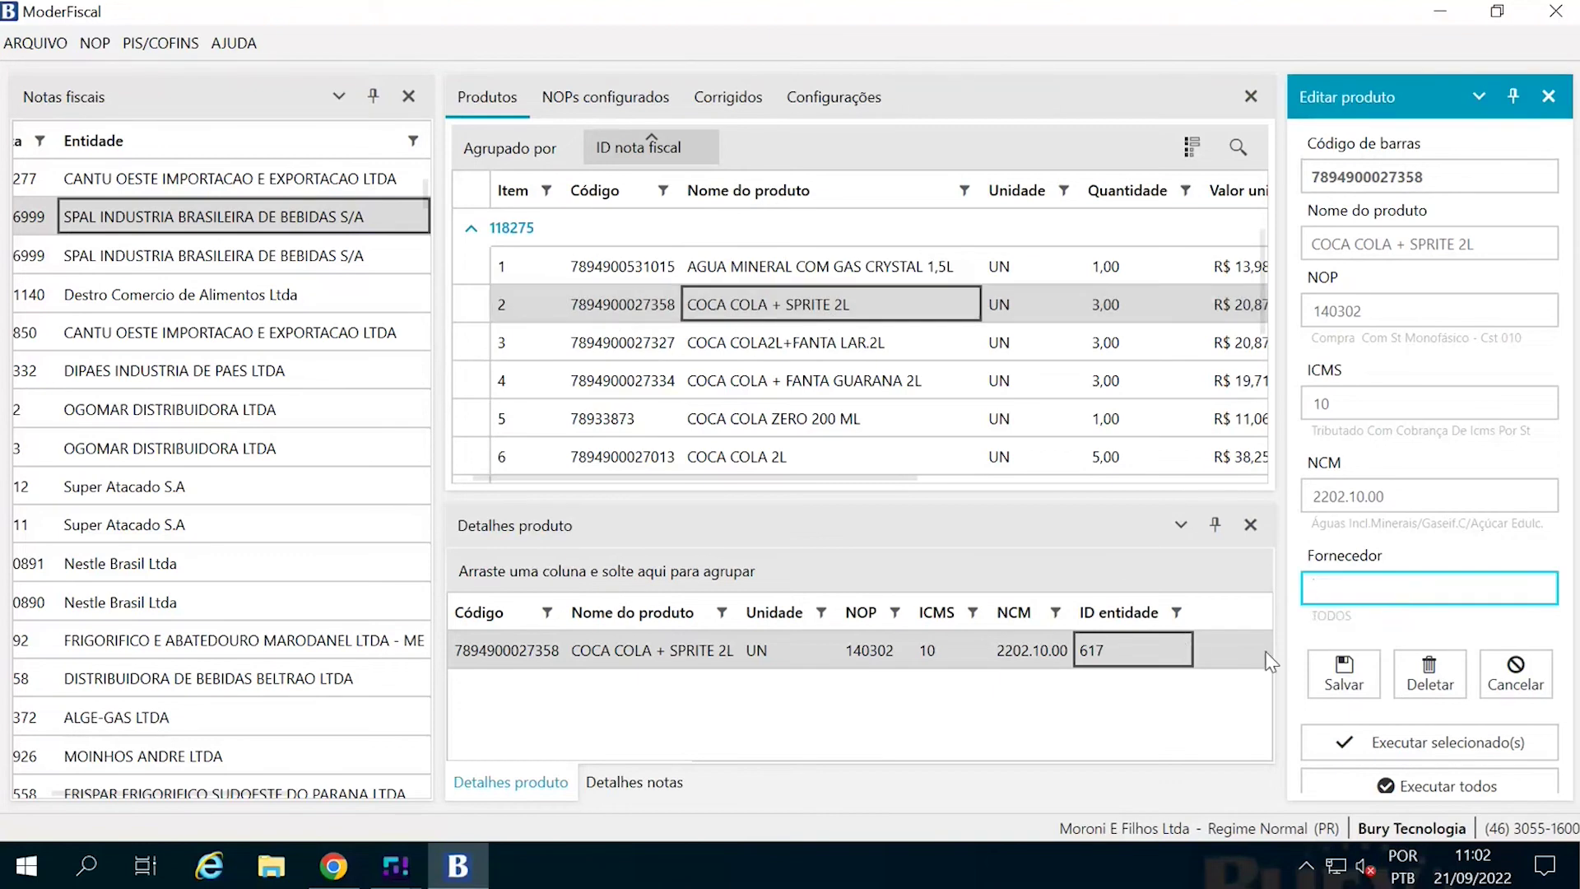
click(1332, 672)
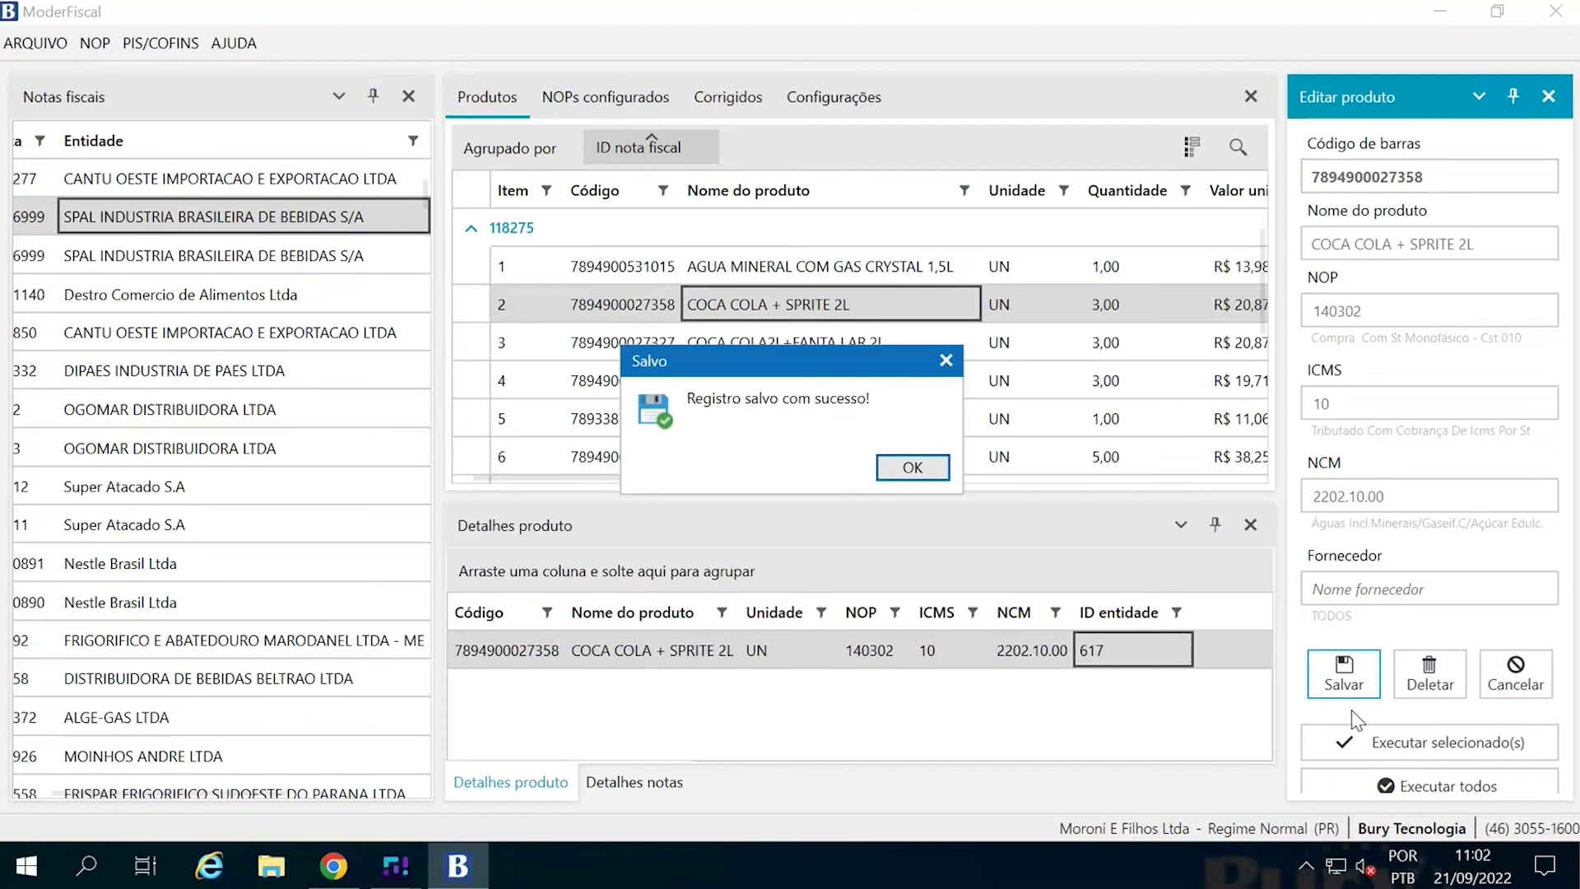
click(911, 467)
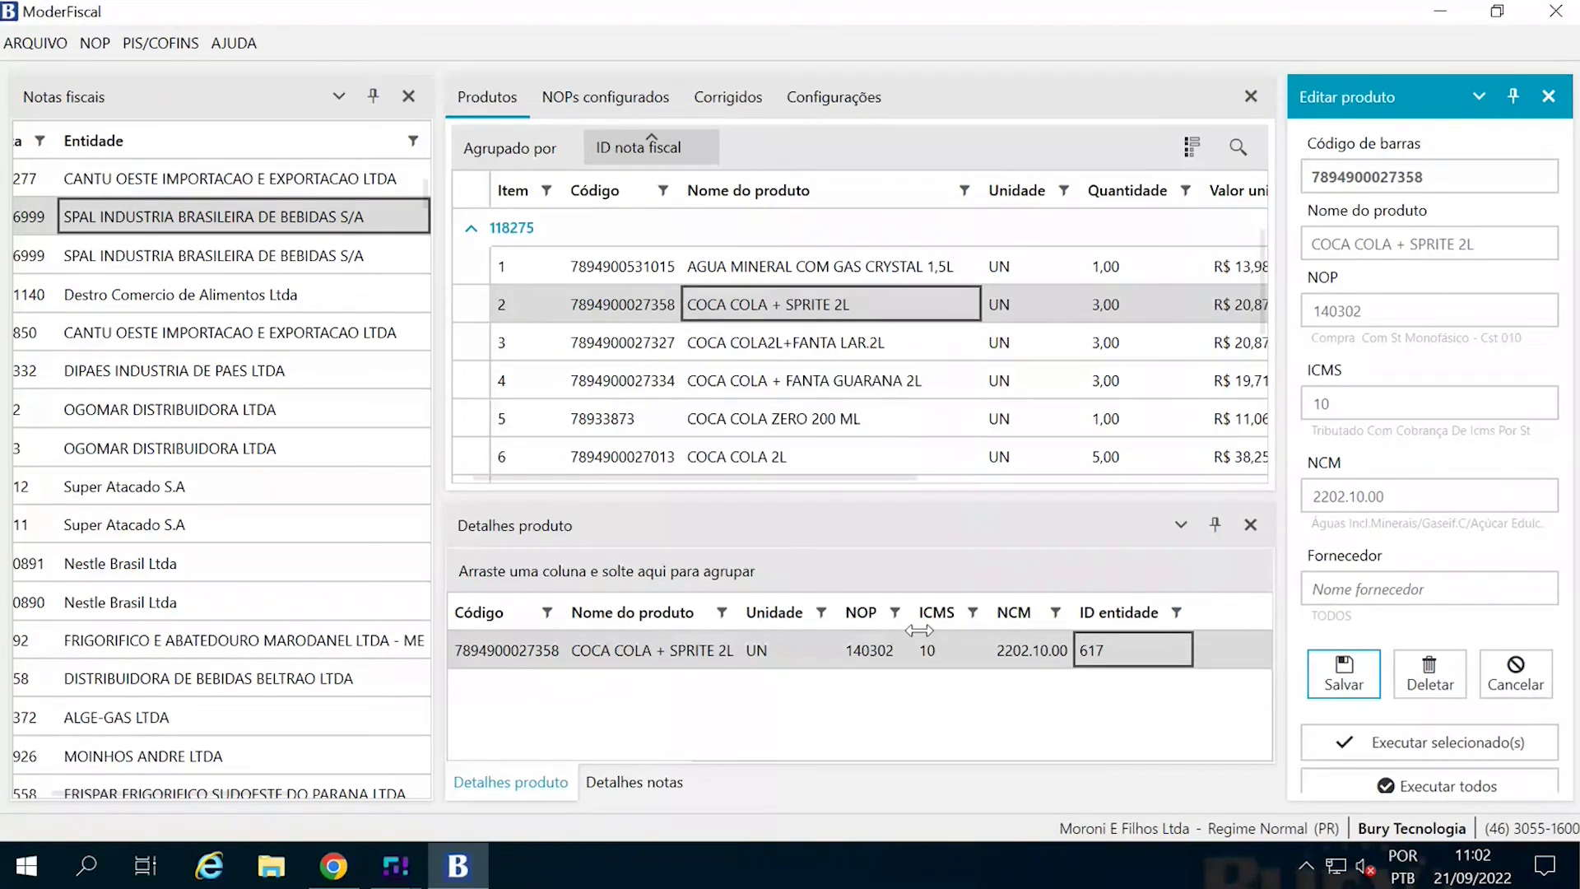
Compare the supplier-specific and all-suppliers fiscal records of COCA COLA + SPRITE 2L in the product details.
click(1143, 701)
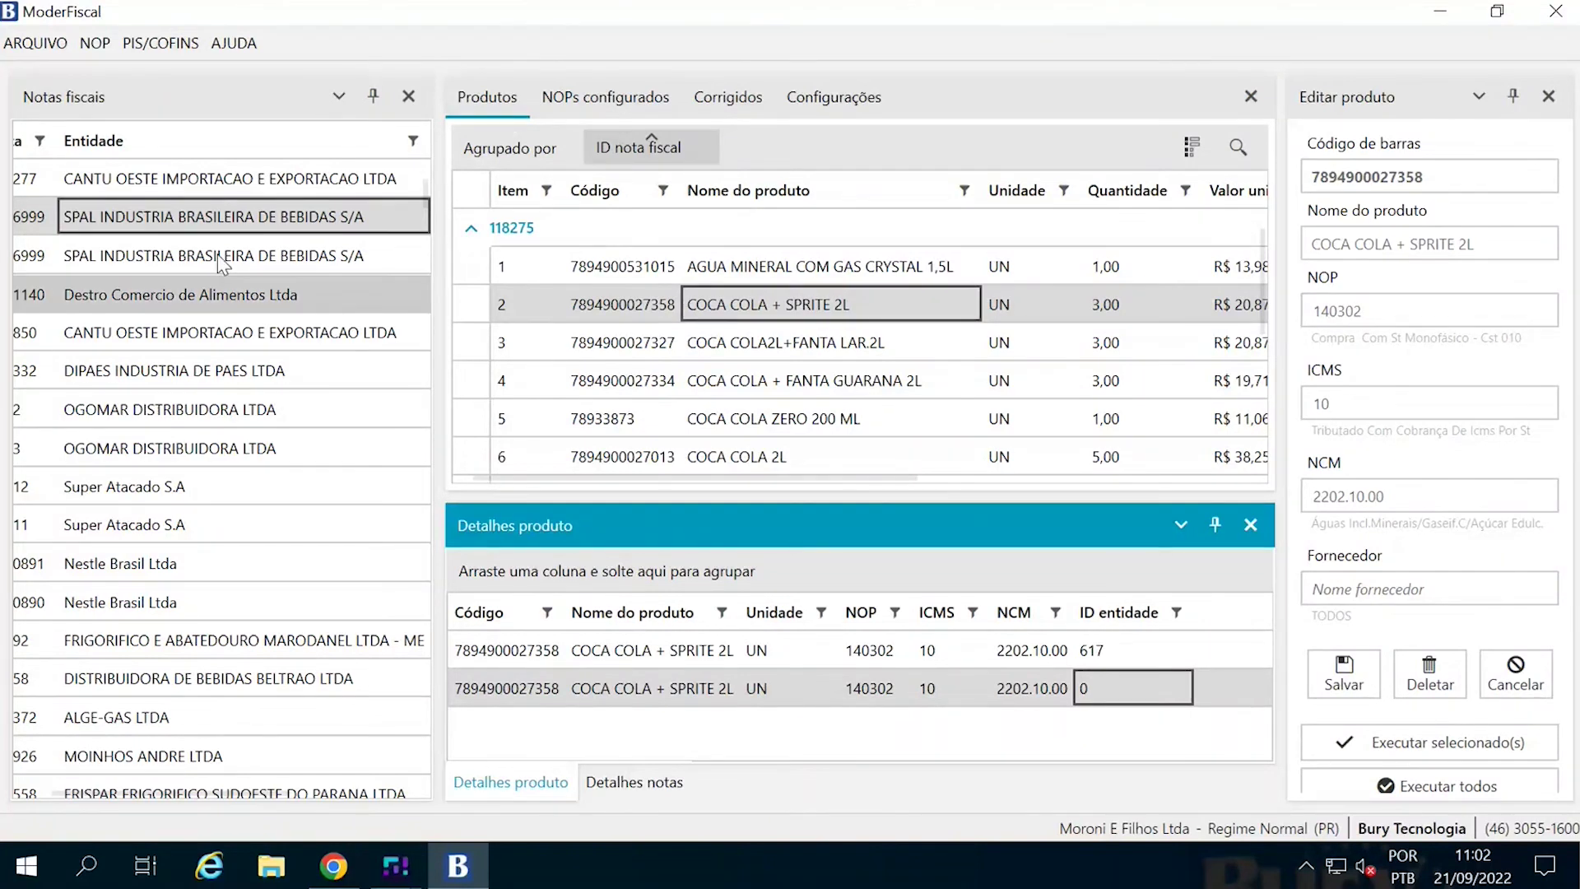
click(1117, 650)
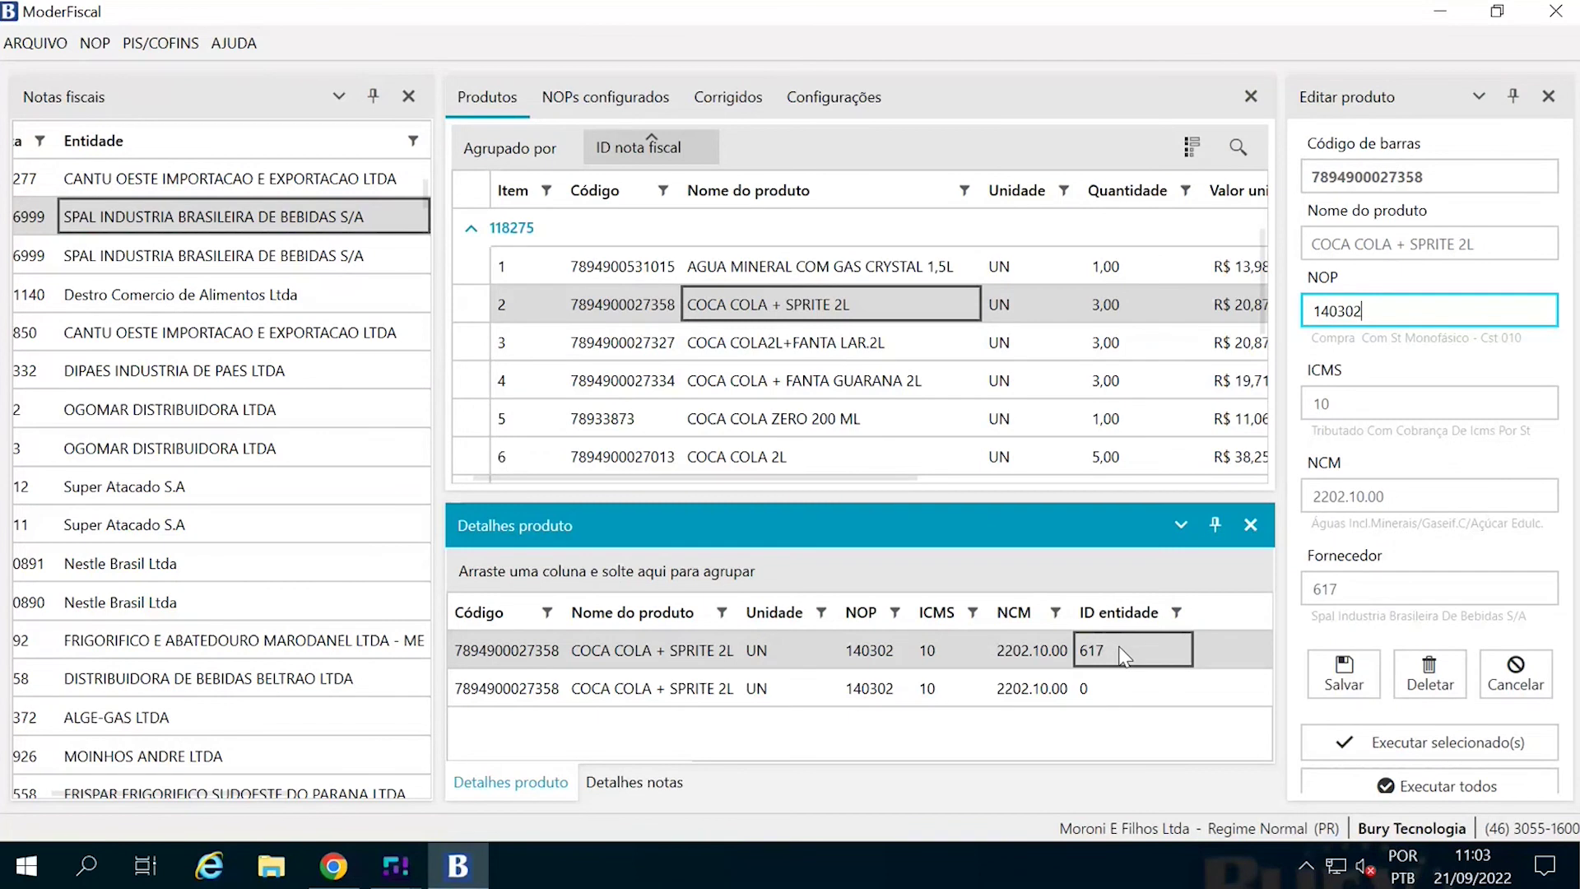
click(1111, 691)
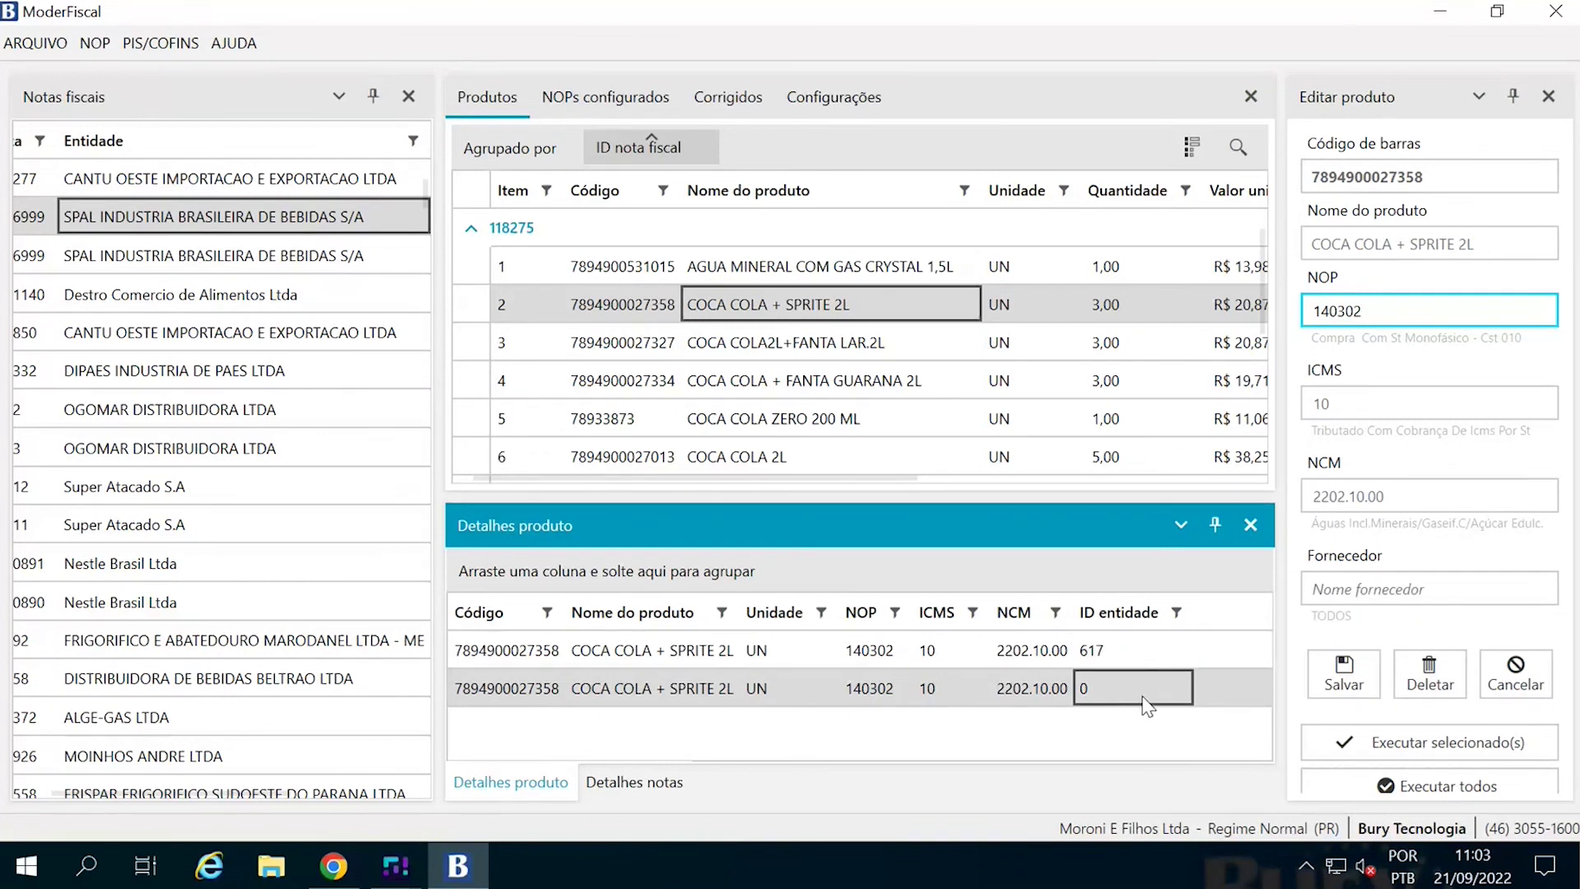
click(861, 741)
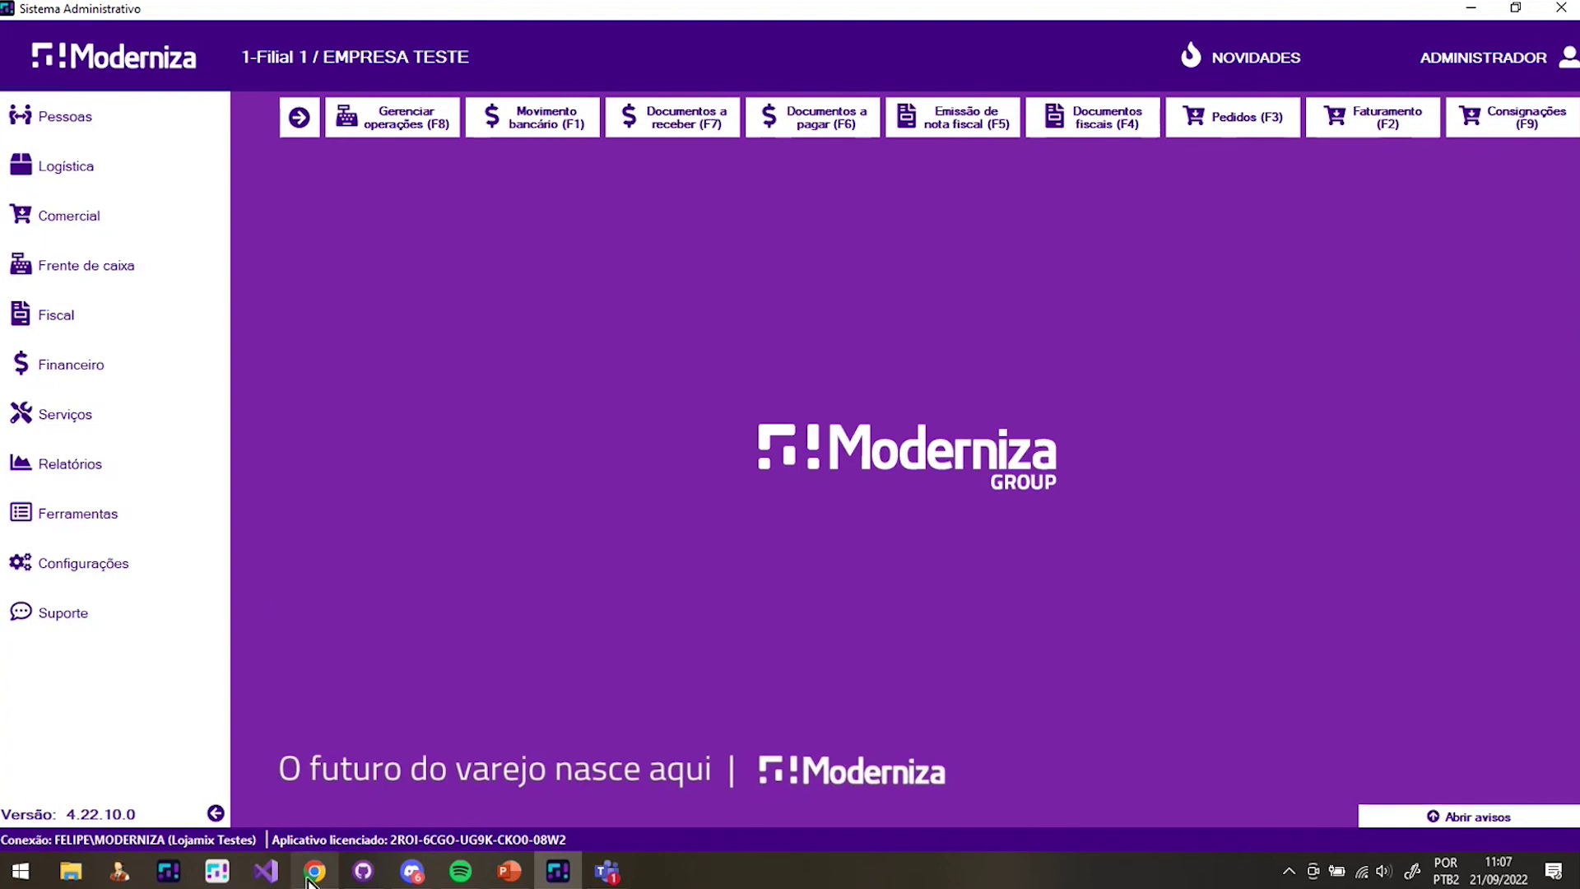
Switch to Chrome to view the end of the Administrativo (Retaguarda) manual's topic list, and return to Sistema Administrativo.
mouse_move(311, 874)
click(310, 791)
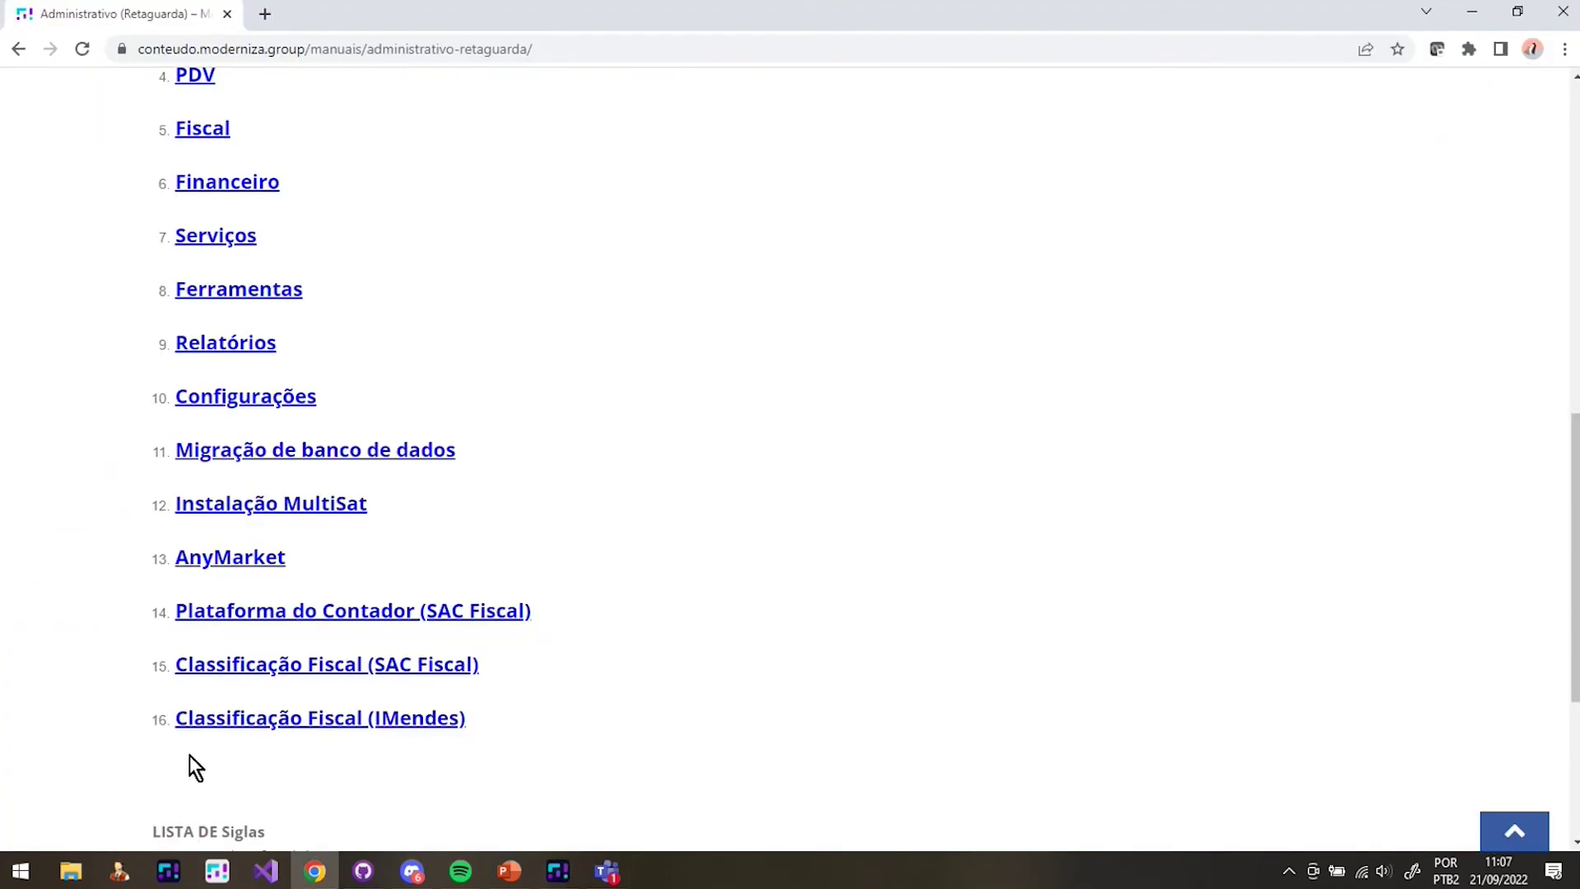
scroll(207, 754, down, 1)
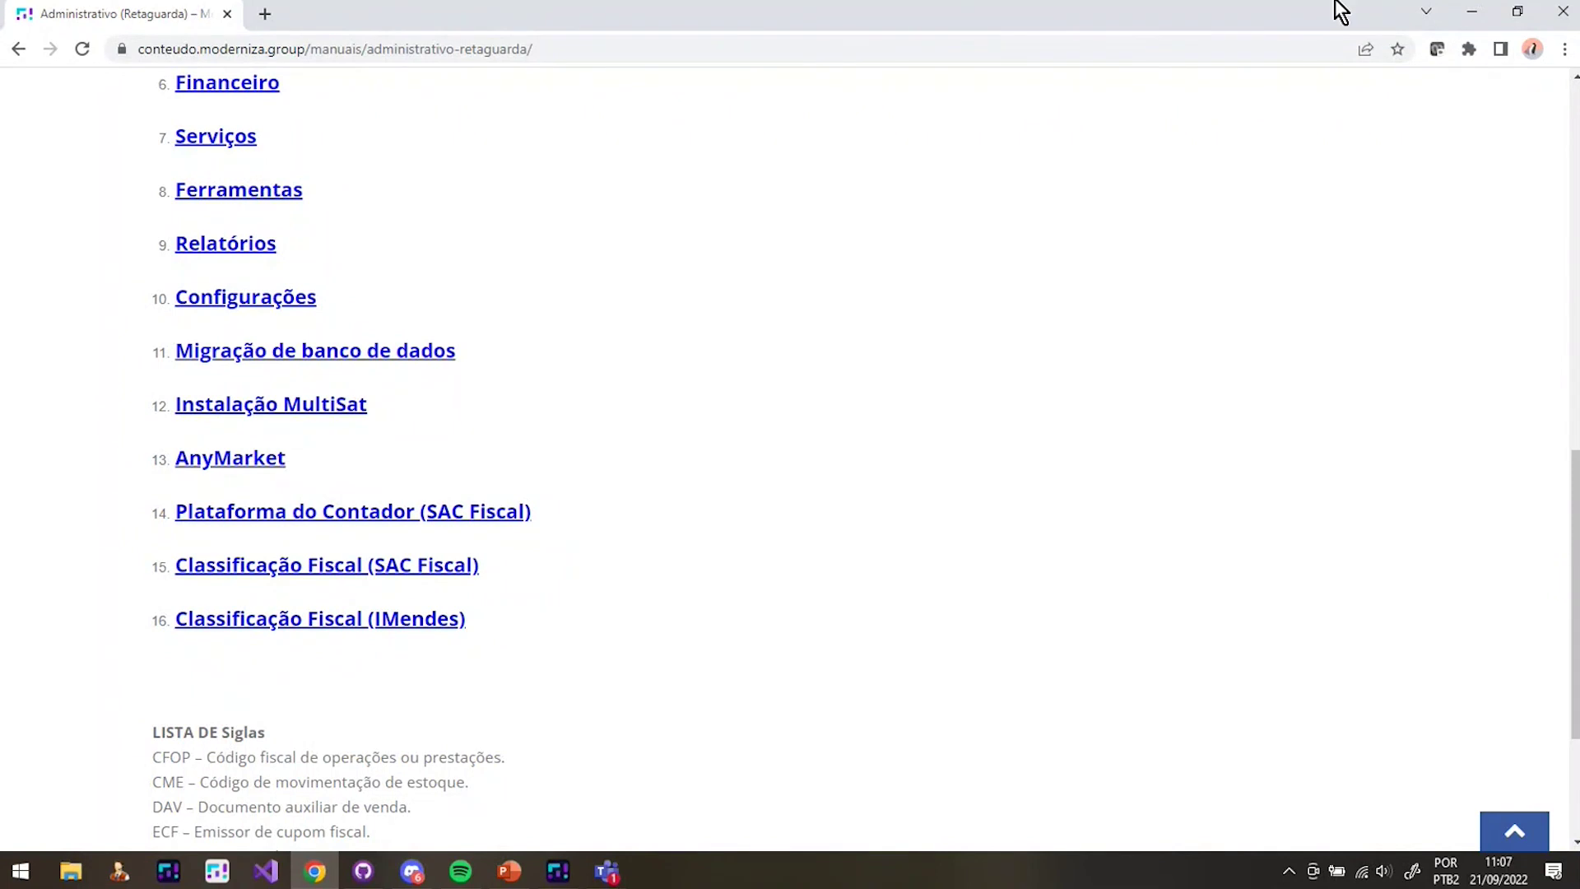
click(1472, 13)
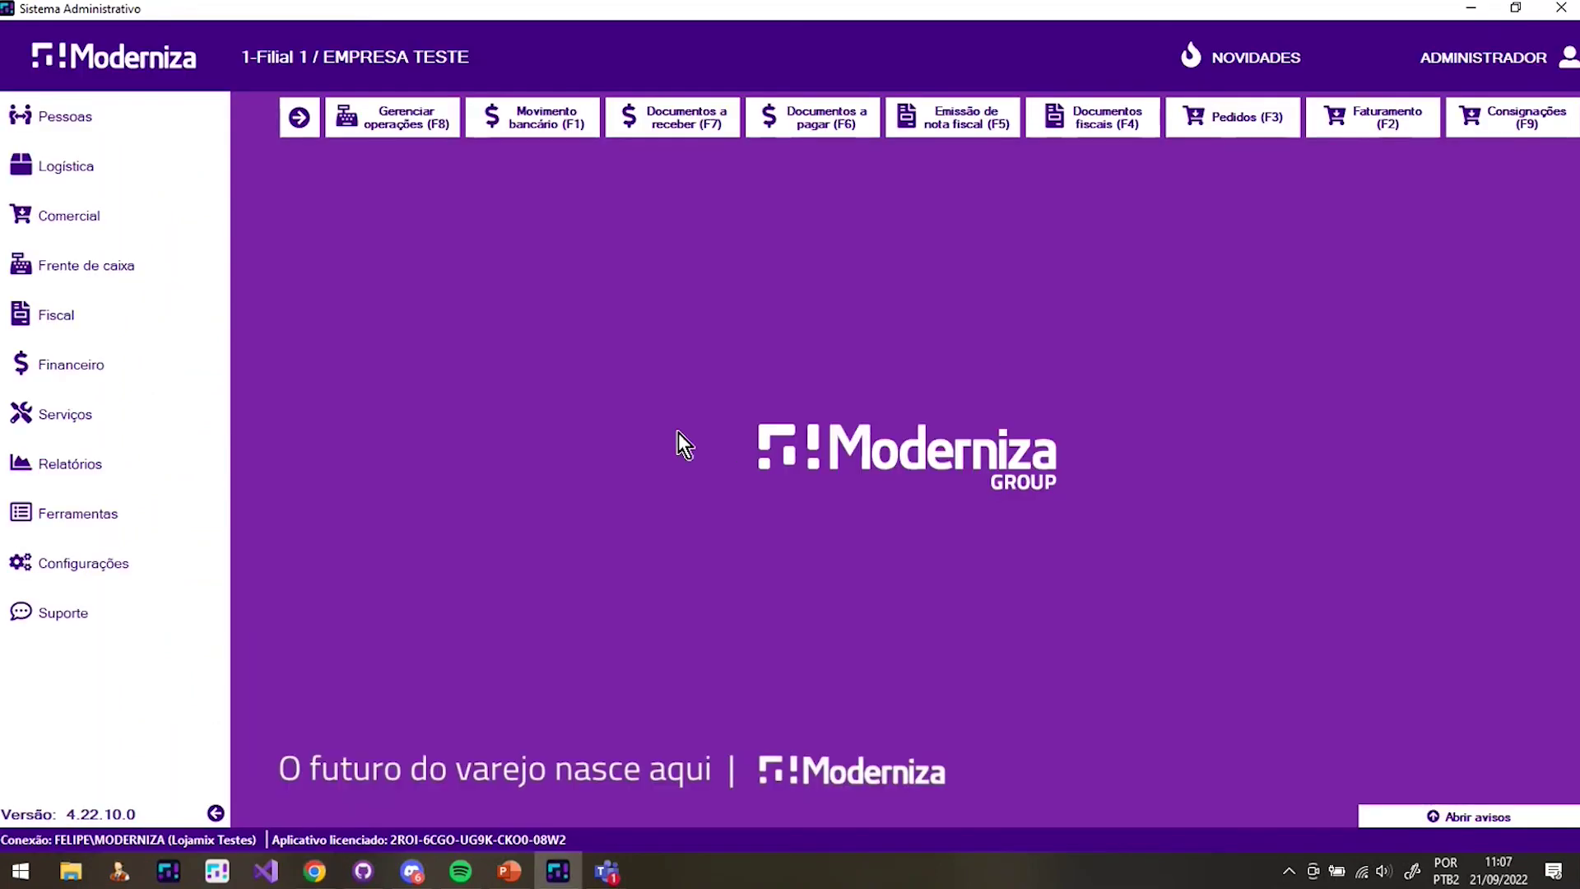